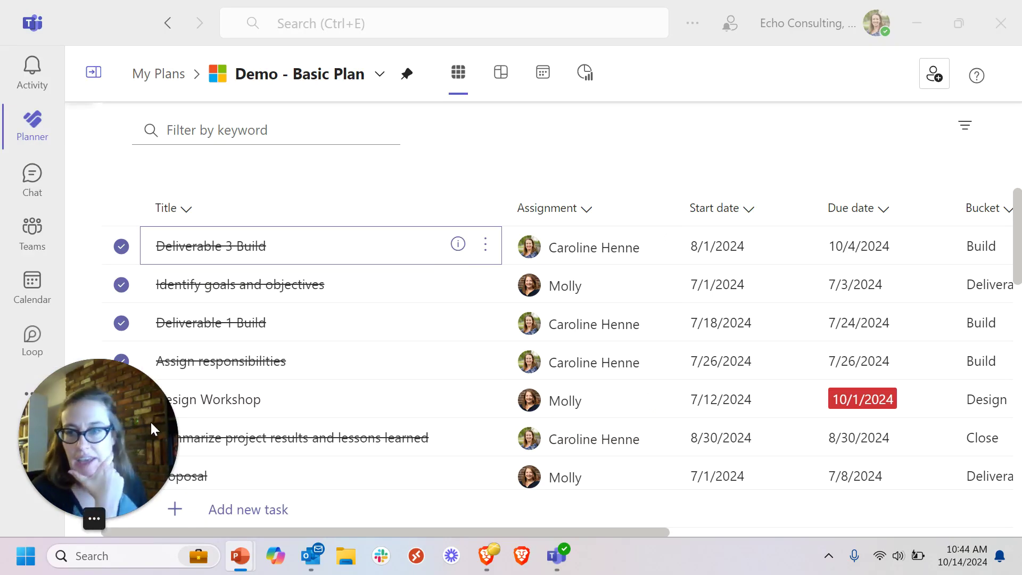
- Expand the Planner navigation pane to list My Day, My Tasks, My Plans and three pinned plans
drag(150, 421, 987, 24)
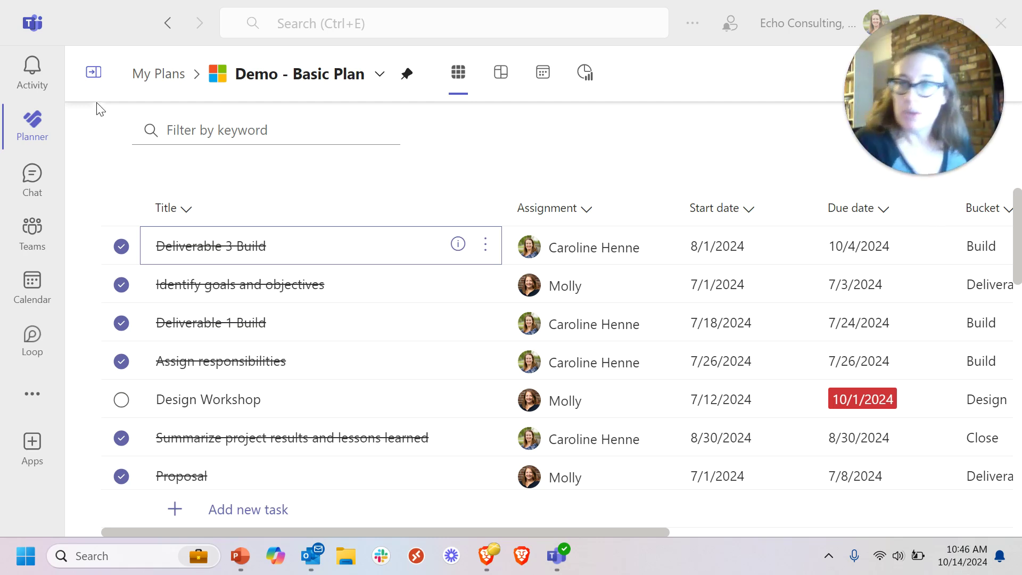
click(93, 73)
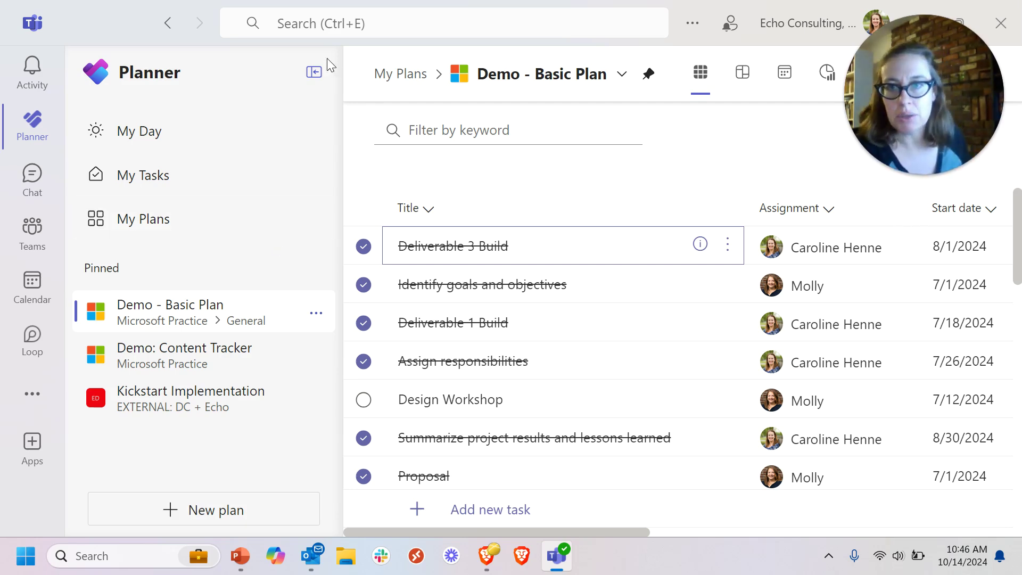
- Collapse the navigation pane and scroll the task grid across to the Labels column
click(318, 72)
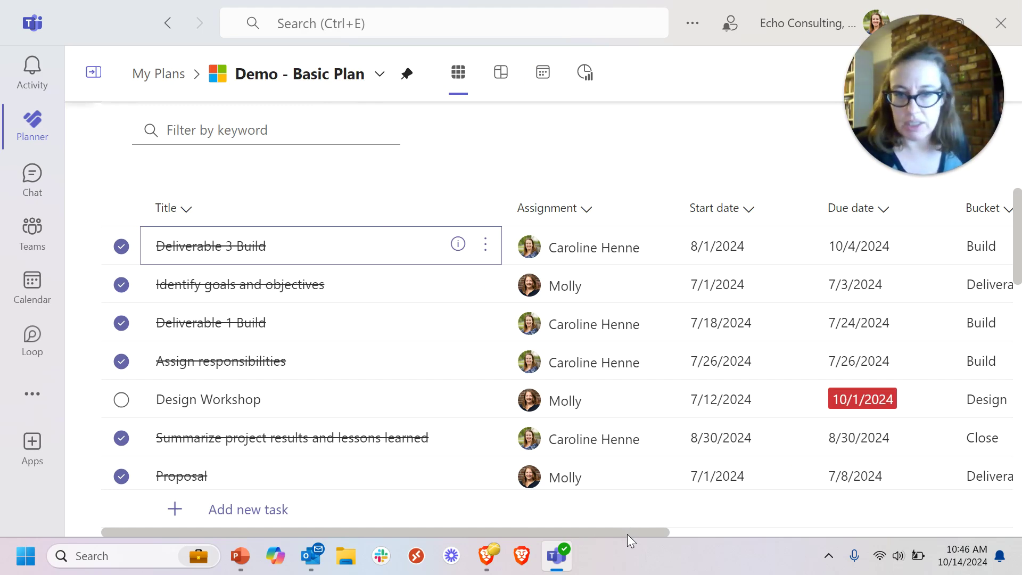
drag(627, 535, 1007, 573)
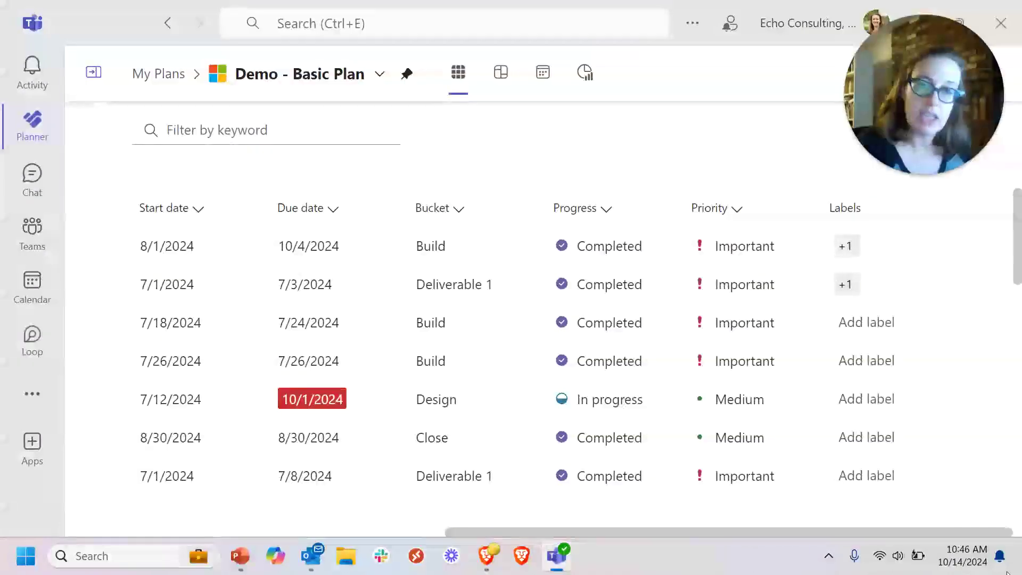
scroll(554, 494, left, 10)
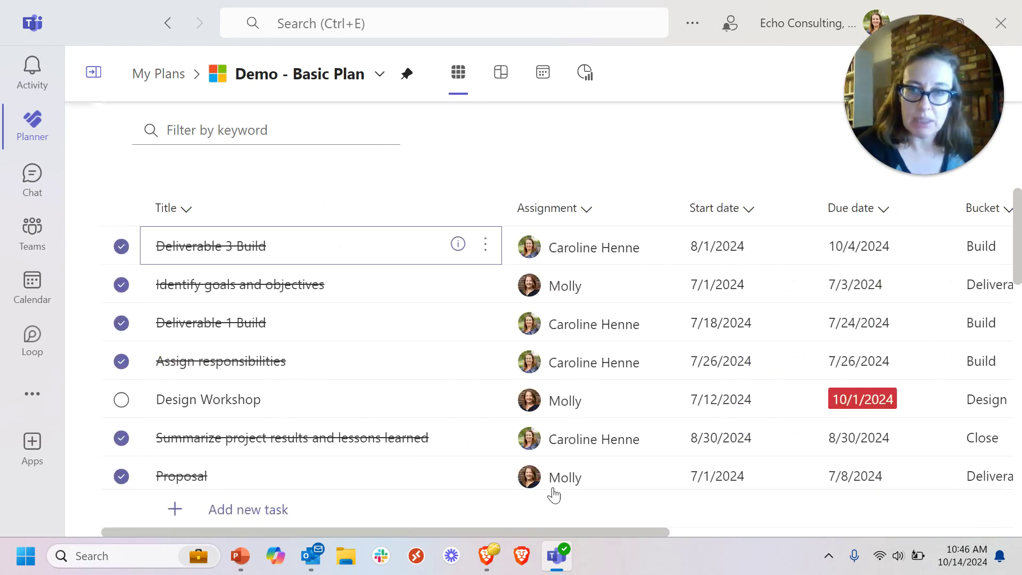
mouse_move(579, 217)
mouse_down()
mouse_move(817, 216)
mouse_move(814, 207)
mouse_up()
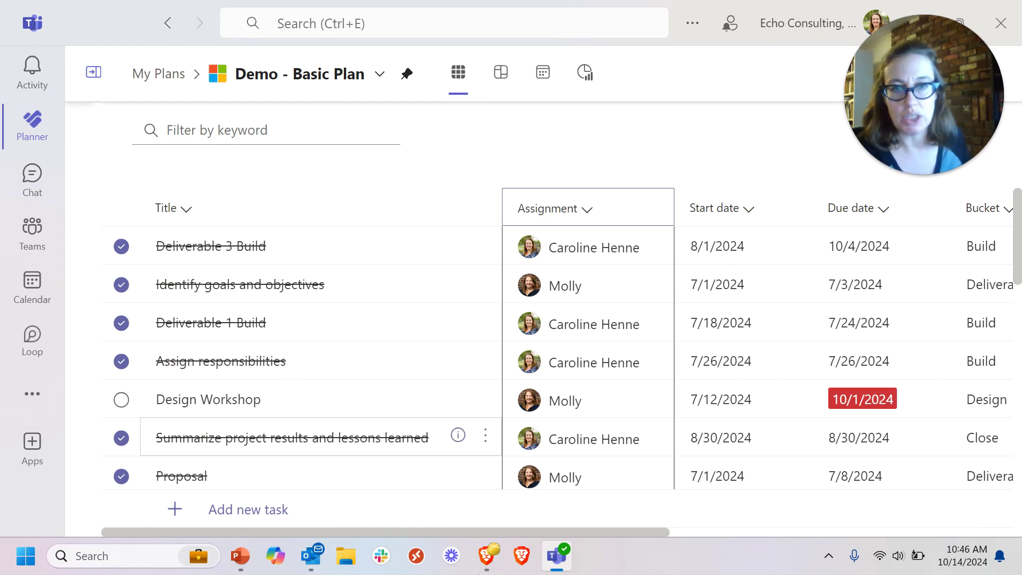
drag(539, 534, 746, 566)
drag(235, 212, 351, 212)
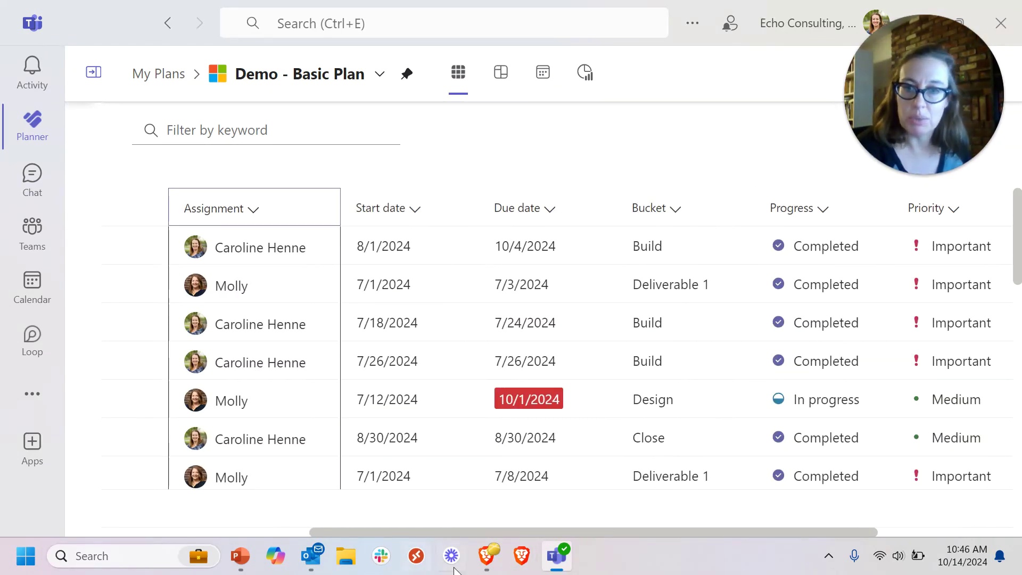
drag(457, 533, 591, 532)
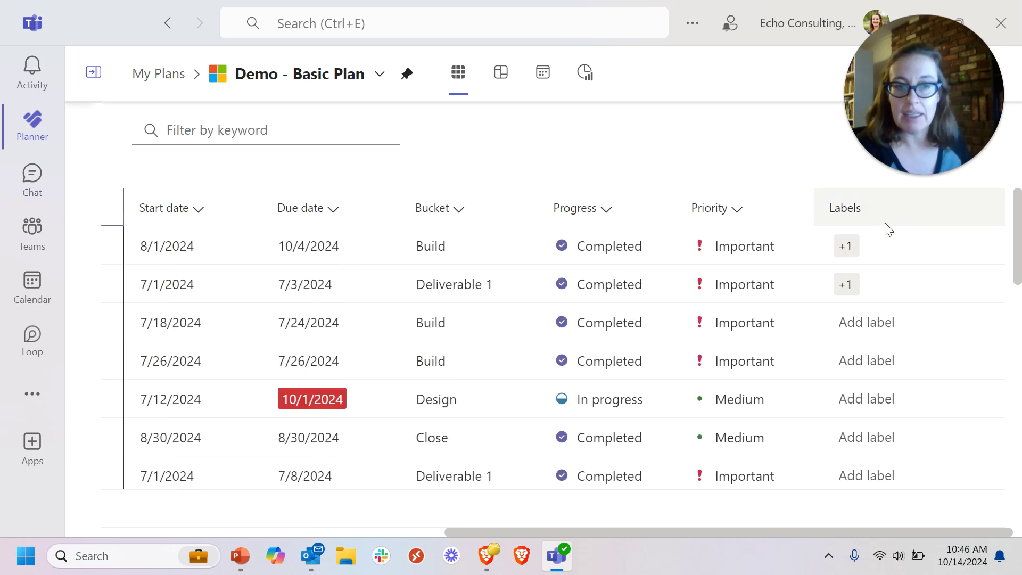
drag(931, 217, 873, 327)
- Give Deliverable 1 Build the Awaiting Review label and narrow the Priority column
click(853, 324)
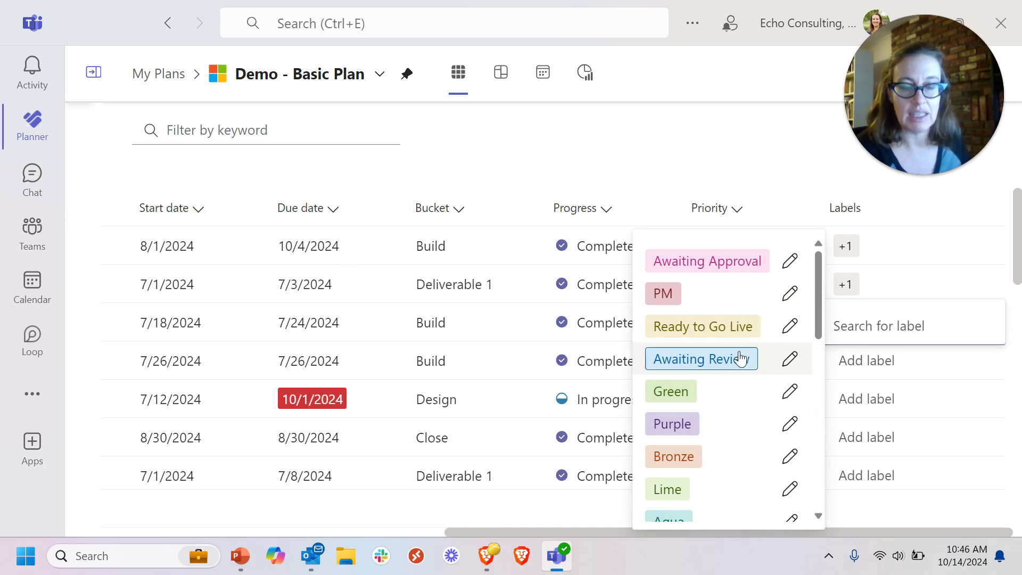
click(687, 359)
click(960, 366)
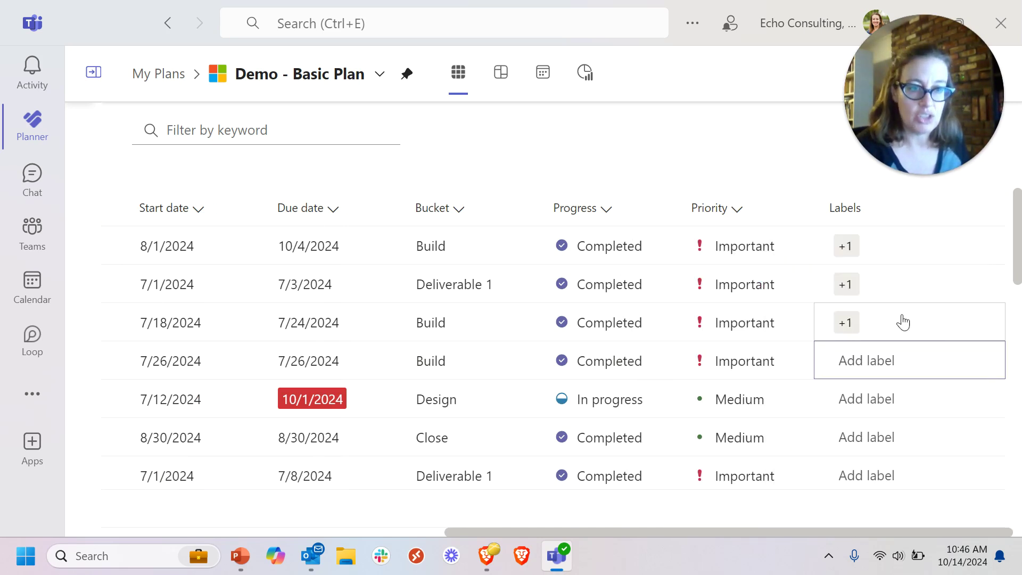
drag(802, 214, 771, 217)
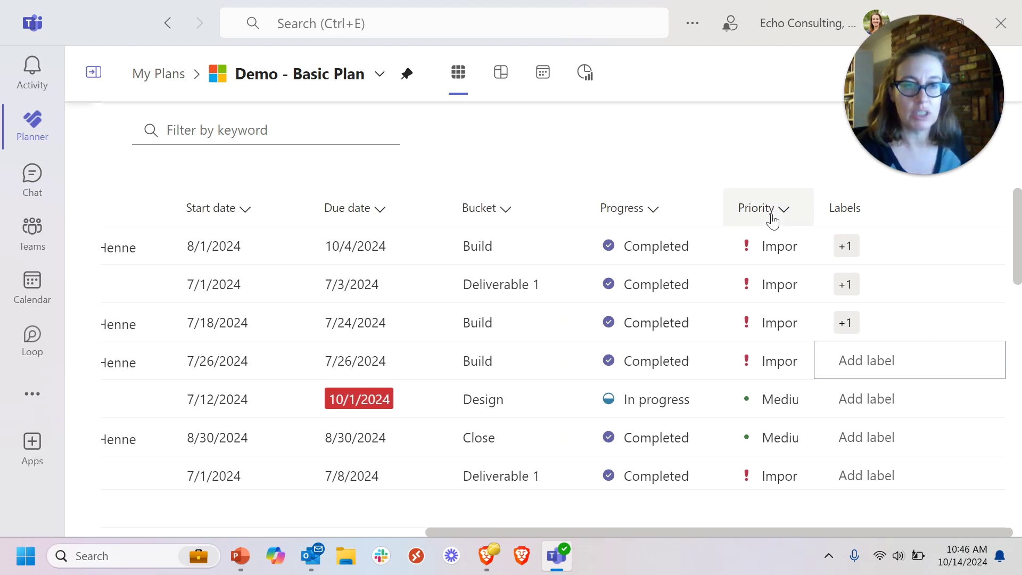
drag(727, 531, 427, 531)
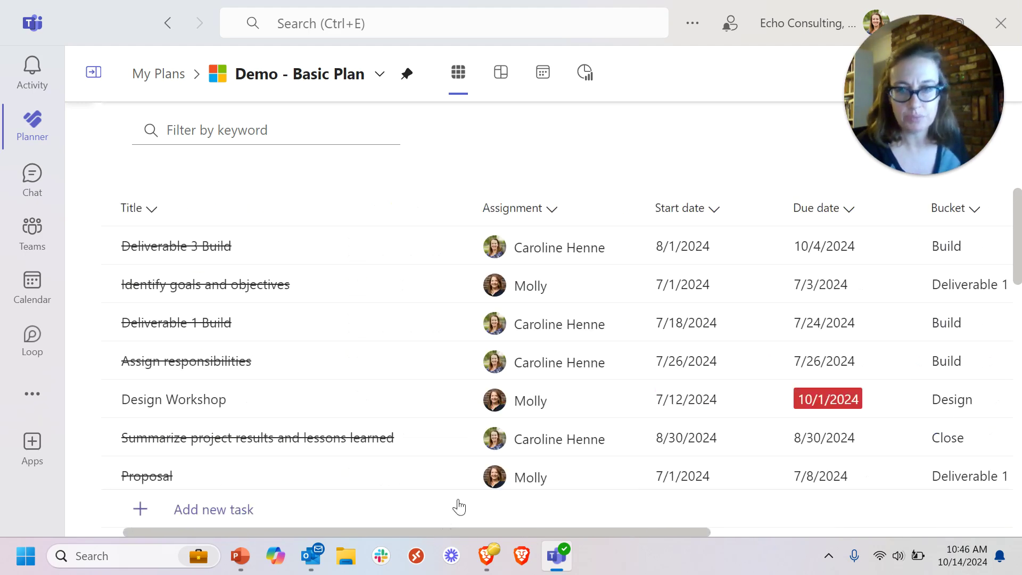
- Open the details of the Deliverable 3 Build task
click(451, 246)
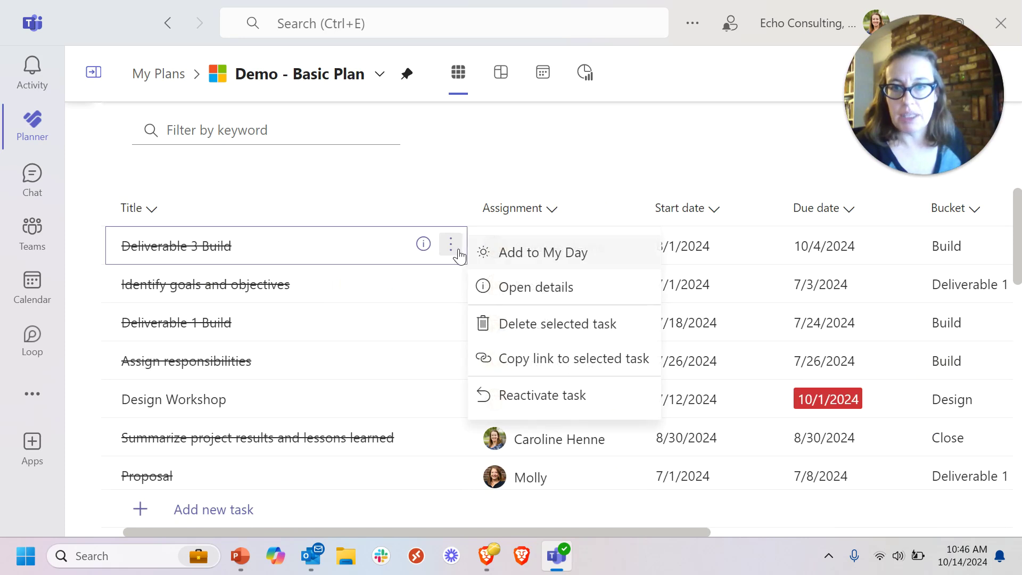
click(508, 286)
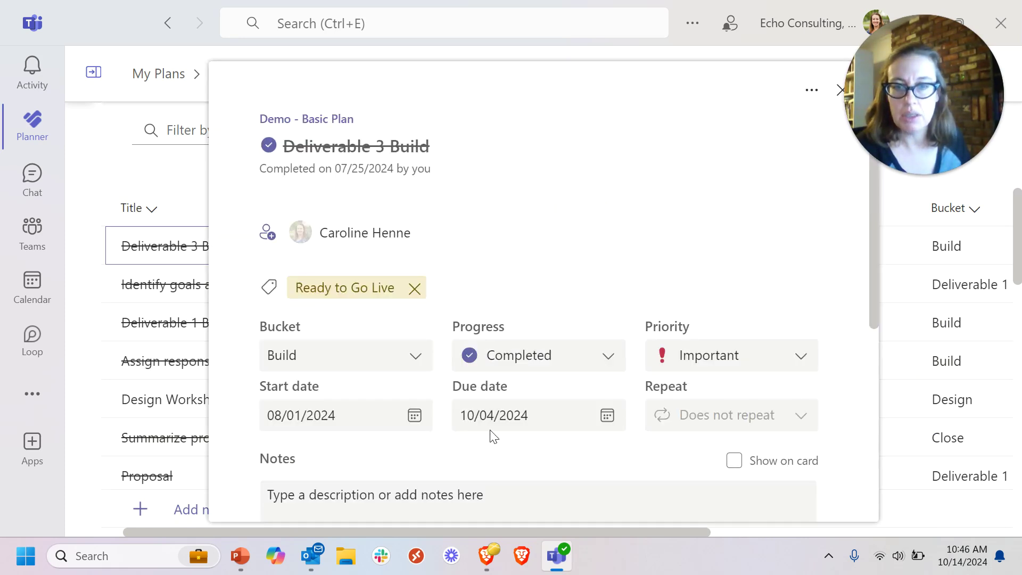
scroll(479, 271, down, 1)
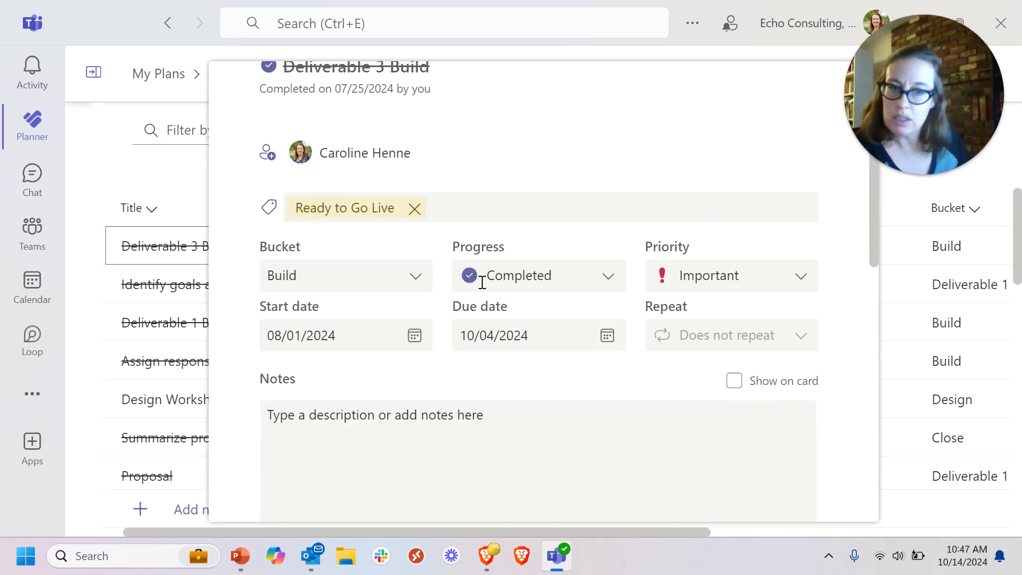
- Check the task's progress (Completed), priority, assignee and label options without changing them
click(606, 278)
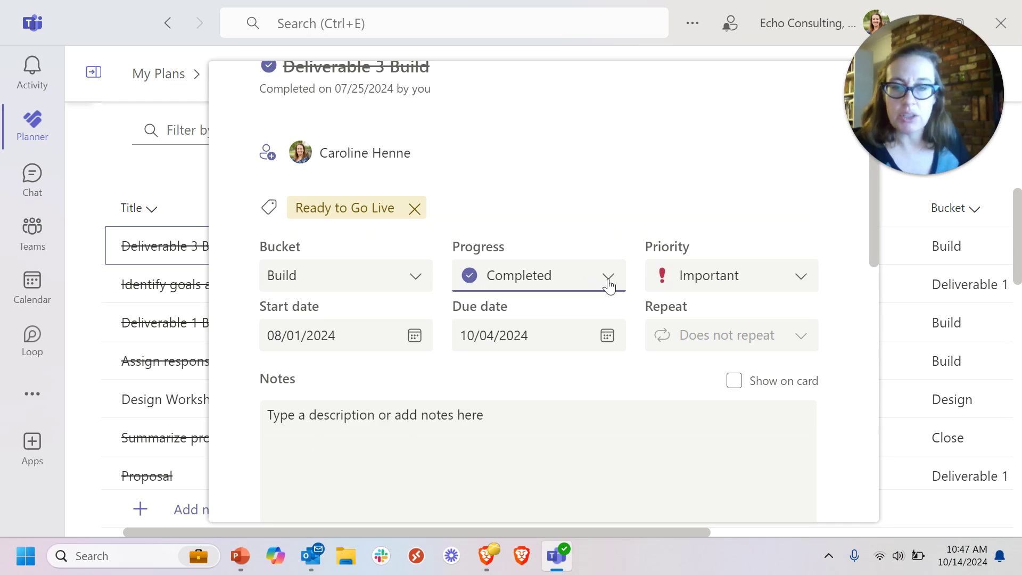
click(589, 215)
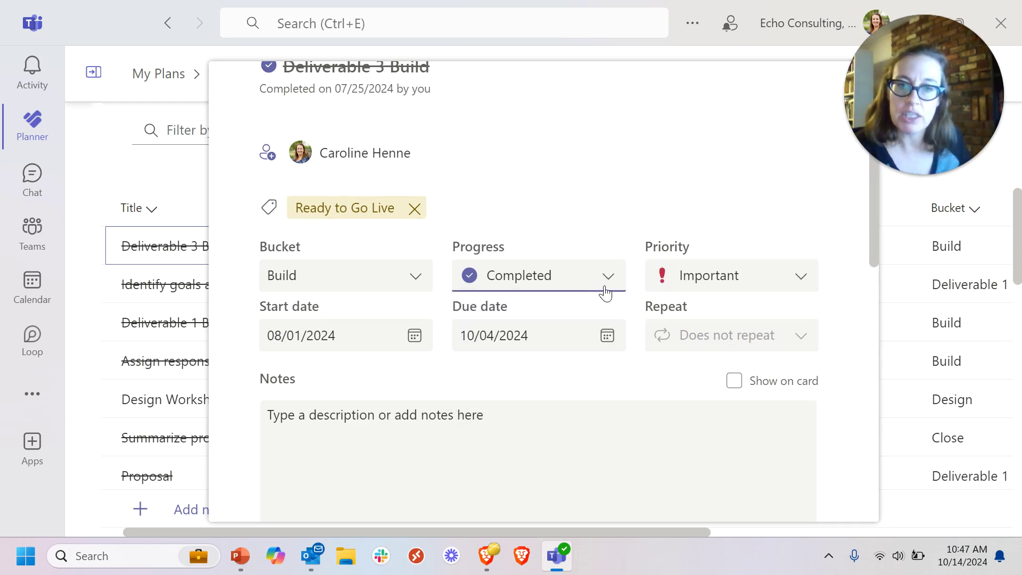
click(604, 284)
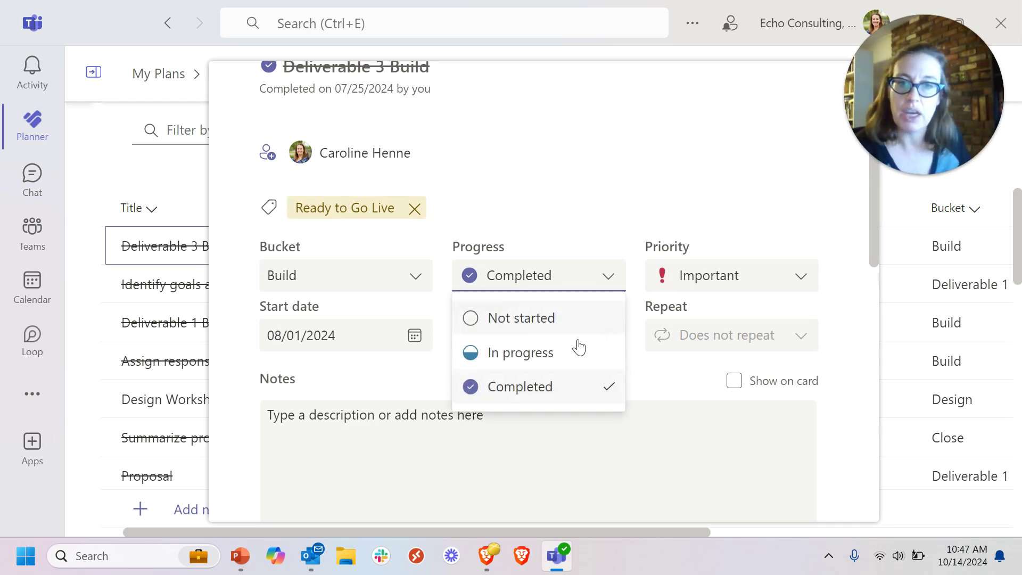
click(566, 154)
click(807, 284)
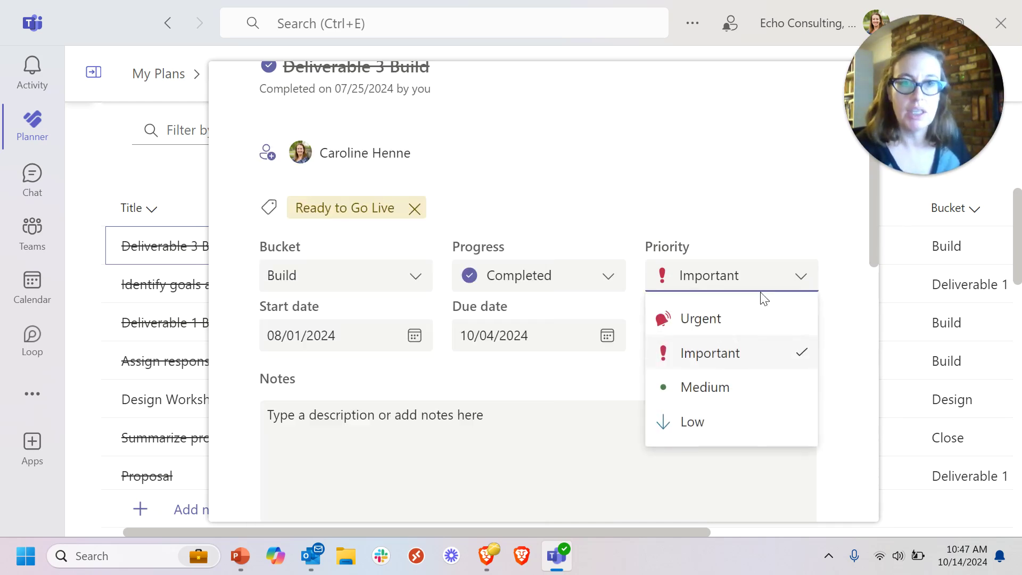
click(729, 168)
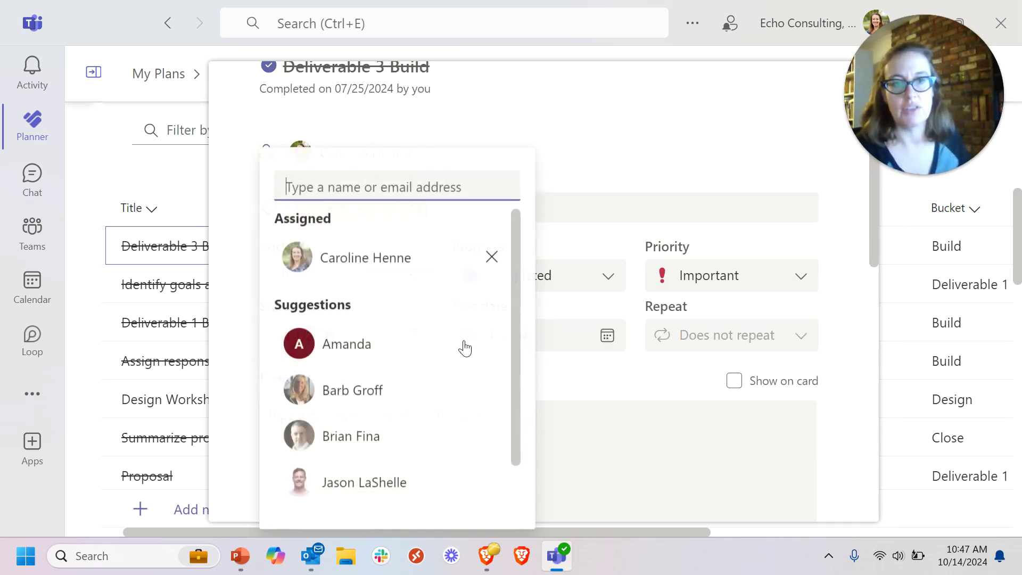
click(685, 212)
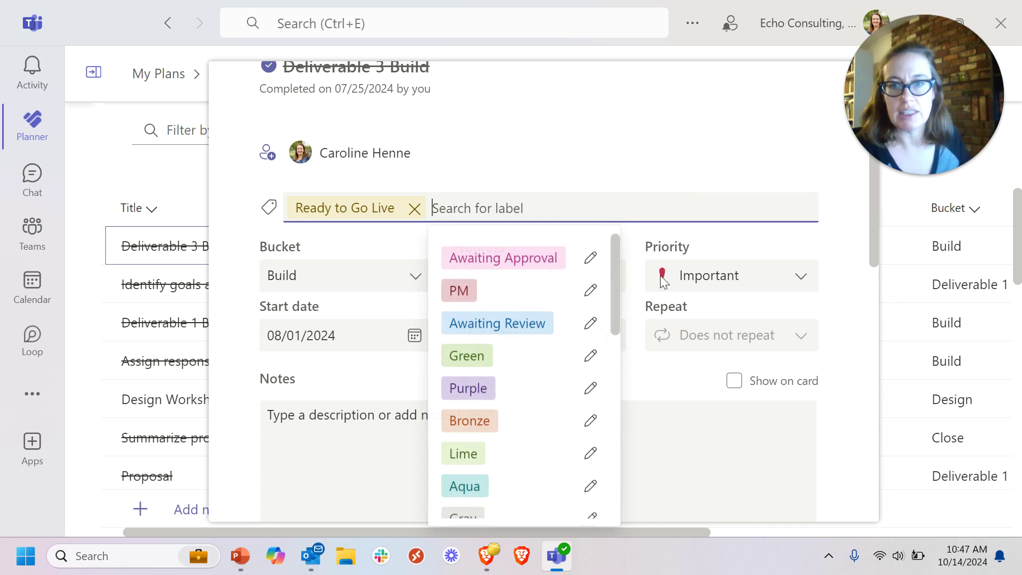
click(736, 247)
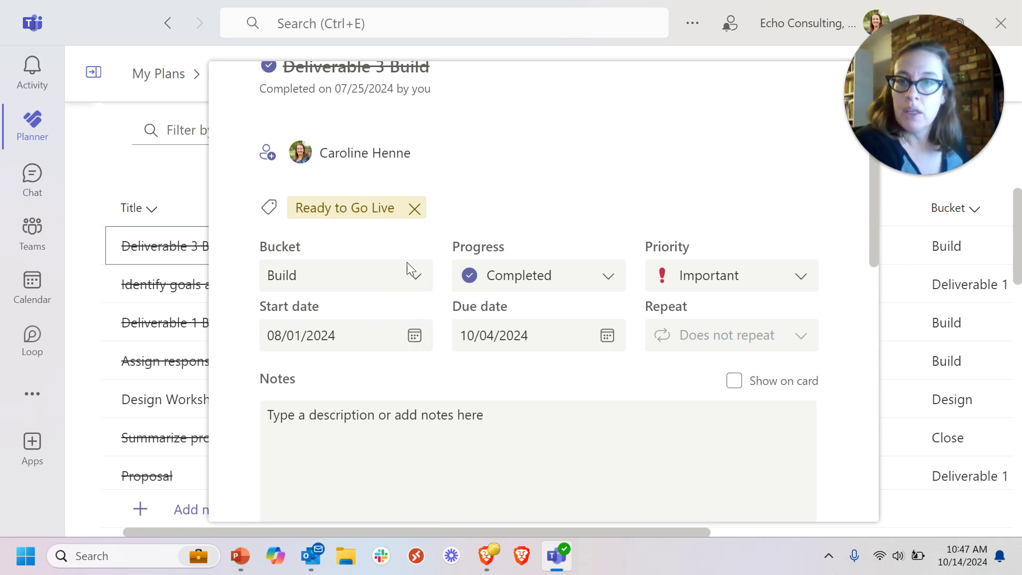
- Add 'Item 1' and 'Item 2' to the Deliverable 3 Build checklist
scroll(407, 266, down, 3)
click(411, 275)
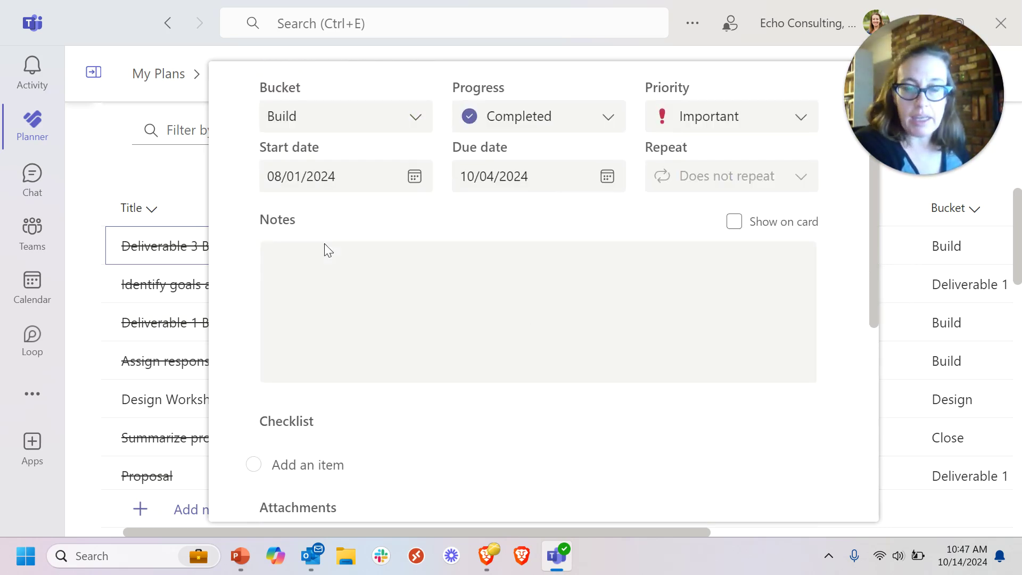
click(740, 295)
scroll(743, 301, down, 3)
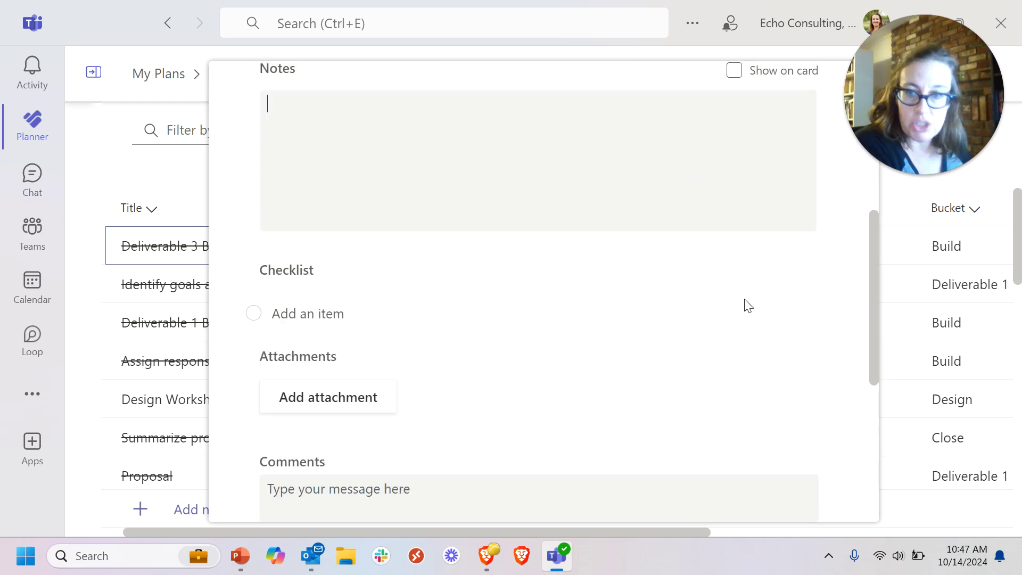
click(367, 304)
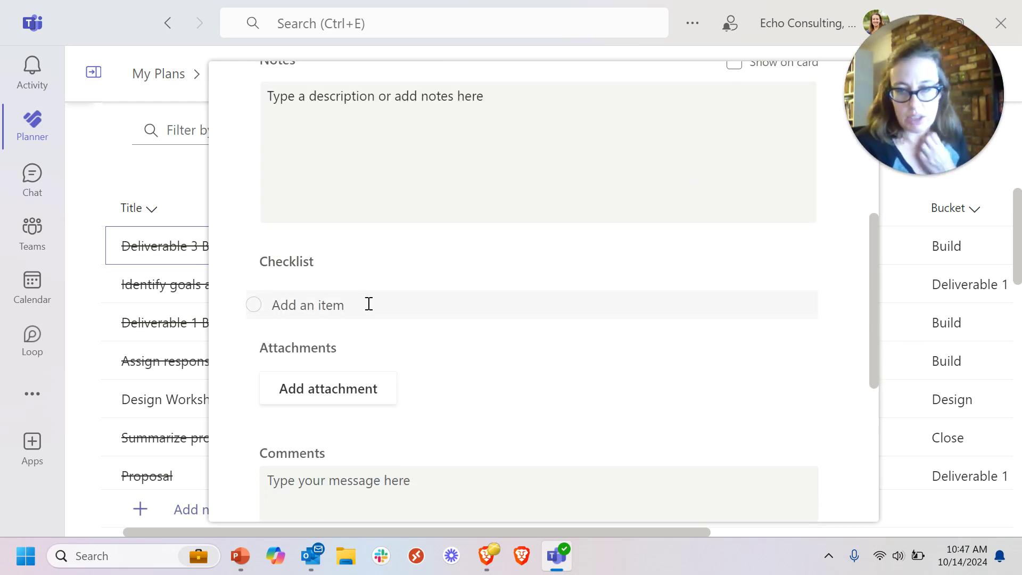
text(Item)
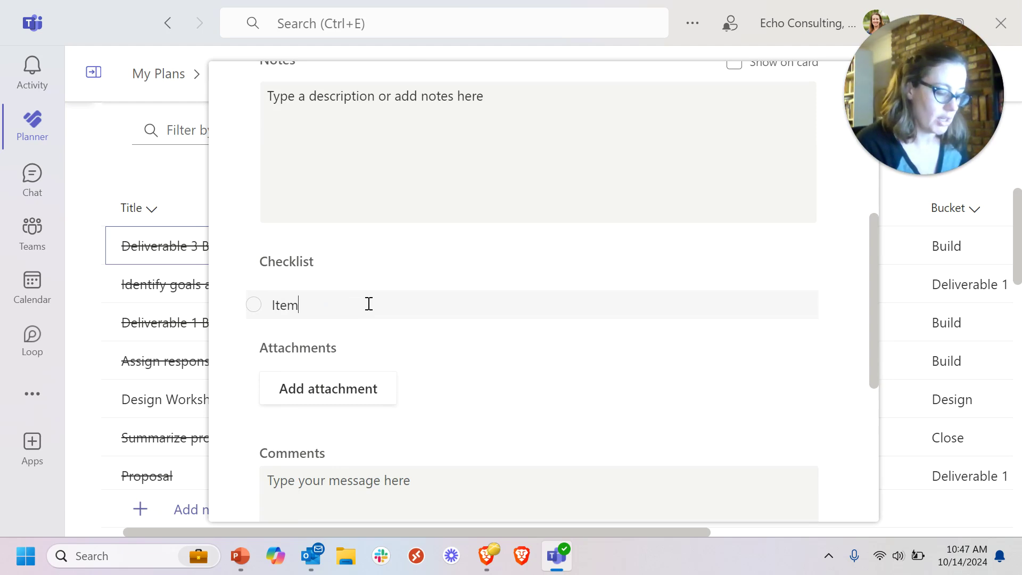
text( 1)
key(Return)
text(Item )
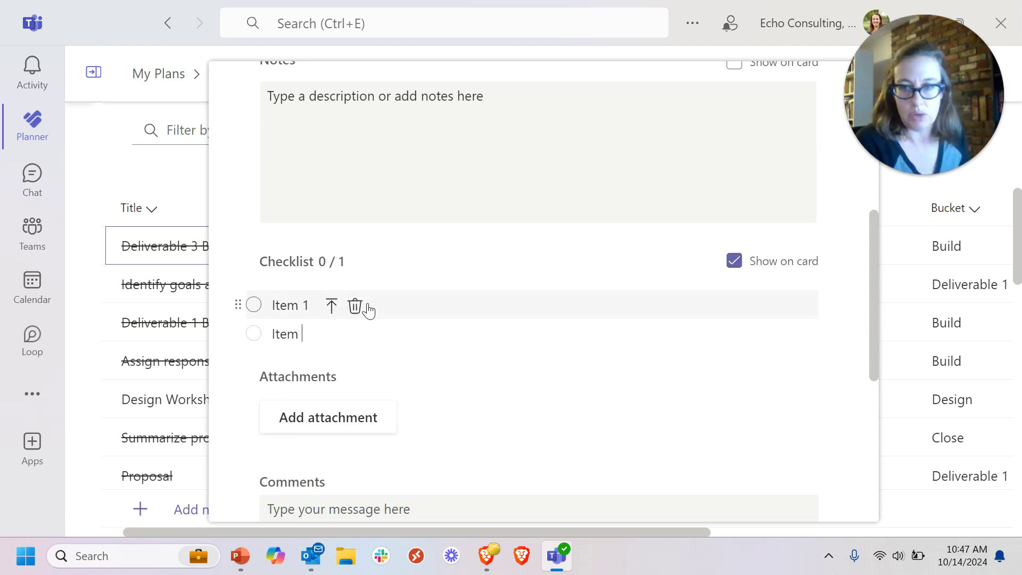
text(2)
key(Return)
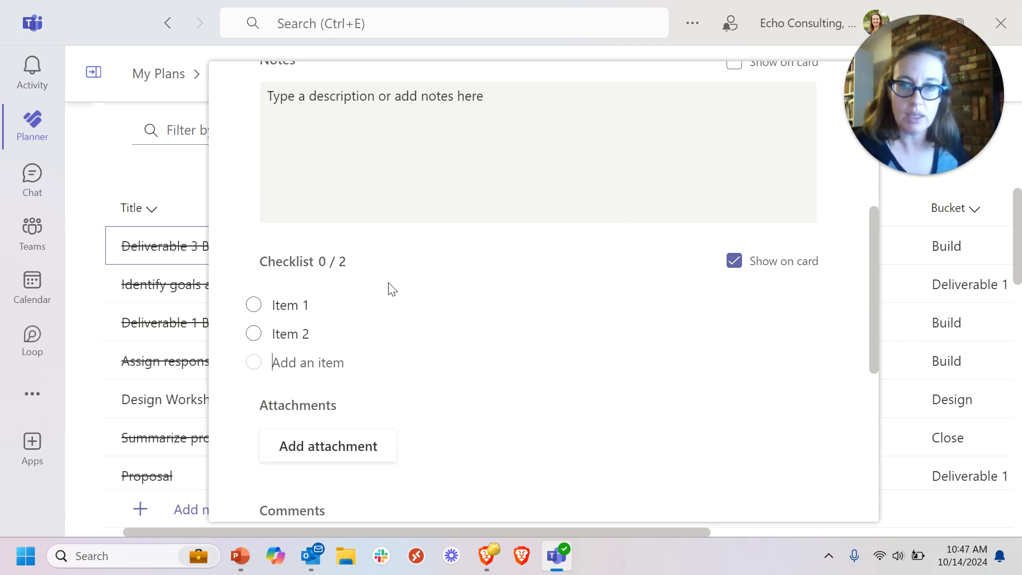
scroll(575, 314, down, 4)
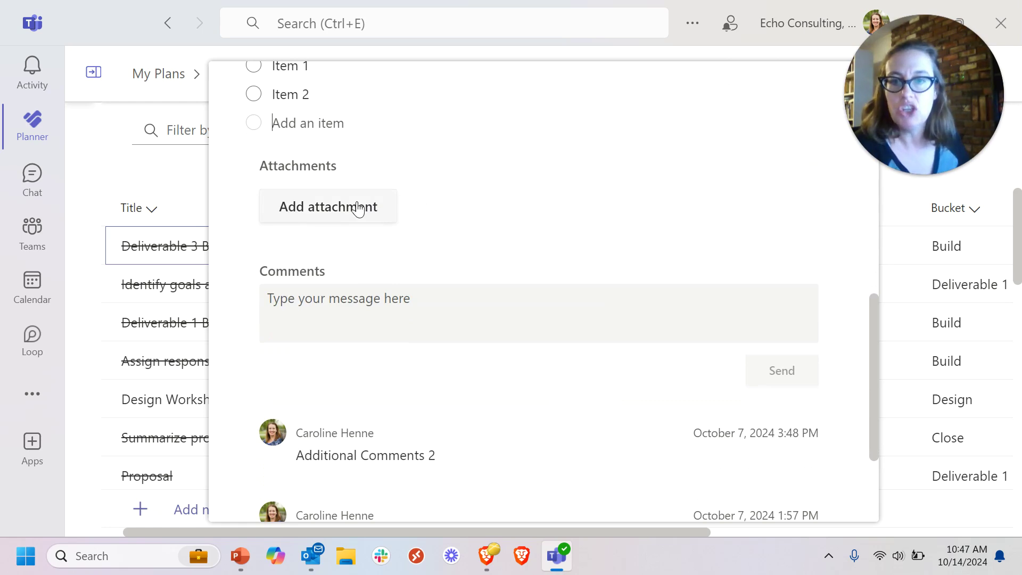
scroll(548, 383, down, 3)
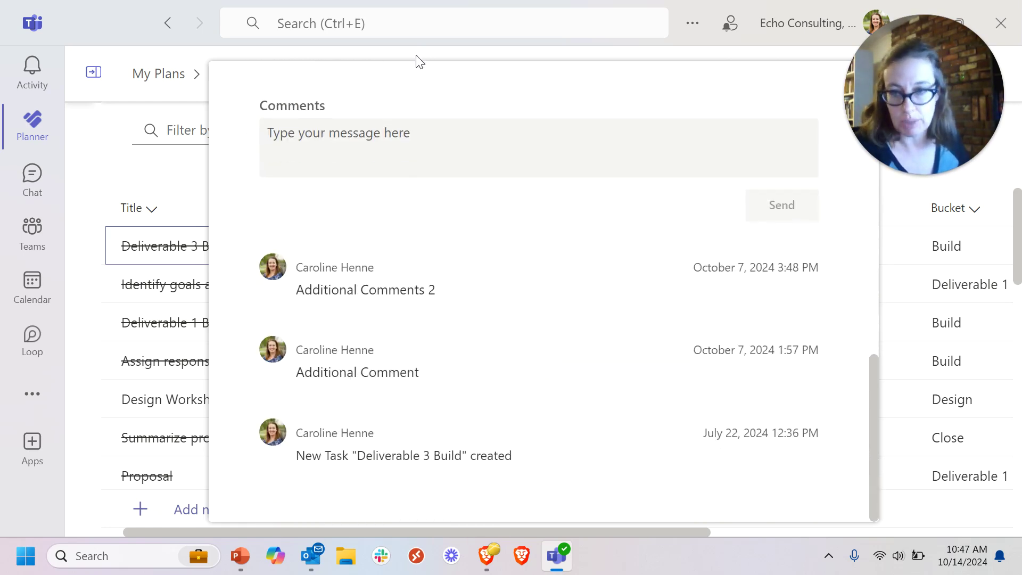
- Write the comment 'Additional comment 3' on Deliverable 3 Build, correcting the typos
click(377, 140)
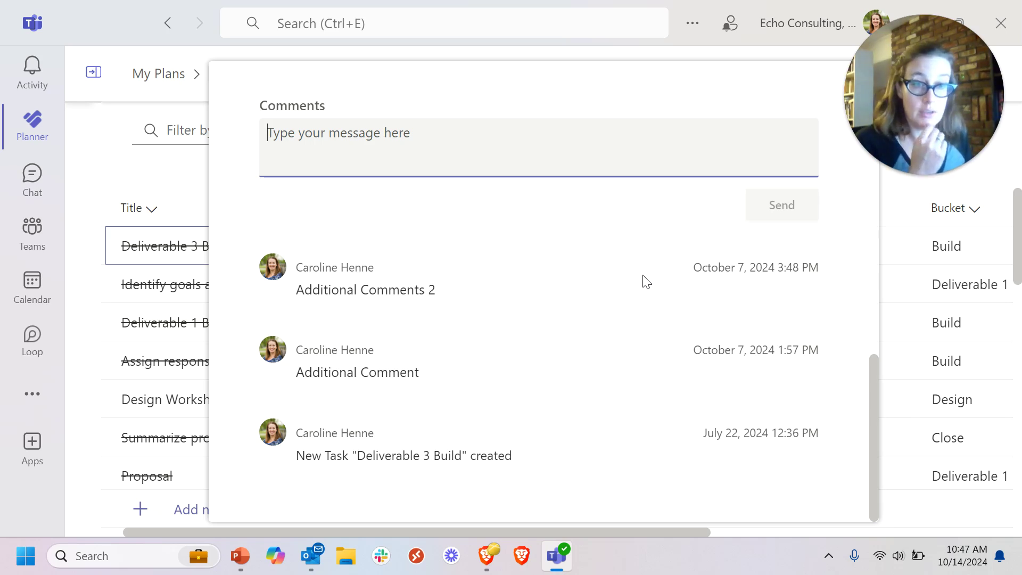
text(@)
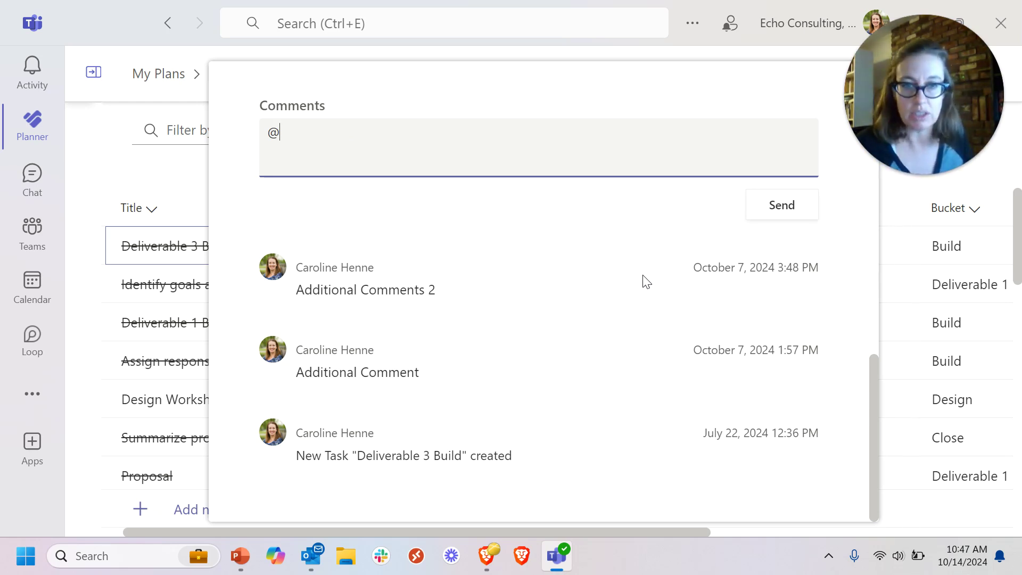
key(BackSpace)
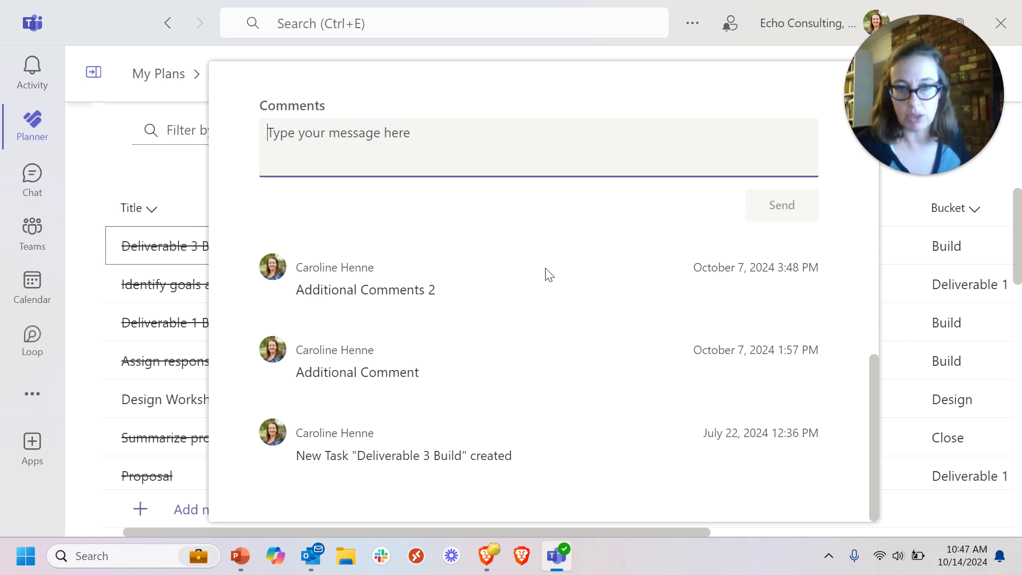
text(A)
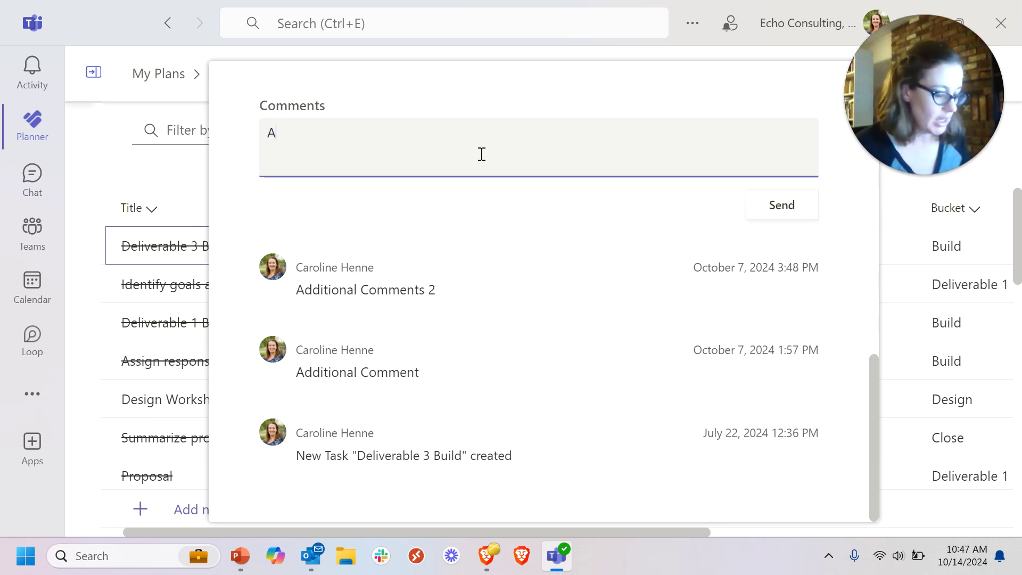
text(ddtional)
key(BackSpace)
key(BackSpace)
key(BackSpace)
key(BackSpace)
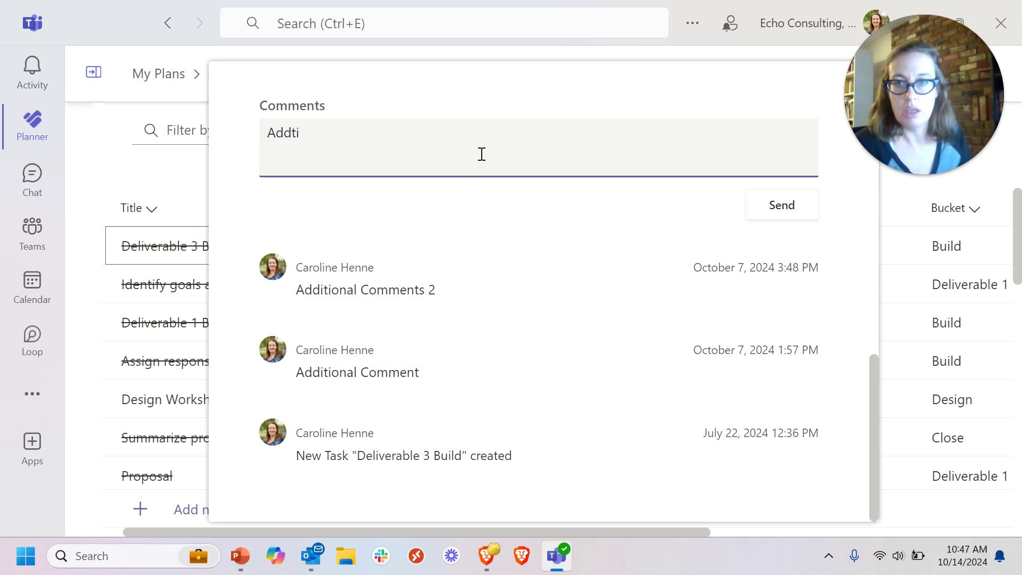
key(BackSpace)
key(BackSpace)
text(t)
key(BackSpace)
text(itio)
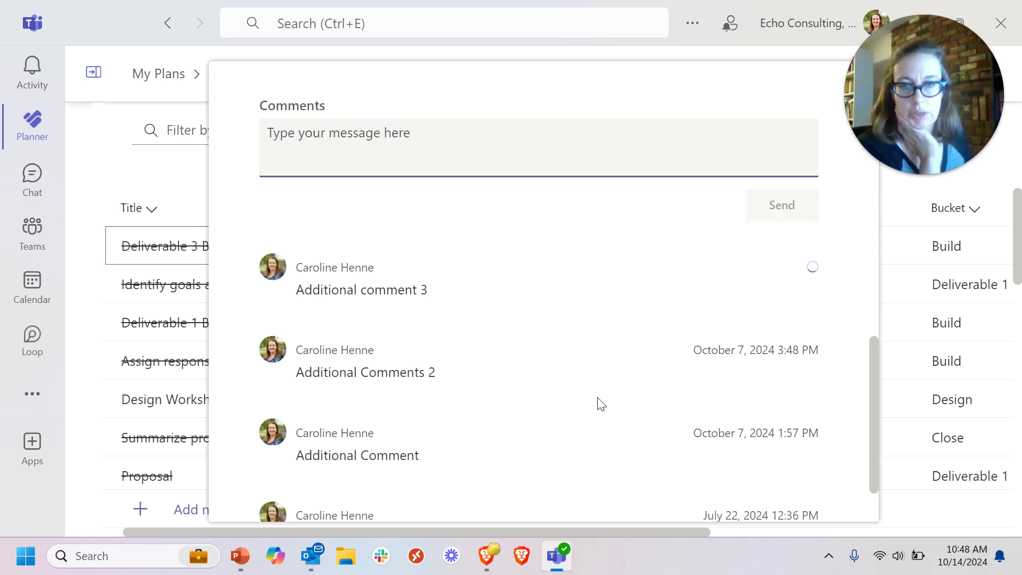
- Close the task details to return to the Demo - Basic Plan grid
scroll(599, 404, up, 10)
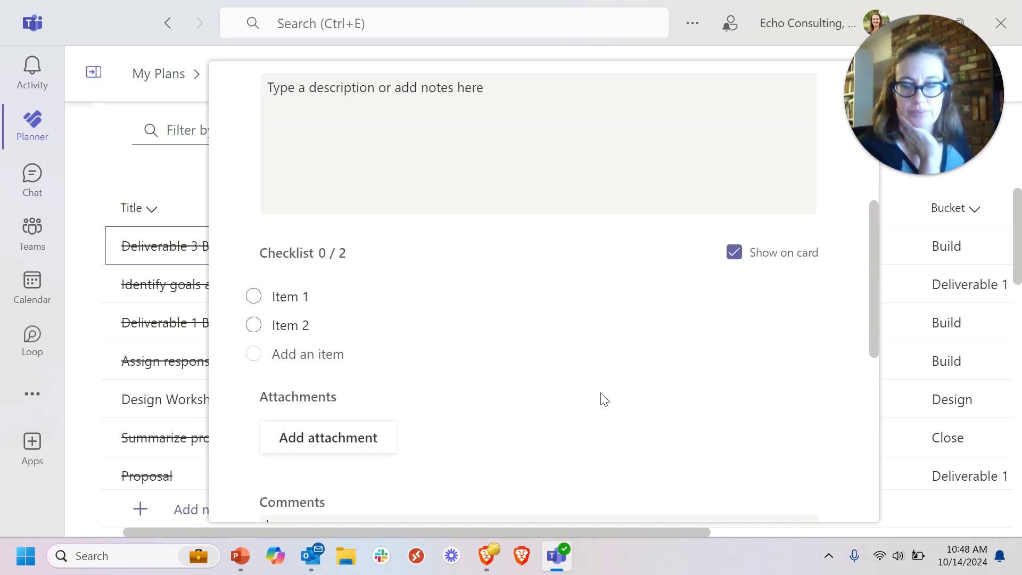
click(839, 91)
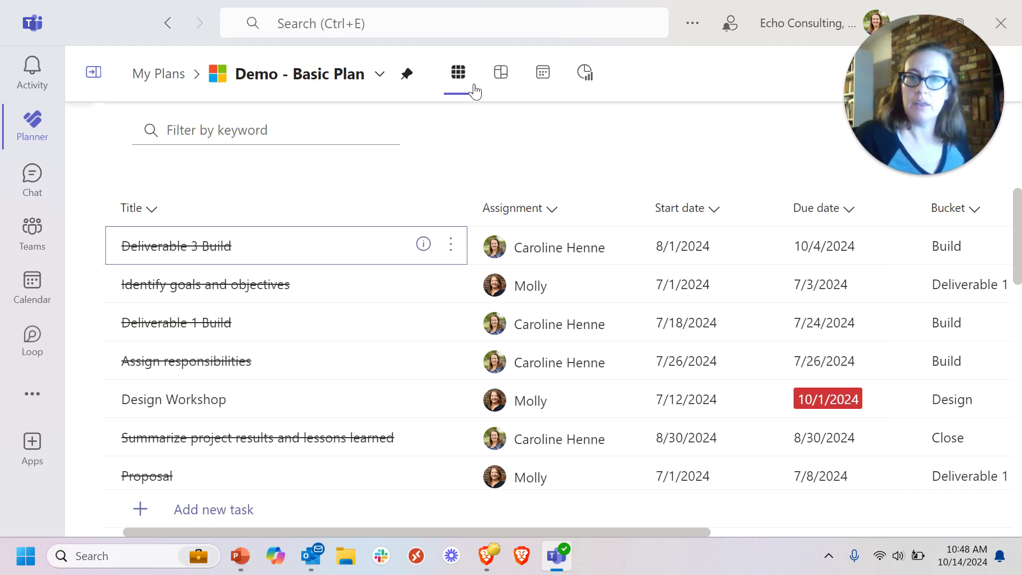
scroll(567, 322, down, 12)
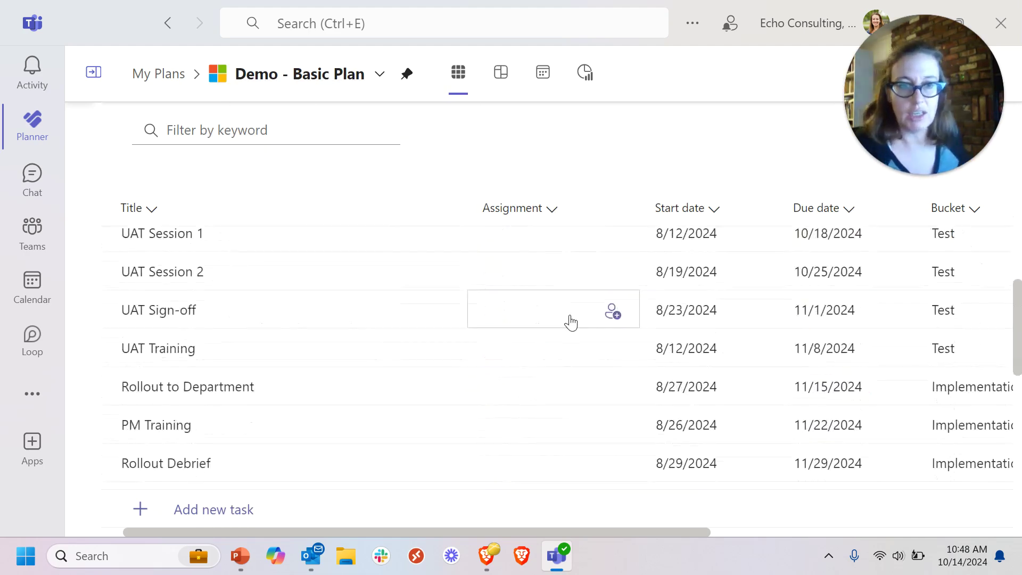
scroll(570, 322, up, 12)
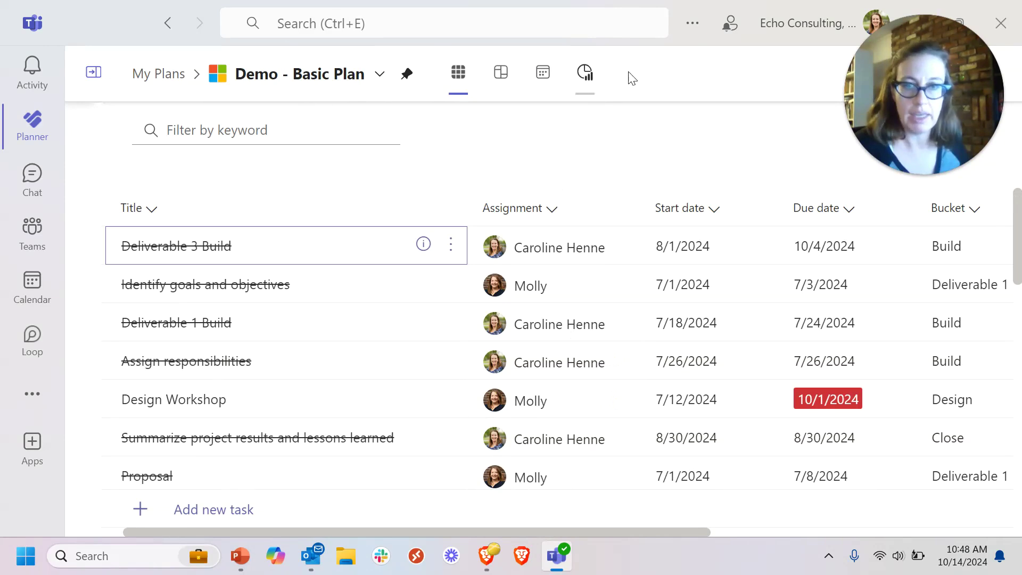
- Switch to the Board view and start a new bucket named 'Custom Bucket'
click(500, 81)
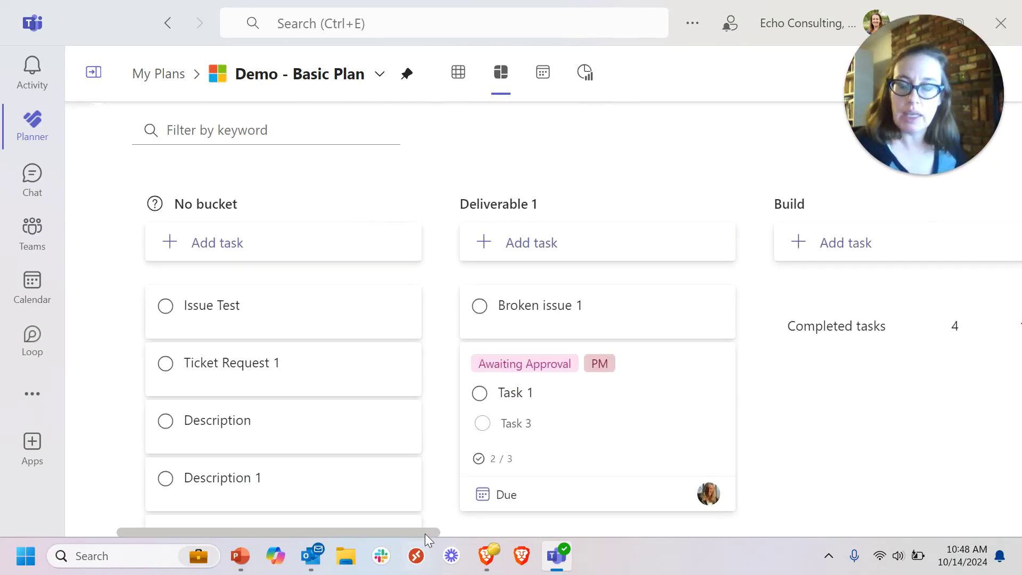
drag(425, 532, 608, 539)
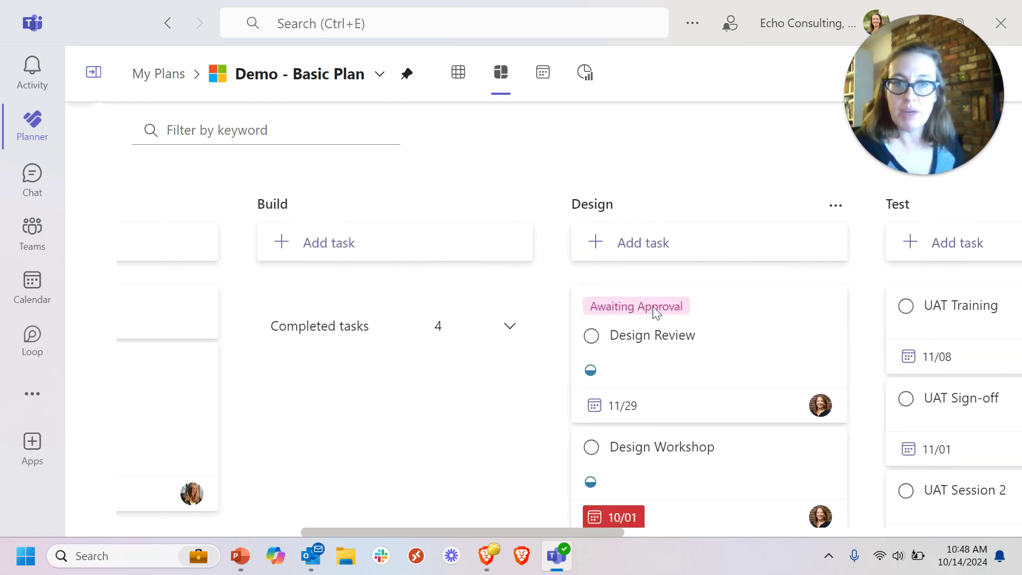
drag(510, 532, 899, 541)
click(816, 207)
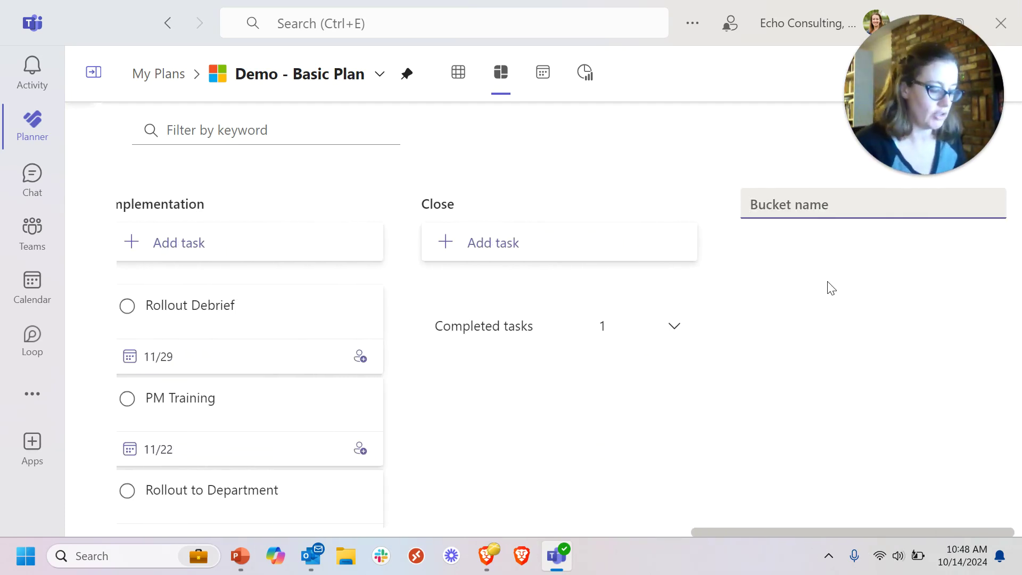
text(Custom Bucket)
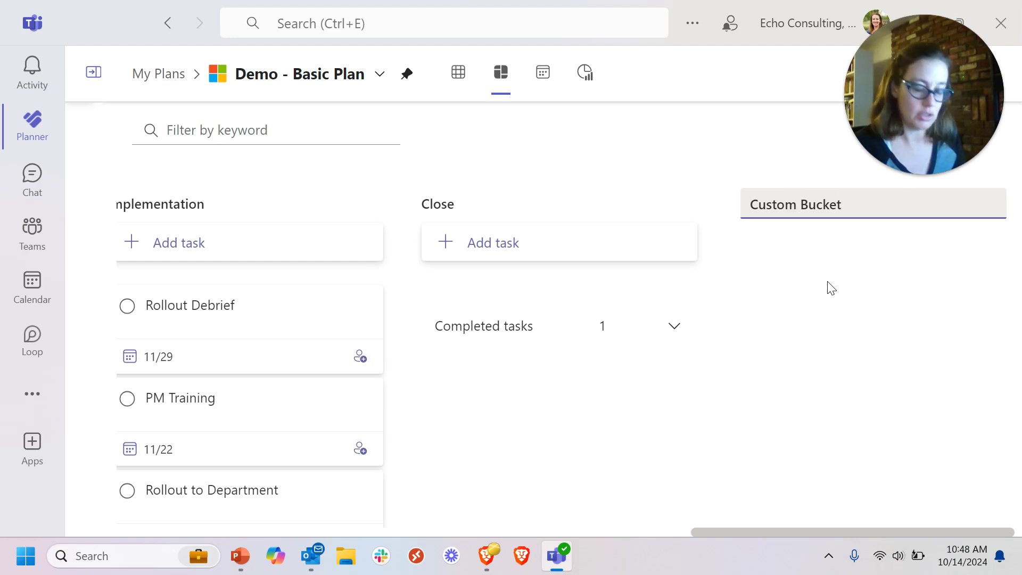
- Confirm the Custom Bucket name and show the plan on a week calendar for Oct 13 – 19, 2024
key(Return)
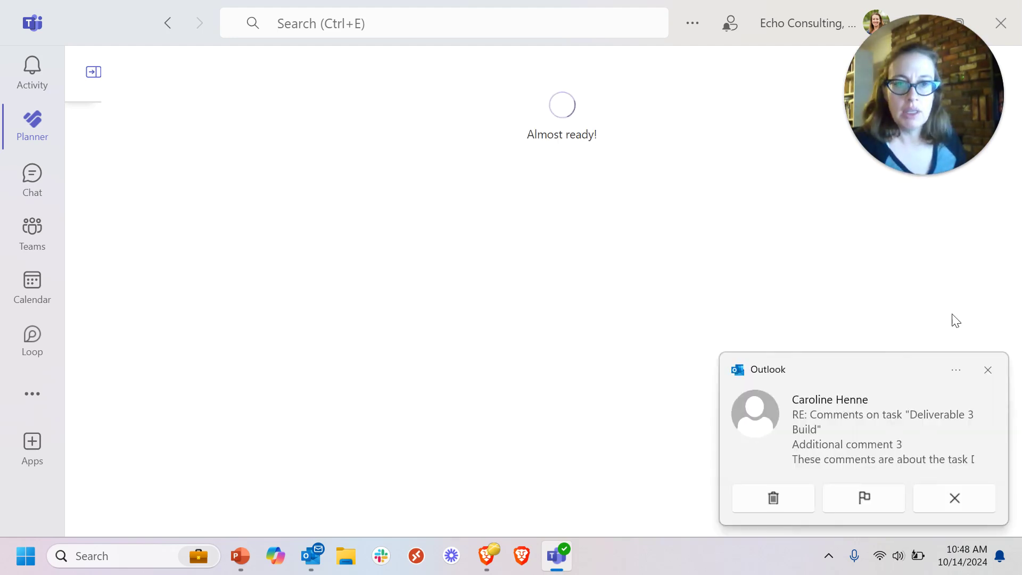
click(989, 369)
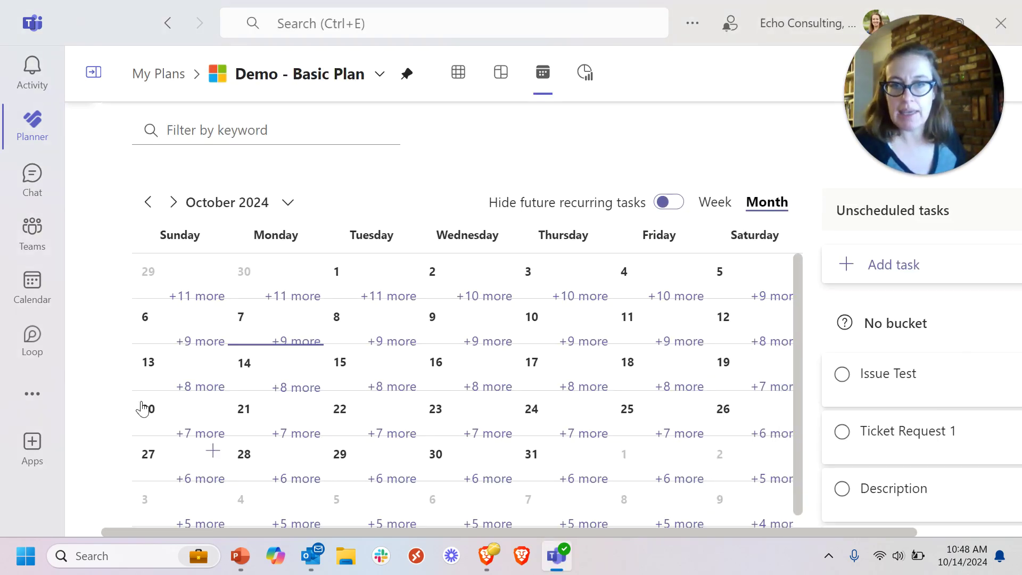
scroll(665, 441, down, 1)
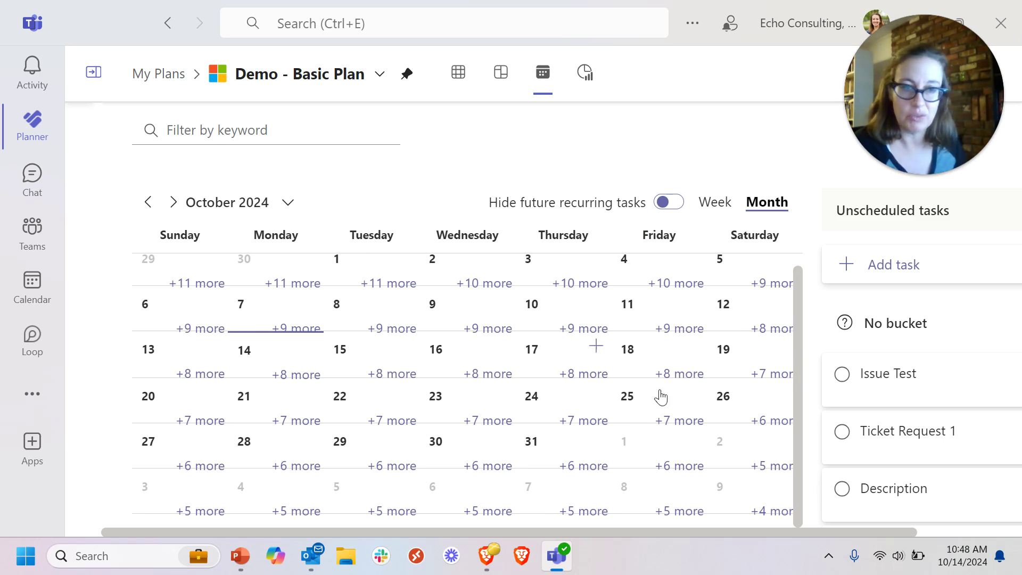
click(716, 203)
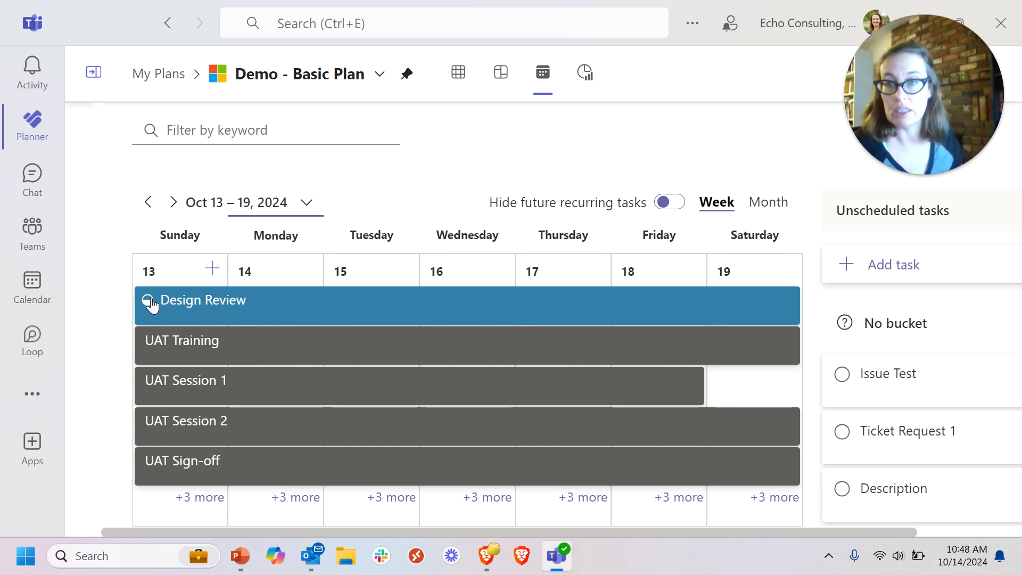
- Open and close the UAT Training task, then display the plan's charts
click(197, 345)
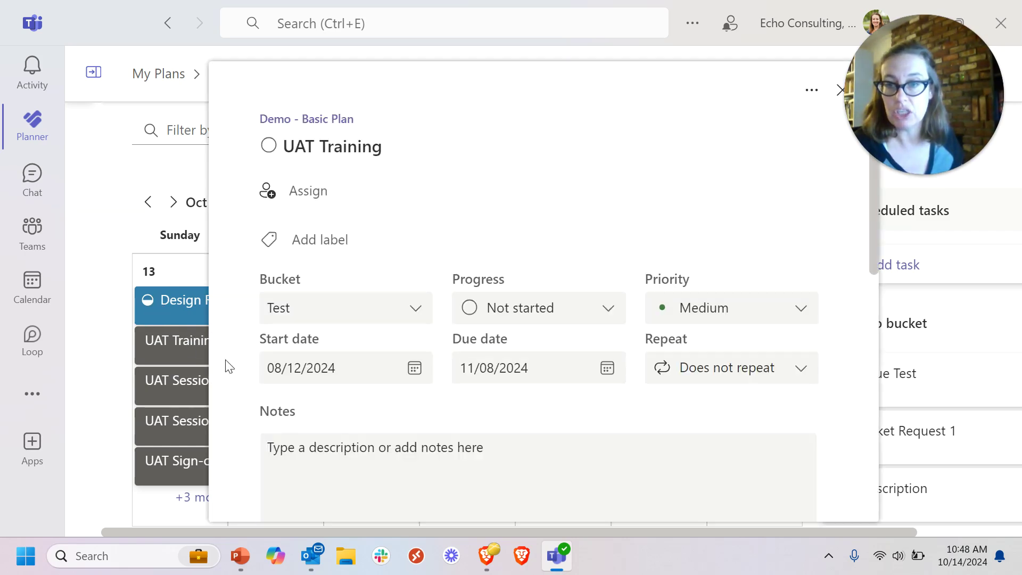
scroll(543, 330, down, 5)
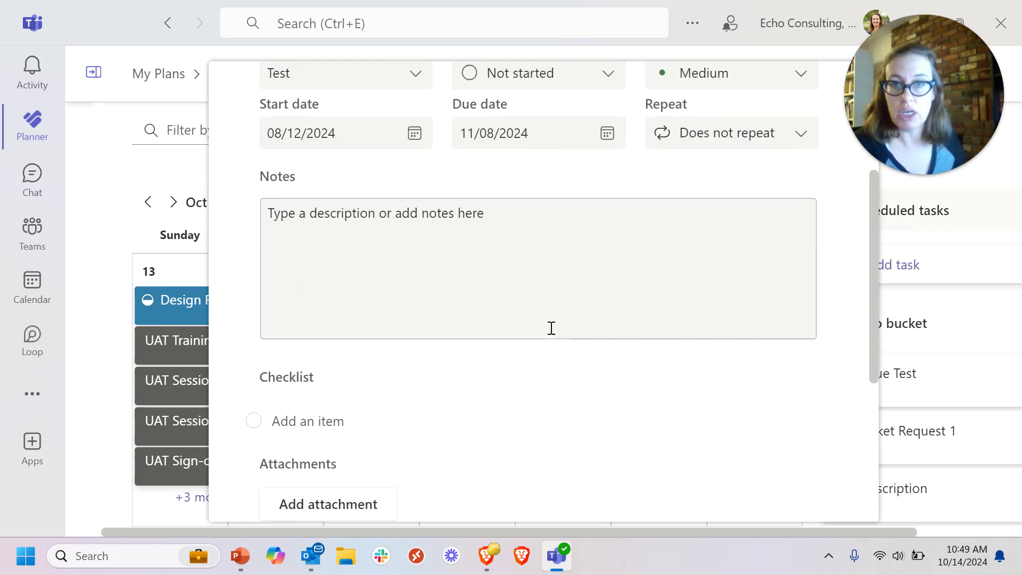
scroll(550, 327, up, 5)
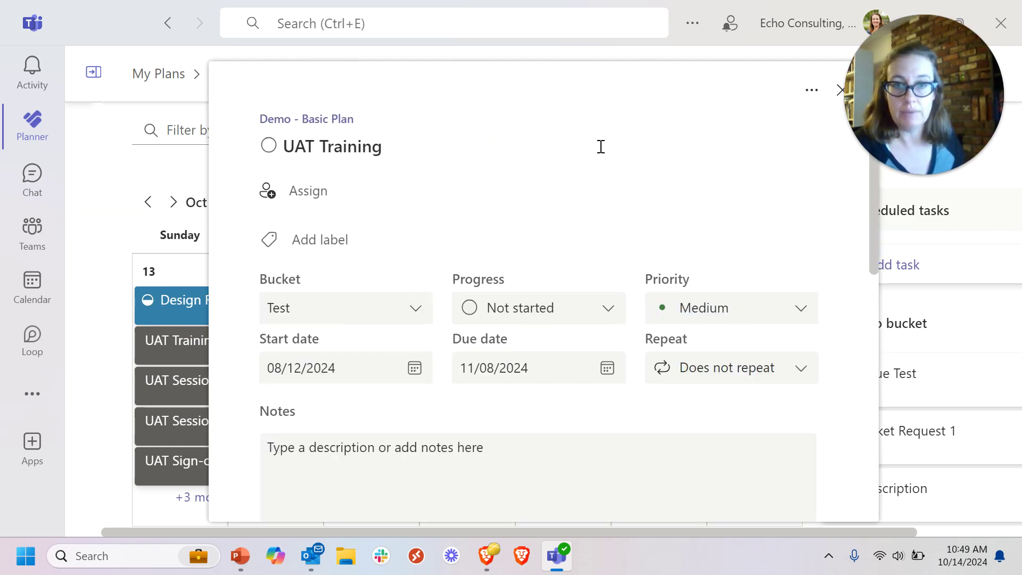
click(840, 92)
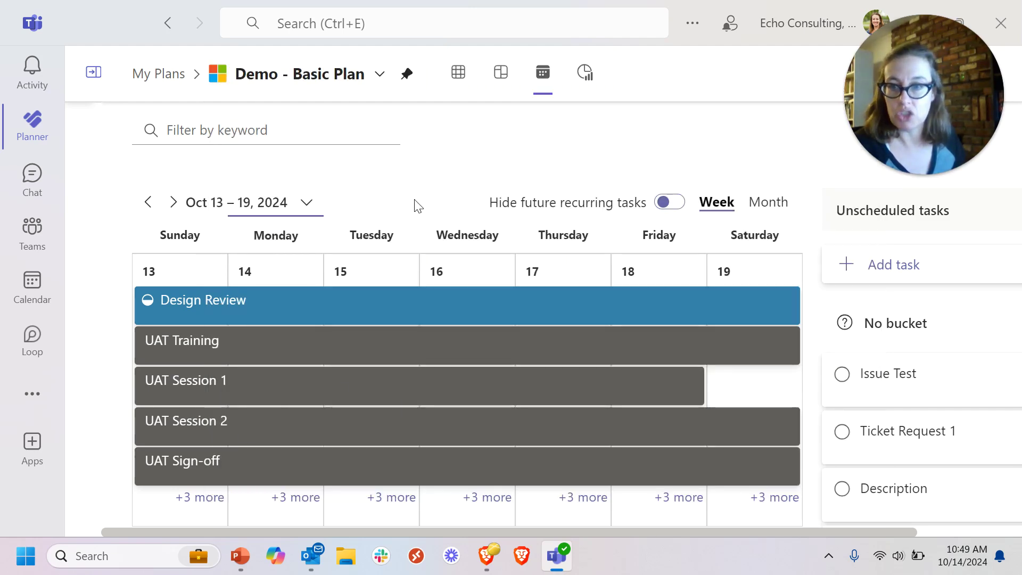
click(589, 88)
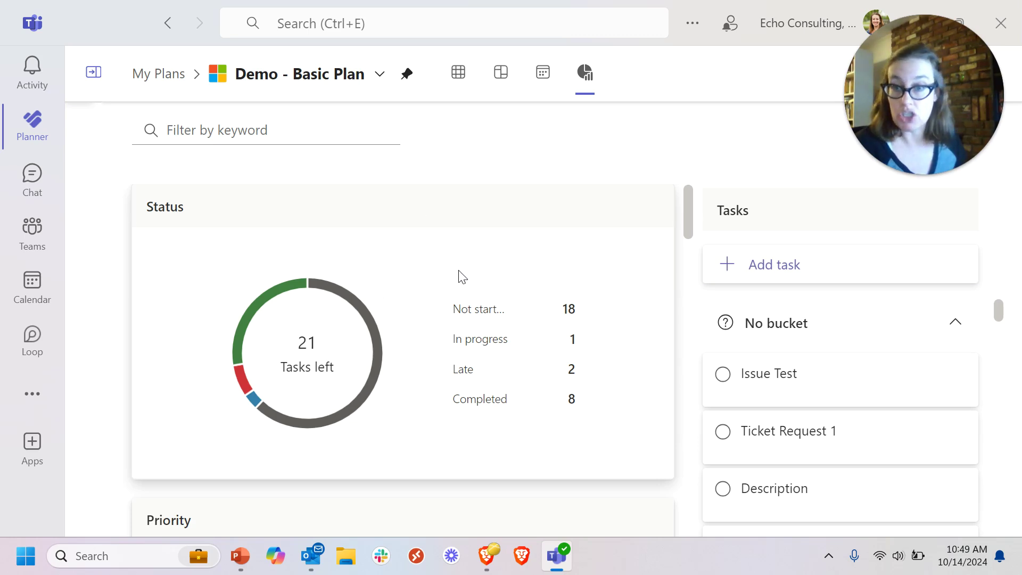
- Scroll through the priority, bucket and member charts, then go back to the Grid view
scroll(492, 276, down, 3)
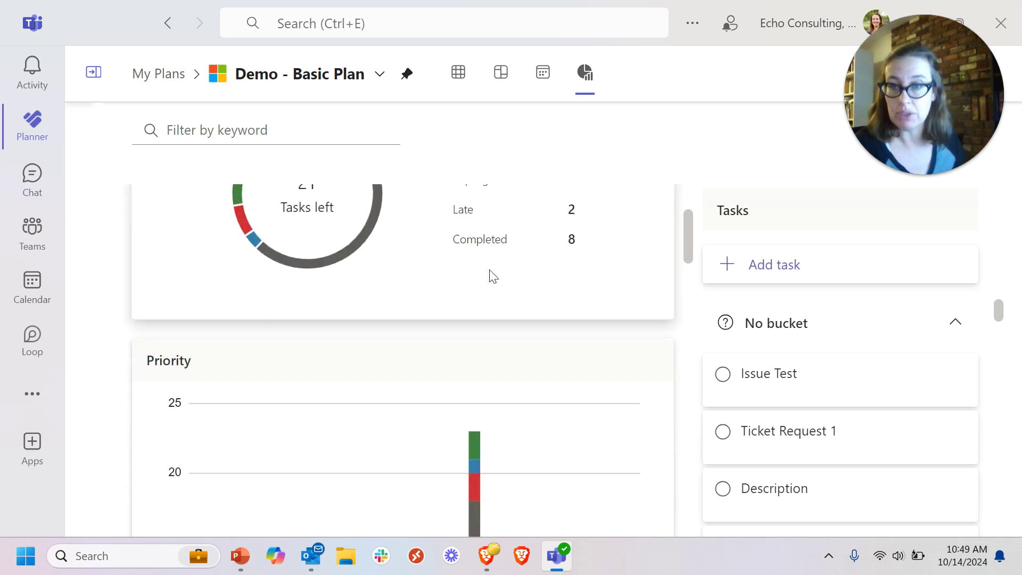
scroll(426, 297, down, 7)
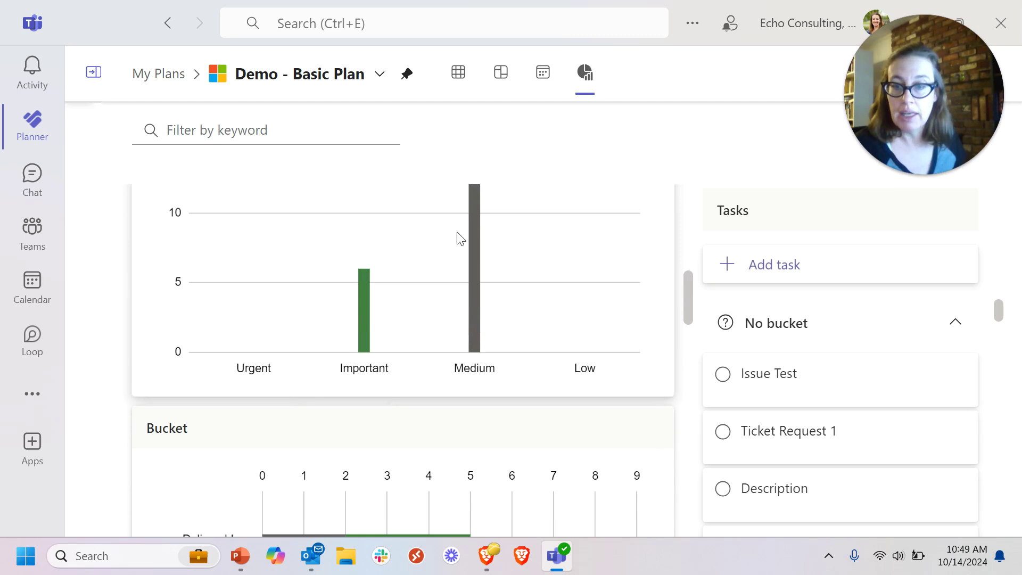
scroll(501, 254, up, 5)
scroll(335, 450, down, 3)
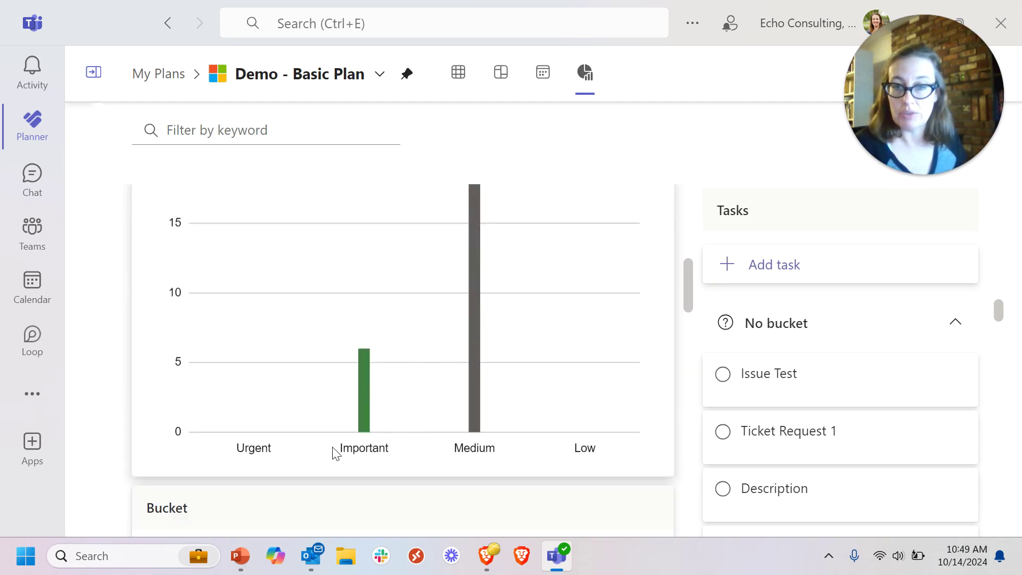
scroll(536, 333, down, 6)
scroll(432, 333, down, 9)
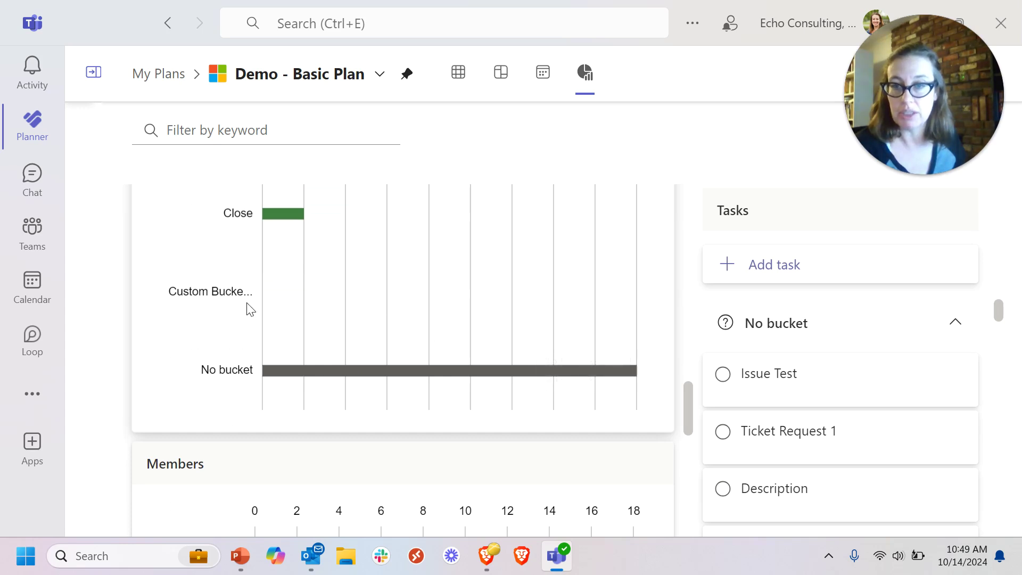
scroll(451, 300, down, 6)
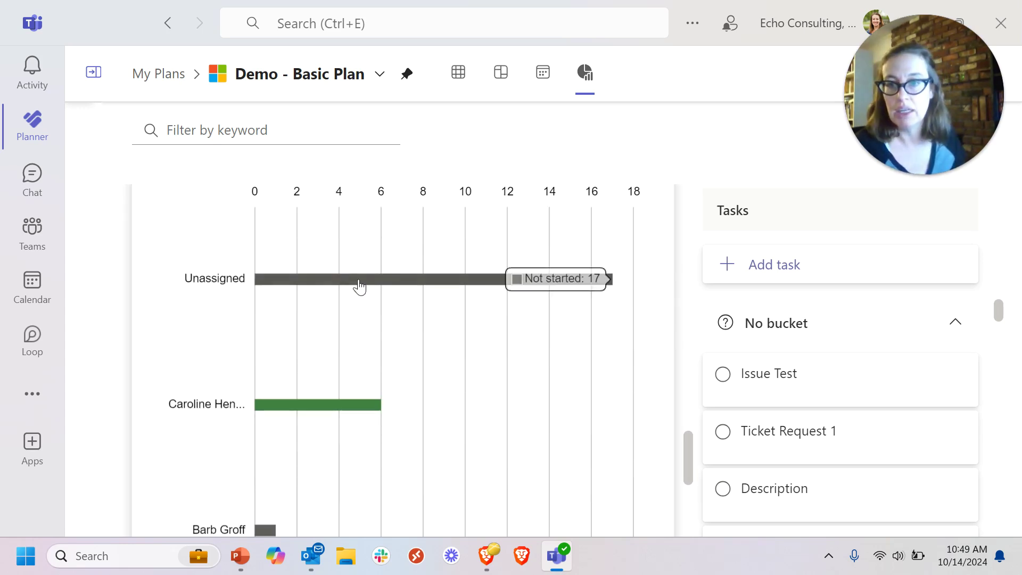
scroll(359, 285, down, 4)
scroll(320, 424, down, 2)
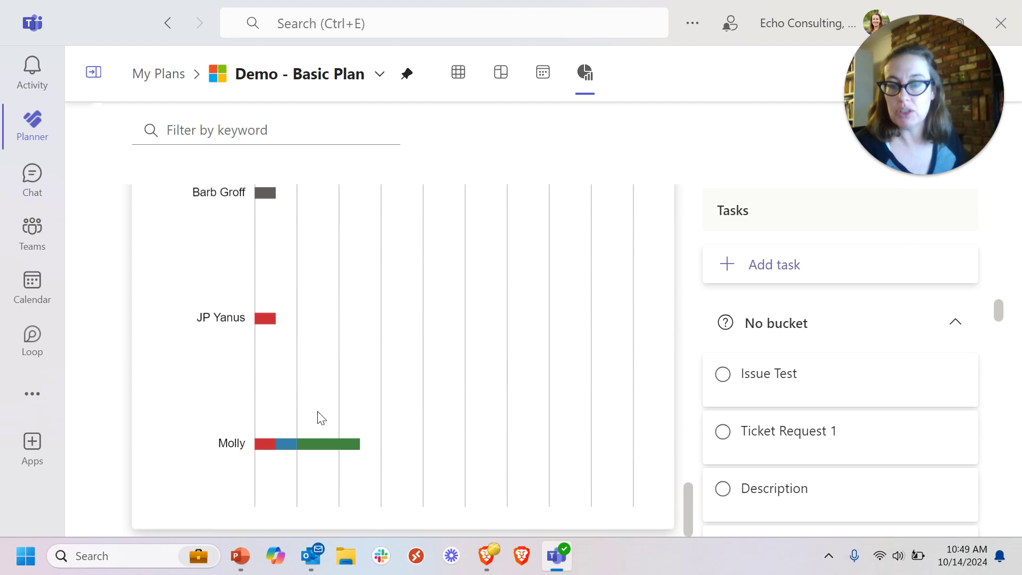
scroll(321, 417, up, 7)
scroll(321, 418, up, 15)
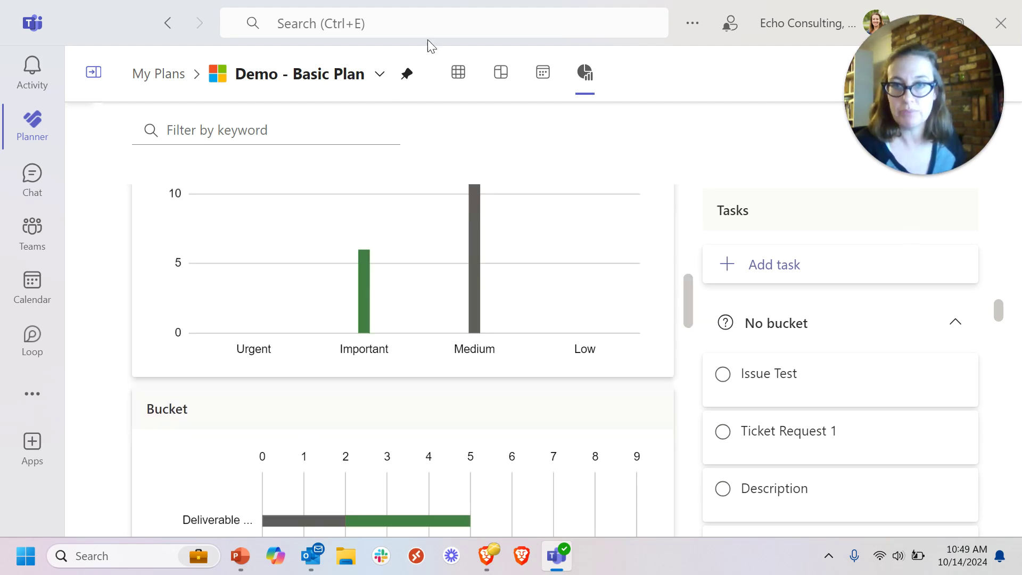
click(458, 71)
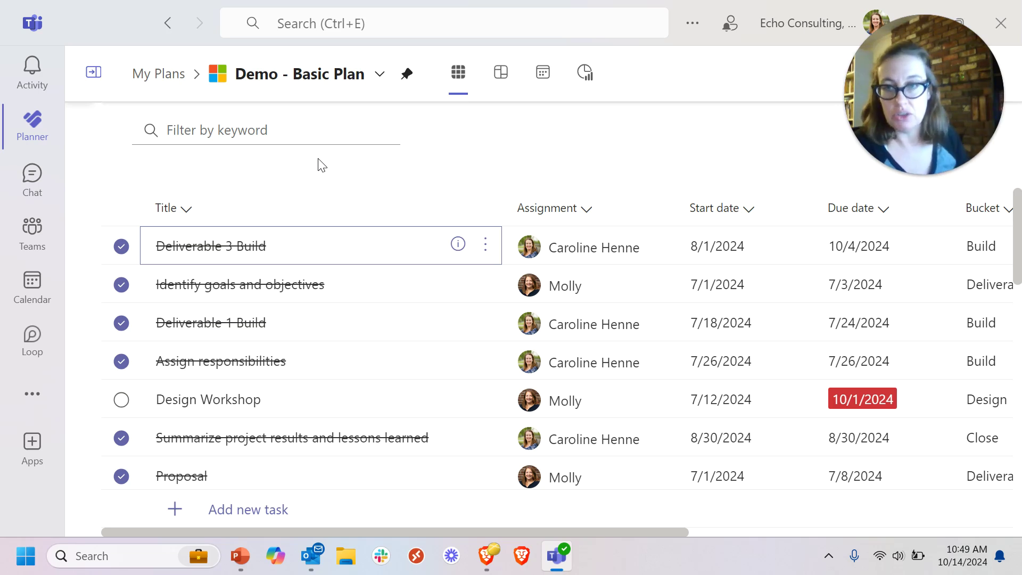
- Open My Tasks from the navigation pane and scroll across to its Plan and Due date columns
click(92, 74)
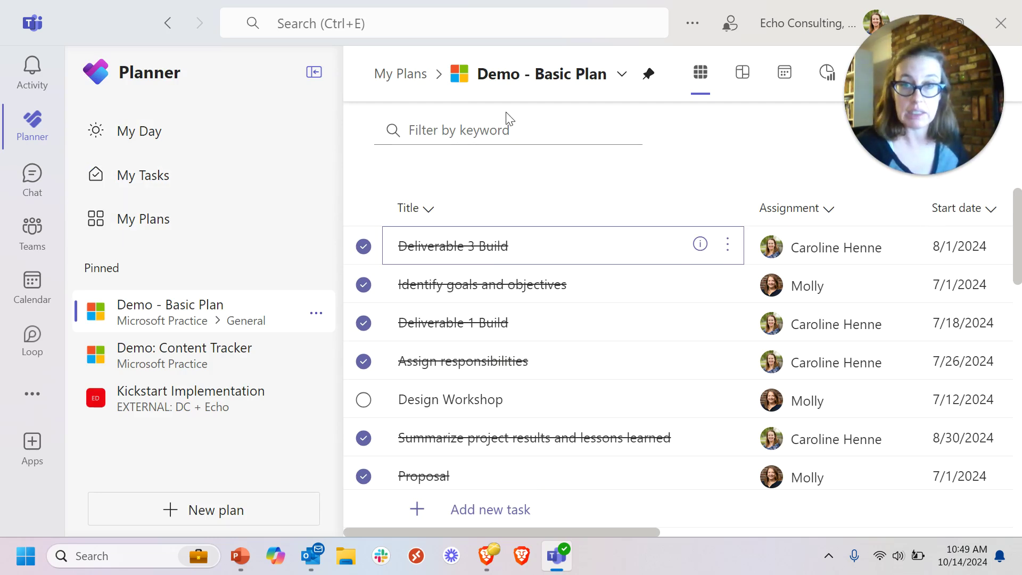
click(157, 183)
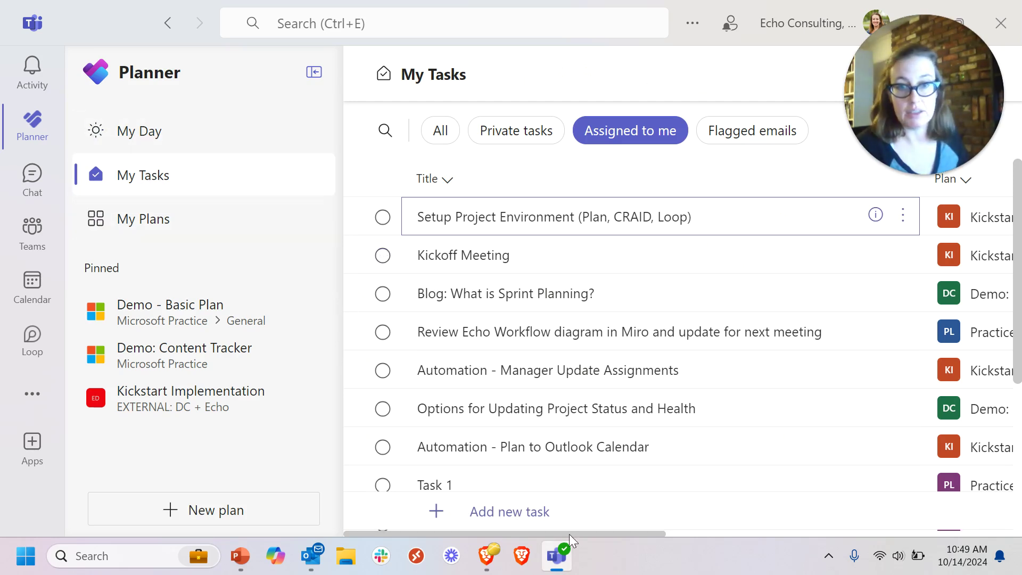
drag(573, 535, 613, 538)
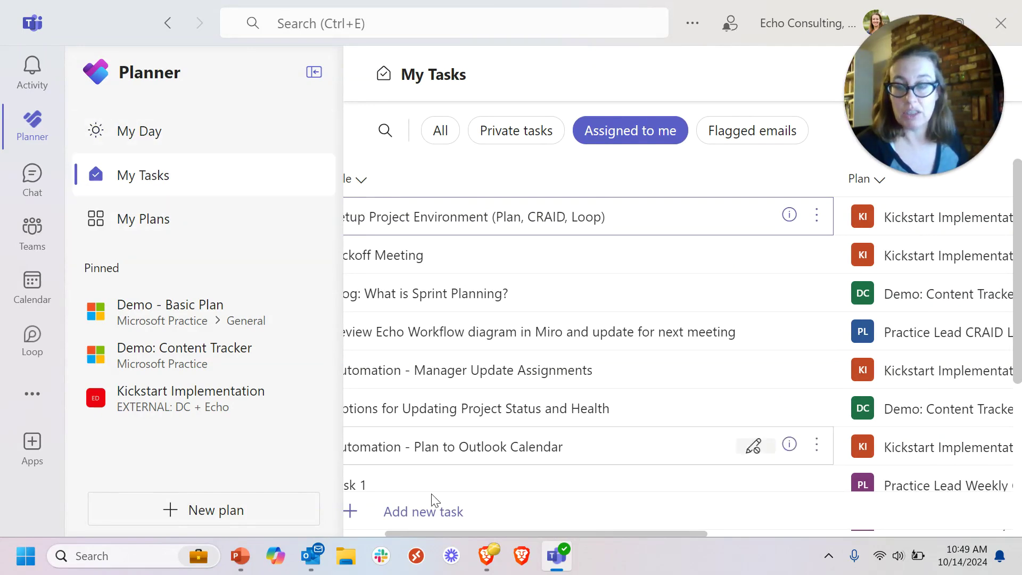
drag(482, 552, 639, 541)
scroll(675, 408, down, 4)
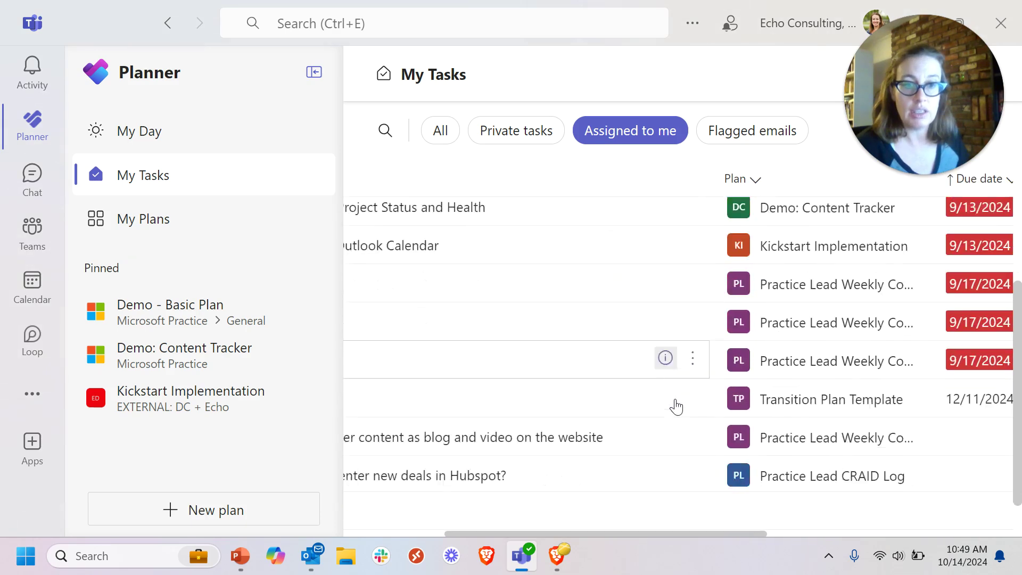
scroll(669, 402, up, 4)
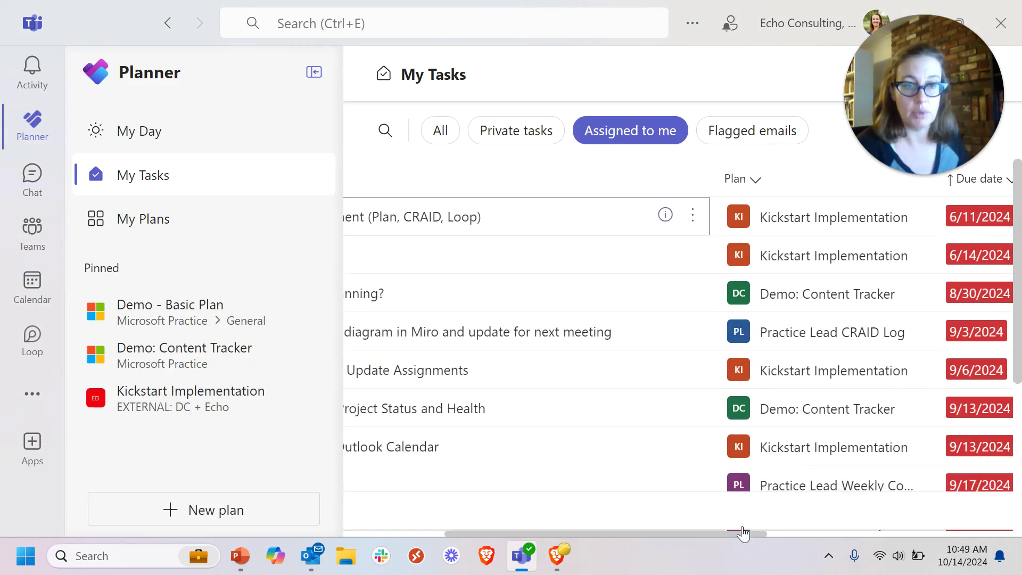
scroll(612, 530, down, 2)
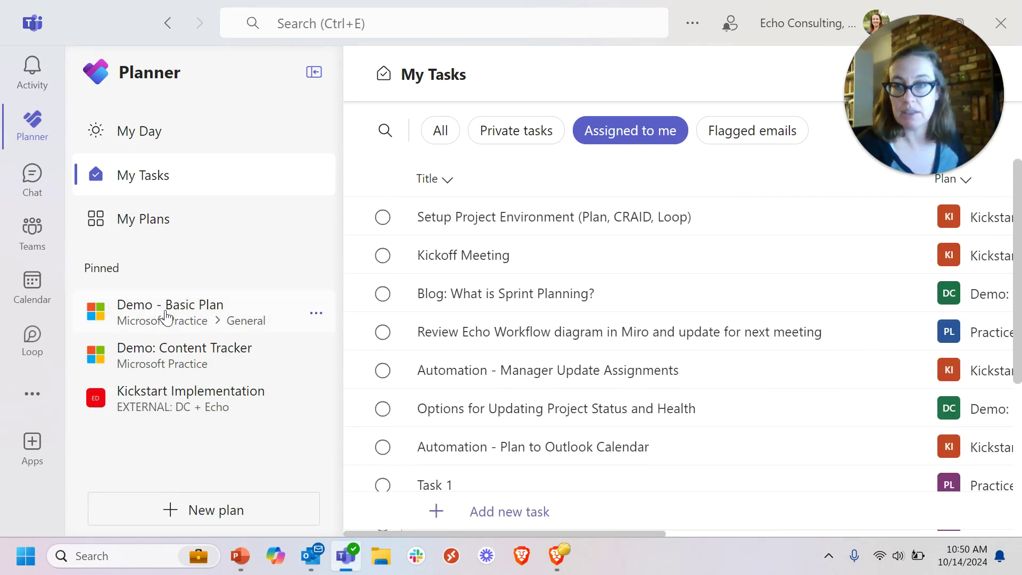
- Assign UAT Session 1 in Demo - Basic Plan to myself, then check it appears in My Tasks
click(165, 318)
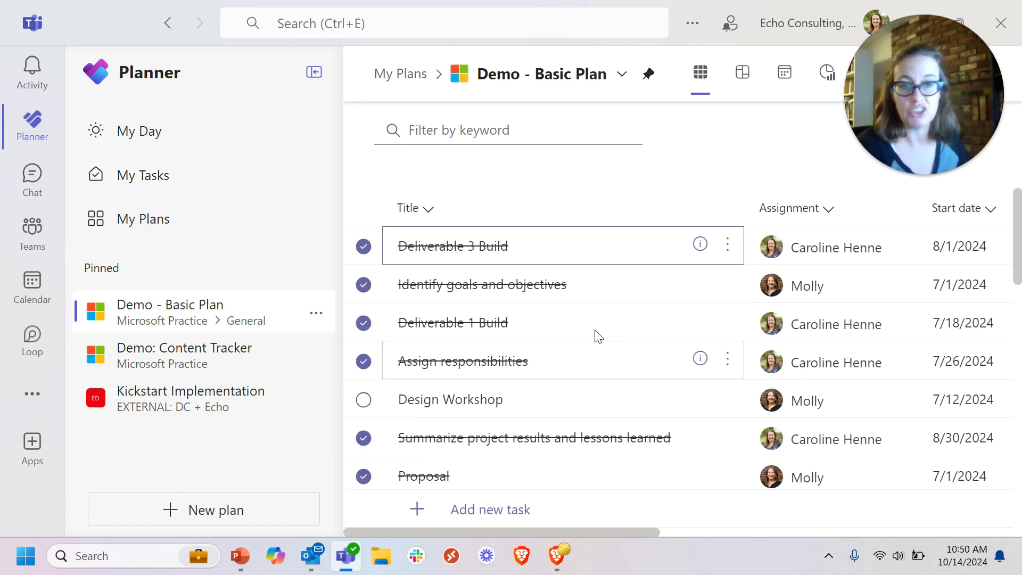
scroll(596, 336, down, 5)
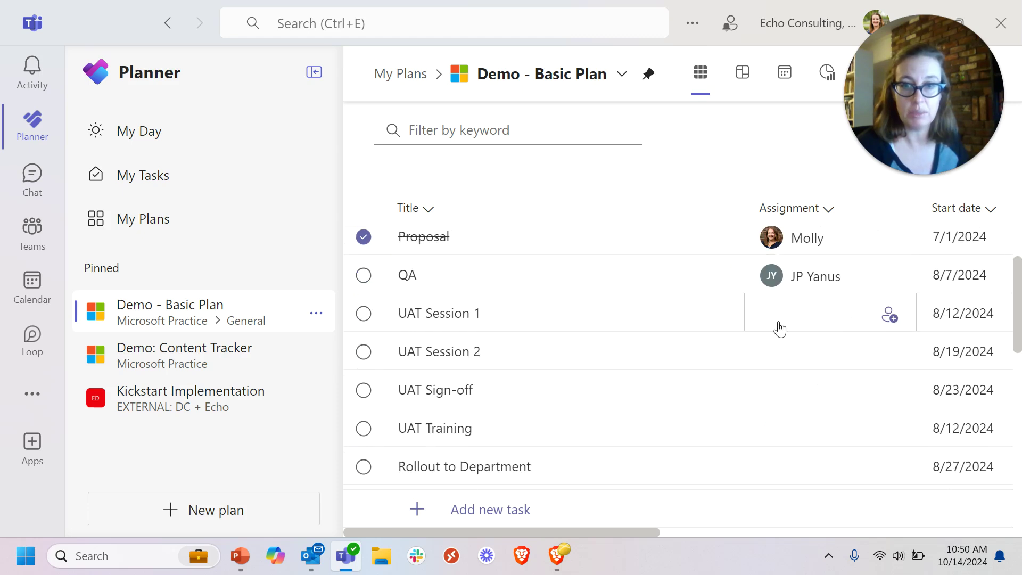
click(824, 321)
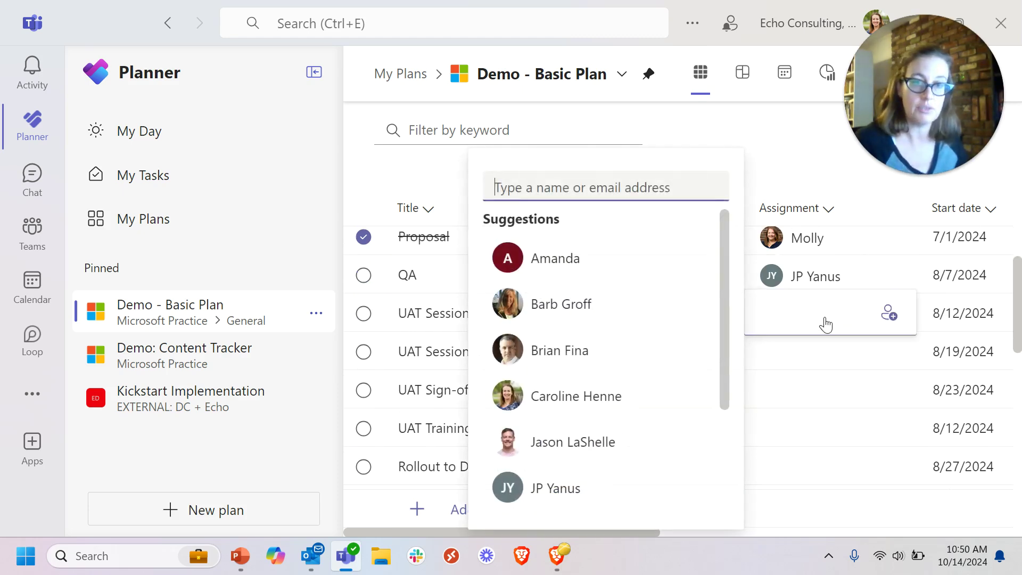
click(602, 417)
click(750, 139)
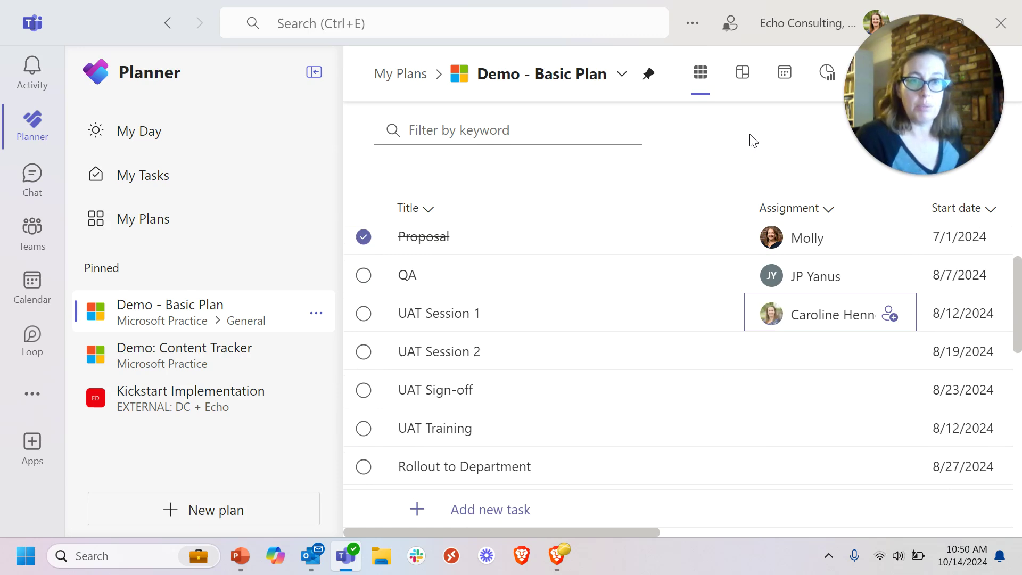
click(156, 175)
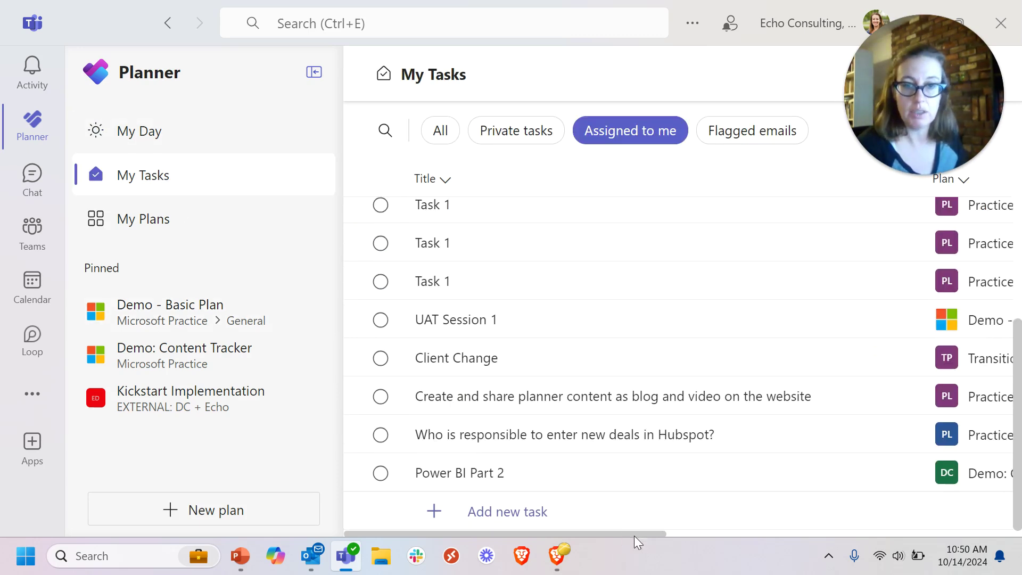
drag(634, 535, 766, 341)
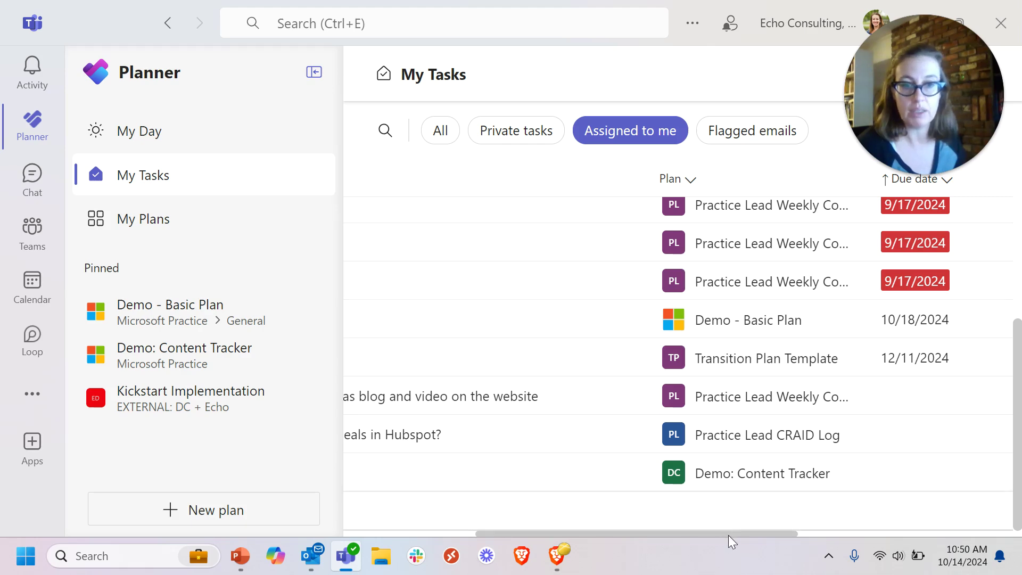
drag(728, 535, 544, 522)
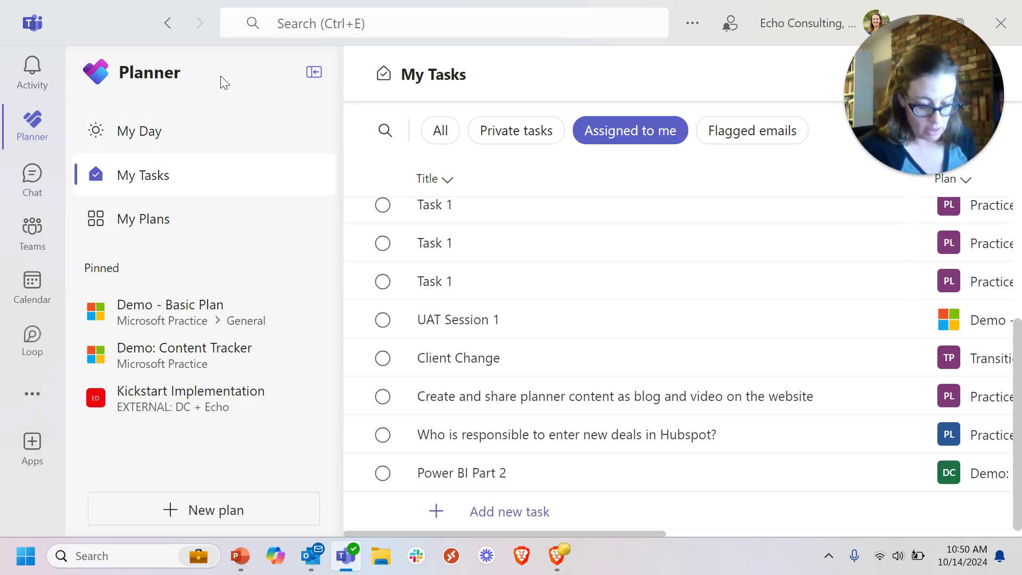
- Open My Plans to review recent plans like Demo - Basic Plan and Test Project
click(176, 229)
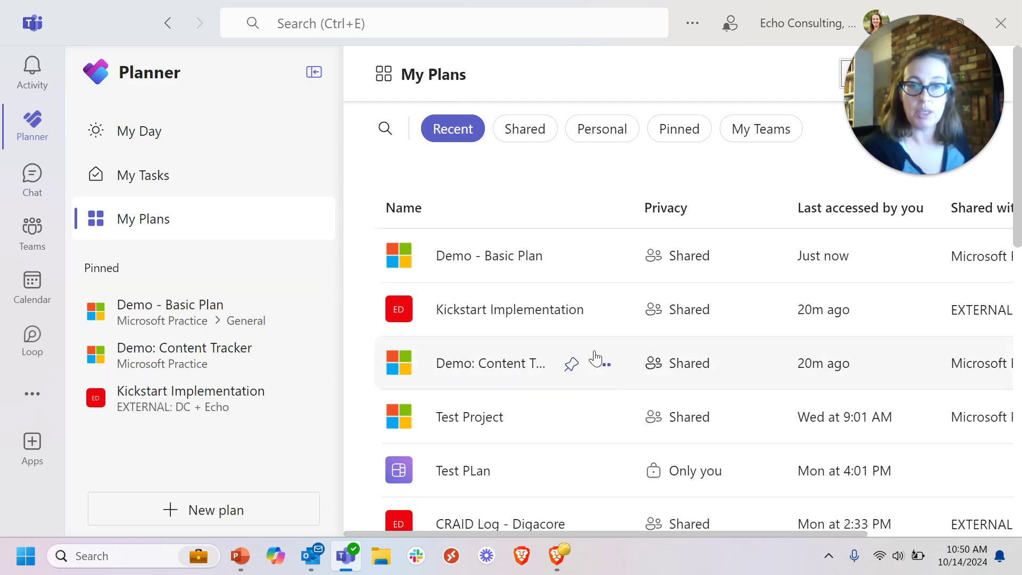
- Open the Kickstart Implementation plan, widen the grid, and expand Kickoff Phase's subtasks
click(172, 398)
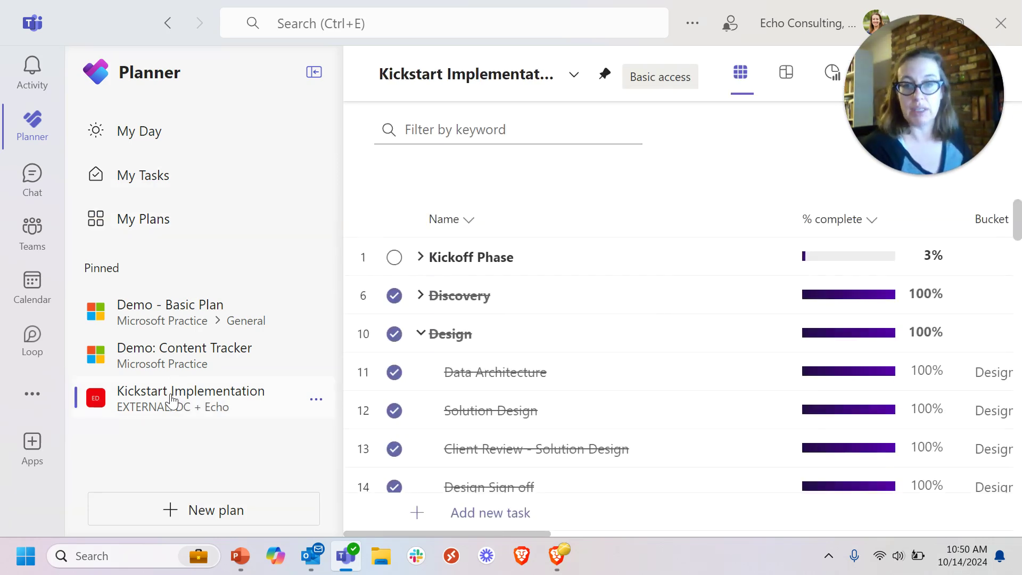
click(313, 72)
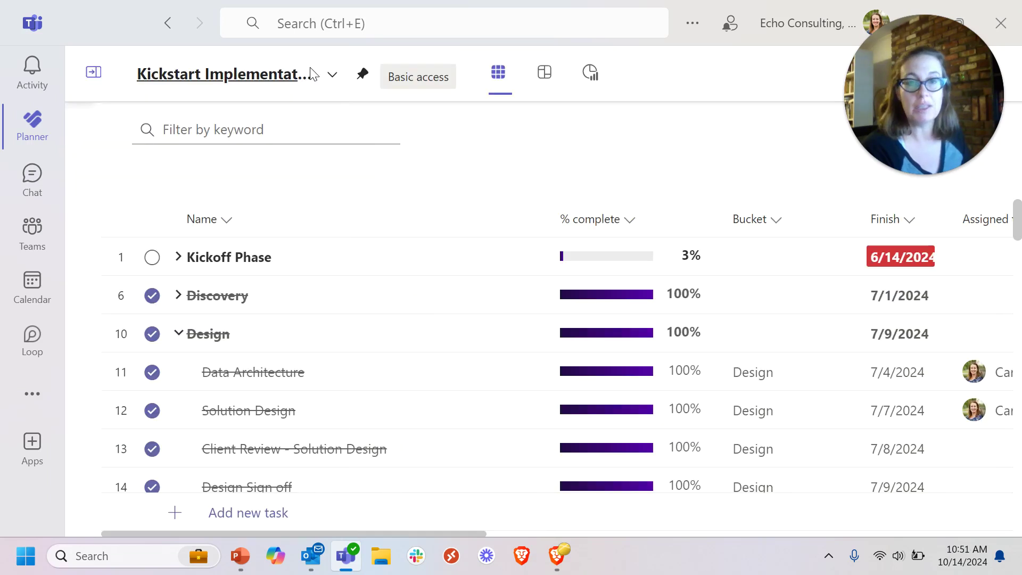
click(180, 258)
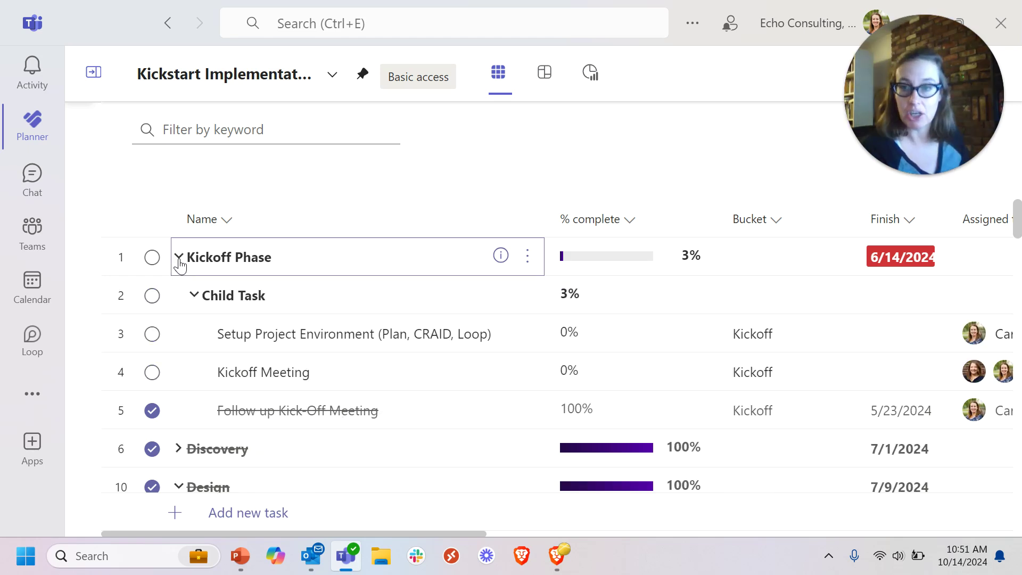
click(179, 258)
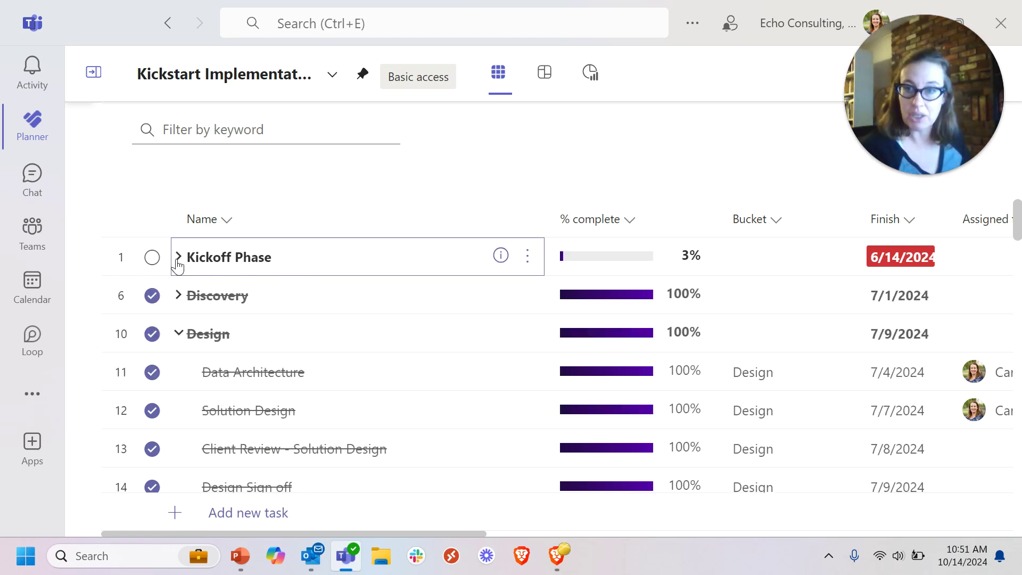
click(179, 258)
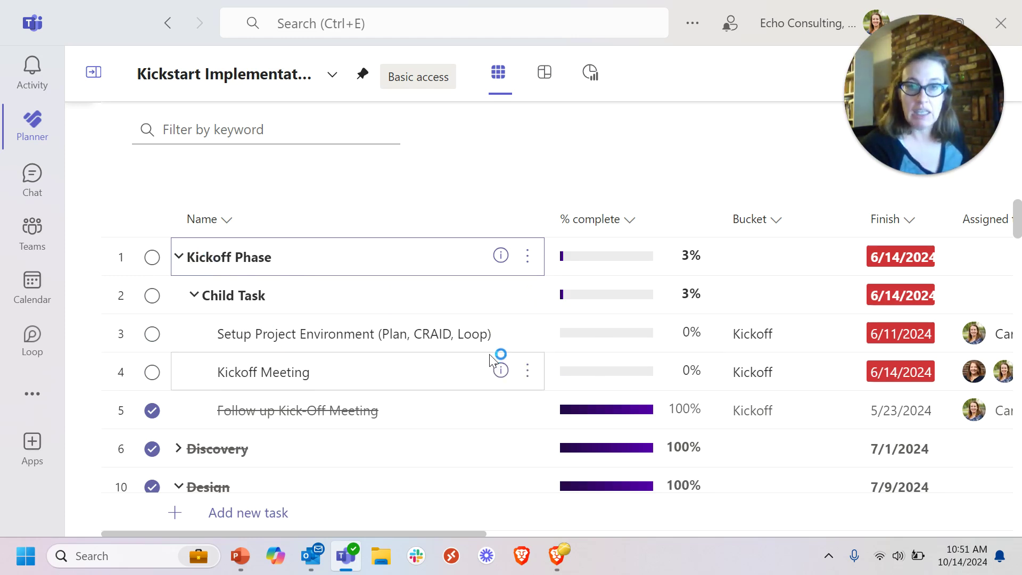
- Start editing the % complete cell of Setup Project Environment
scroll(585, 378, down, 3)
scroll(664, 398, up, 4)
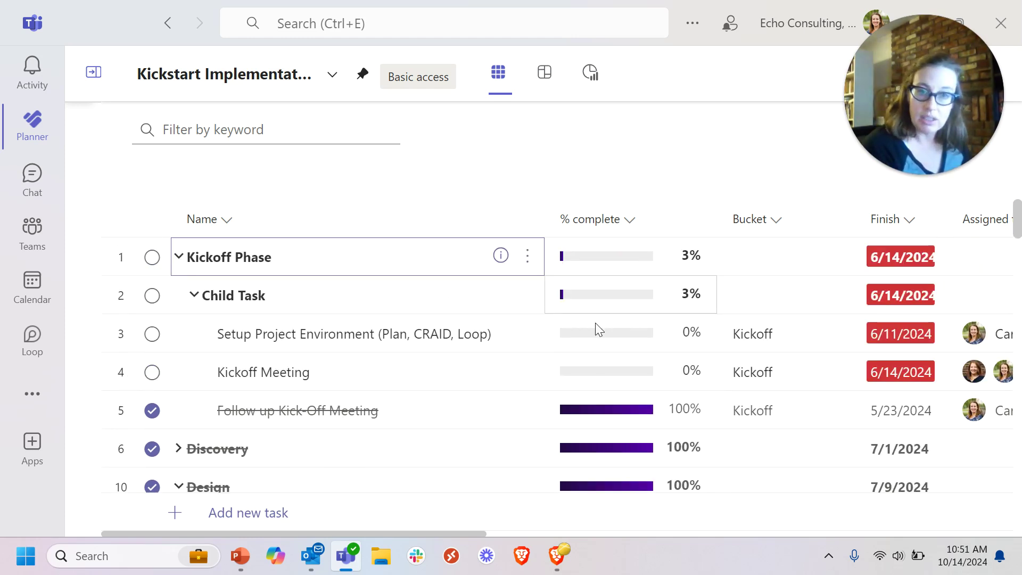
click(577, 342)
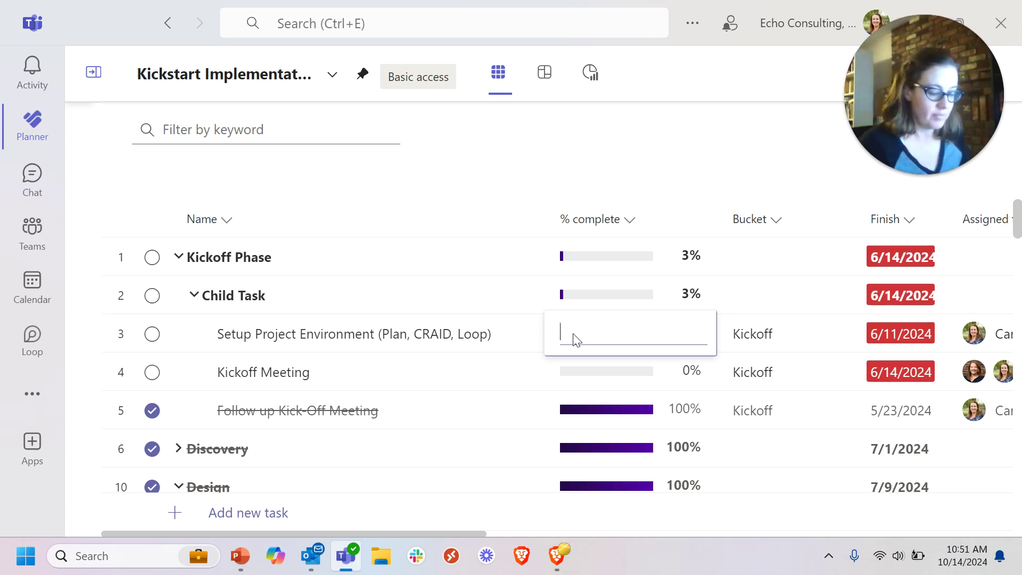
- Set Setup Project Environment to 50% complete and Kickoff Meeting's finish date to 6/29/2024
key(Return)
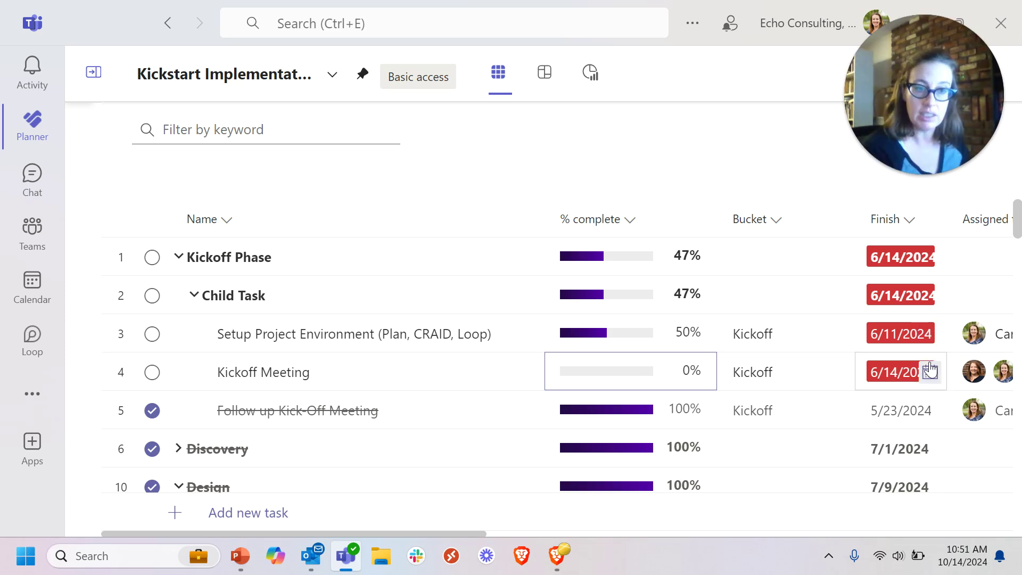
click(930, 372)
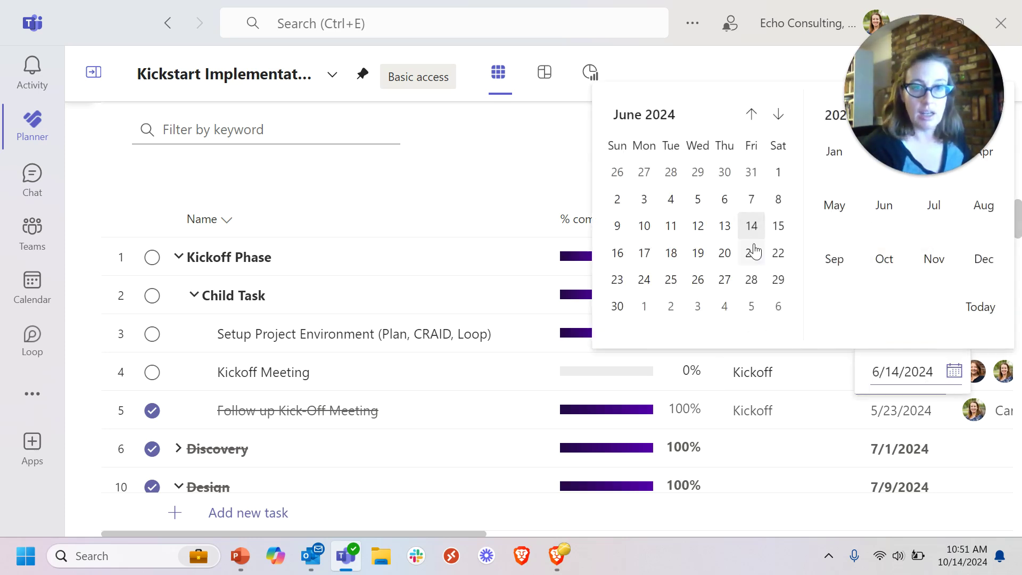
click(777, 282)
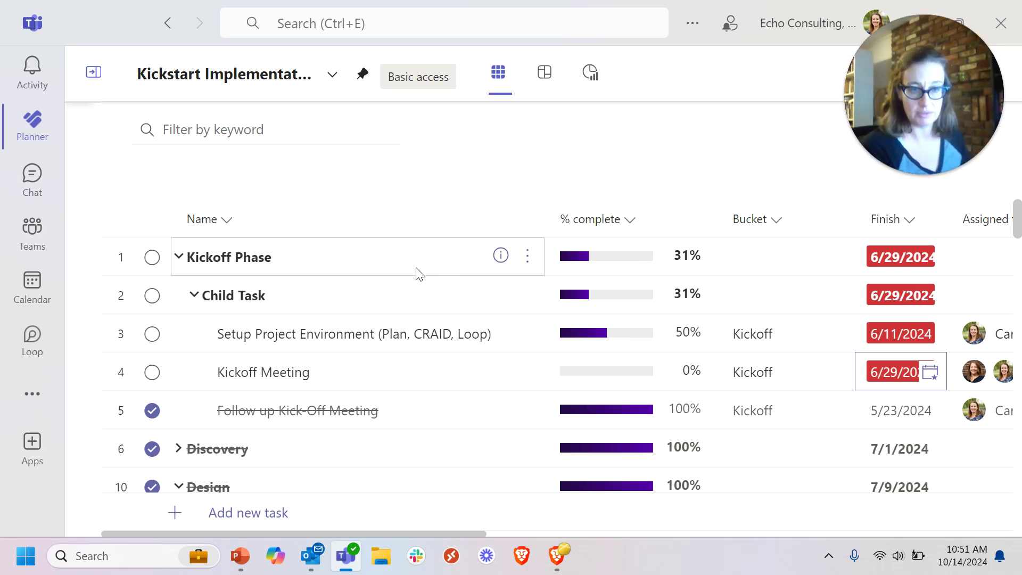
scroll(293, 362, down, 3)
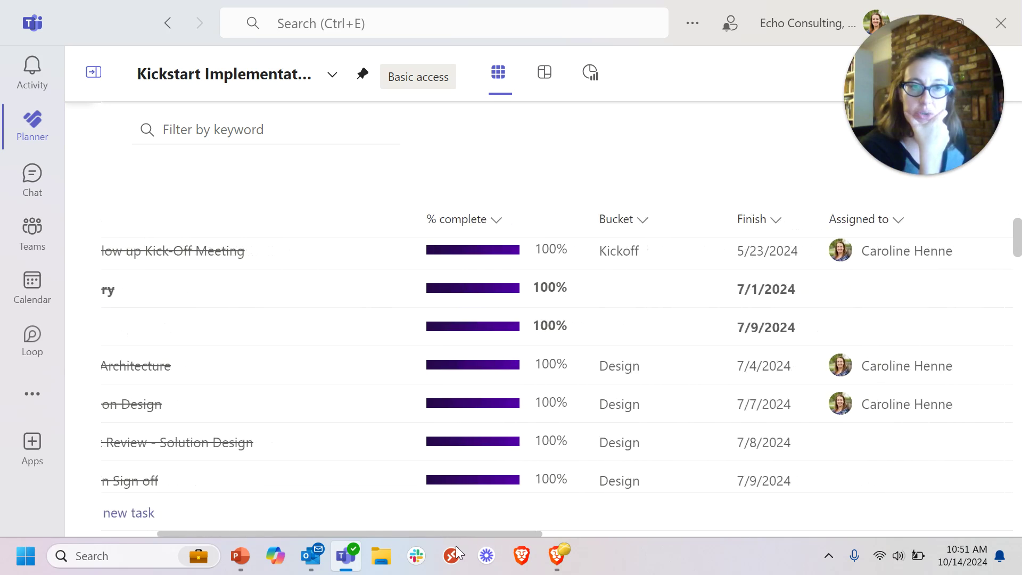
- Add a Start column to the grid, showing start dates such as 5/23/2024
drag(457, 553, 927, 548)
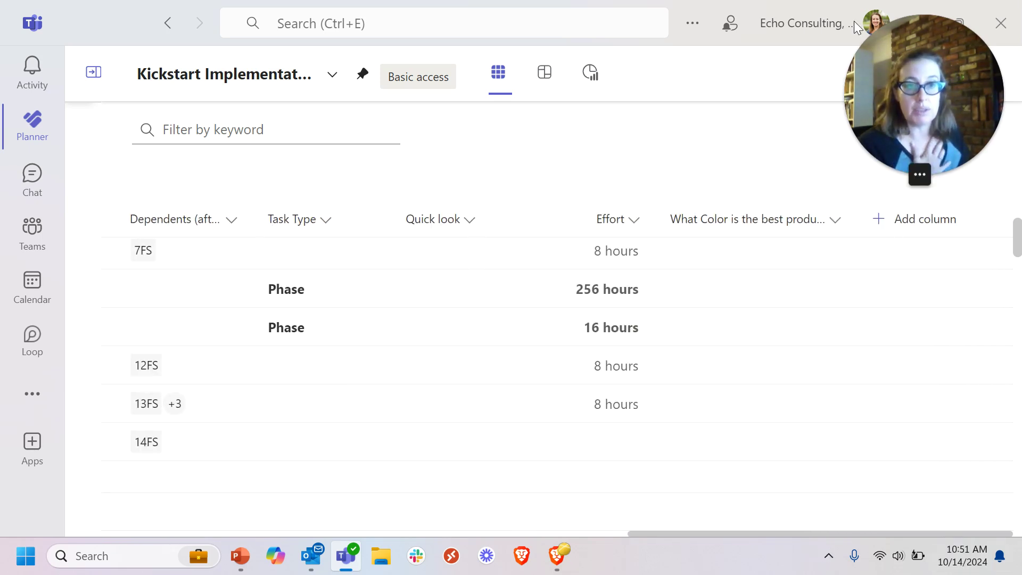
click(885, 229)
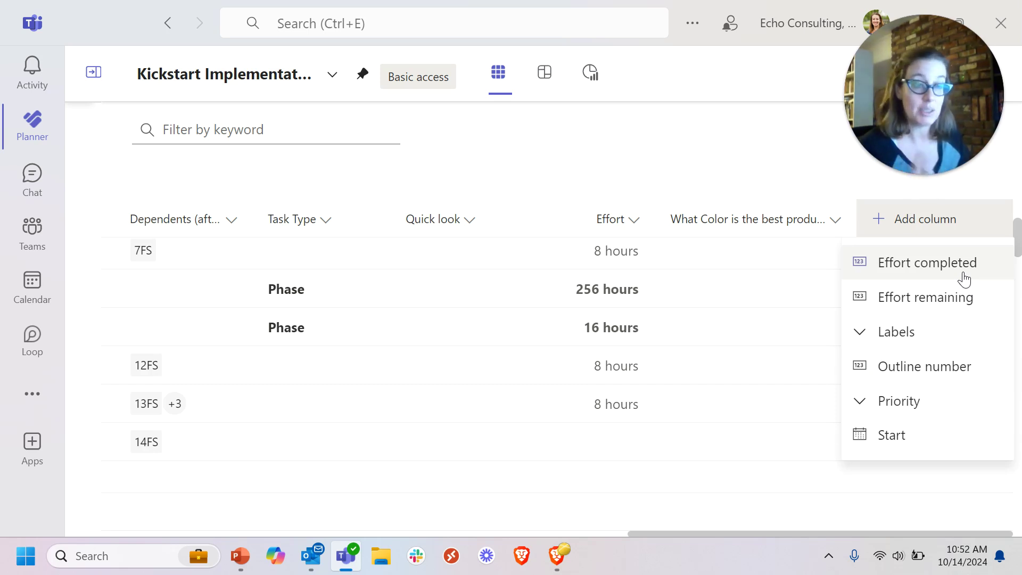
click(943, 444)
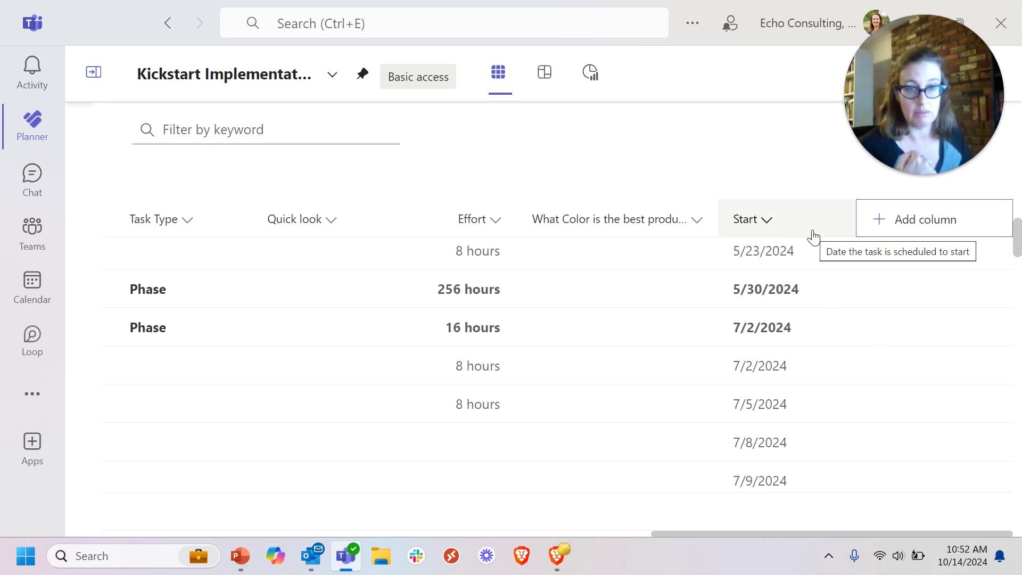
- Move the Start column left so it sits between Bucket and Finish
drag(812, 238, 192, 239)
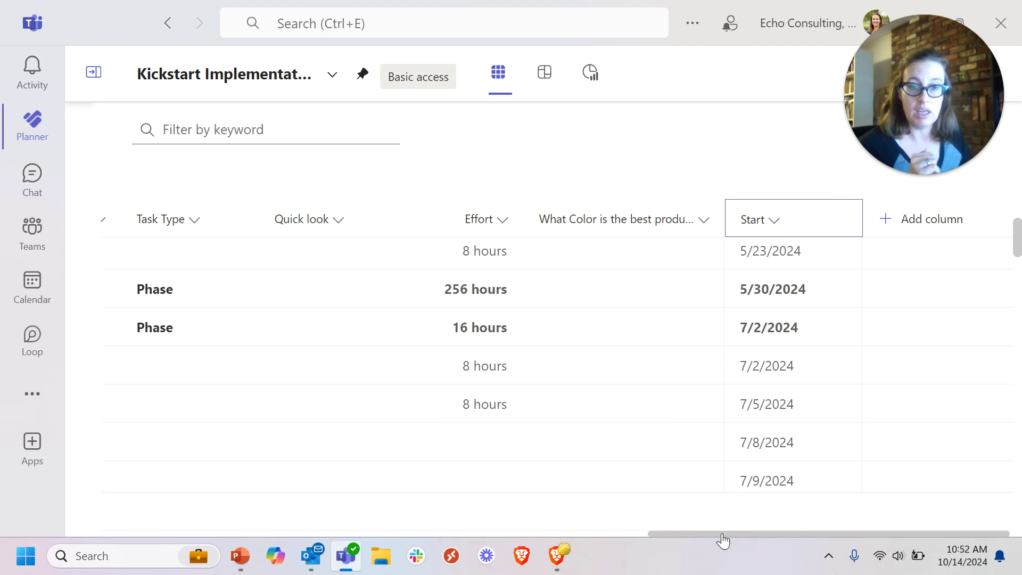
drag(722, 540, 623, 535)
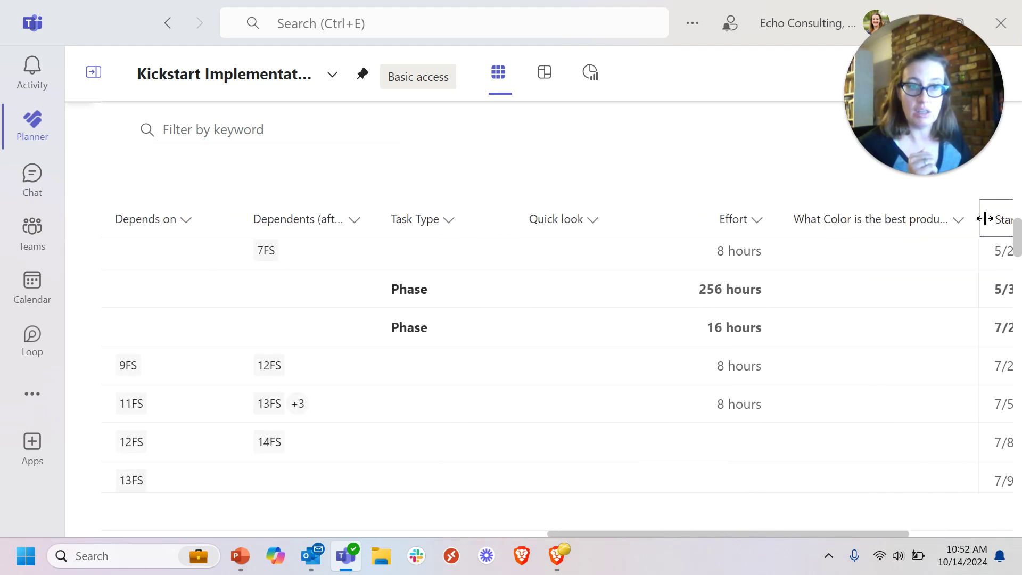
drag(994, 221, 229, 223)
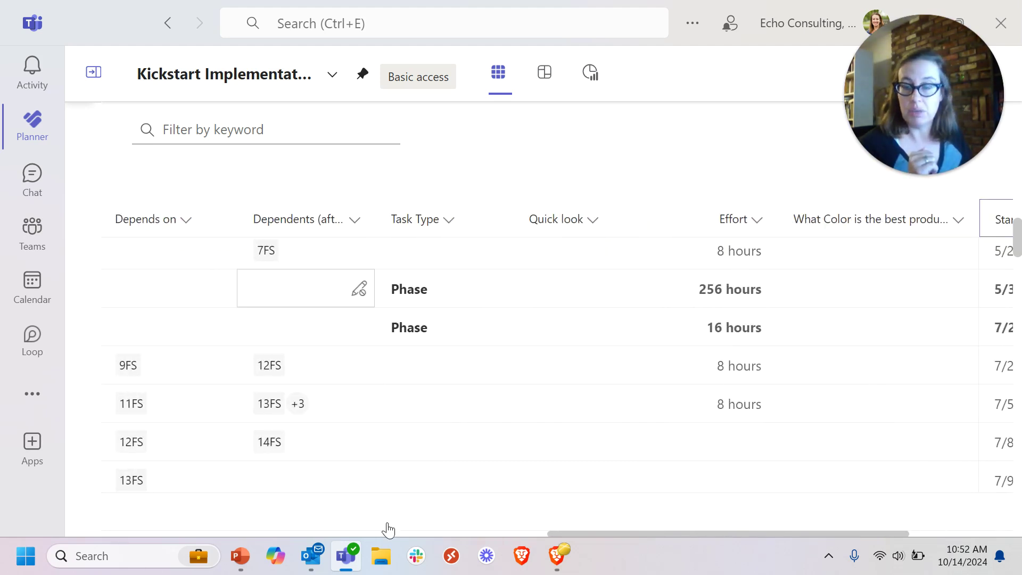
drag(624, 535, 710, 531)
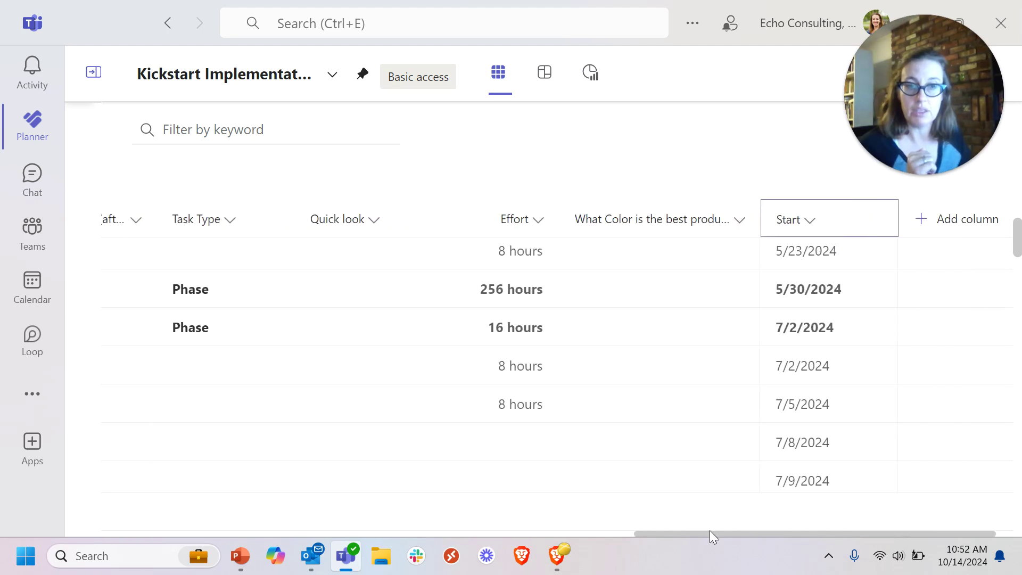
drag(835, 213, 487, 216)
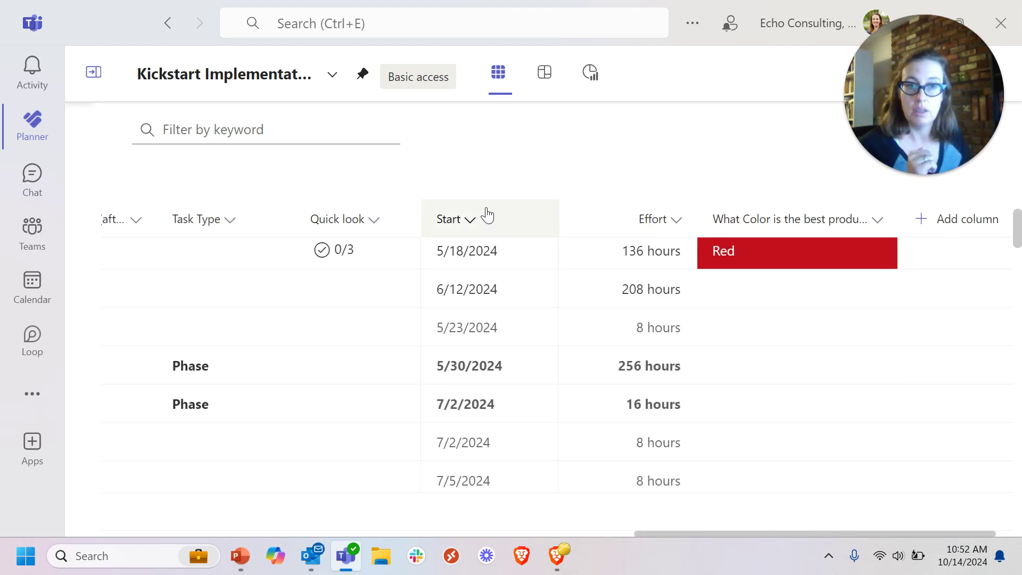
drag(675, 536, 534, 537)
drag(803, 229, 439, 527)
drag(849, 213, 393, 229)
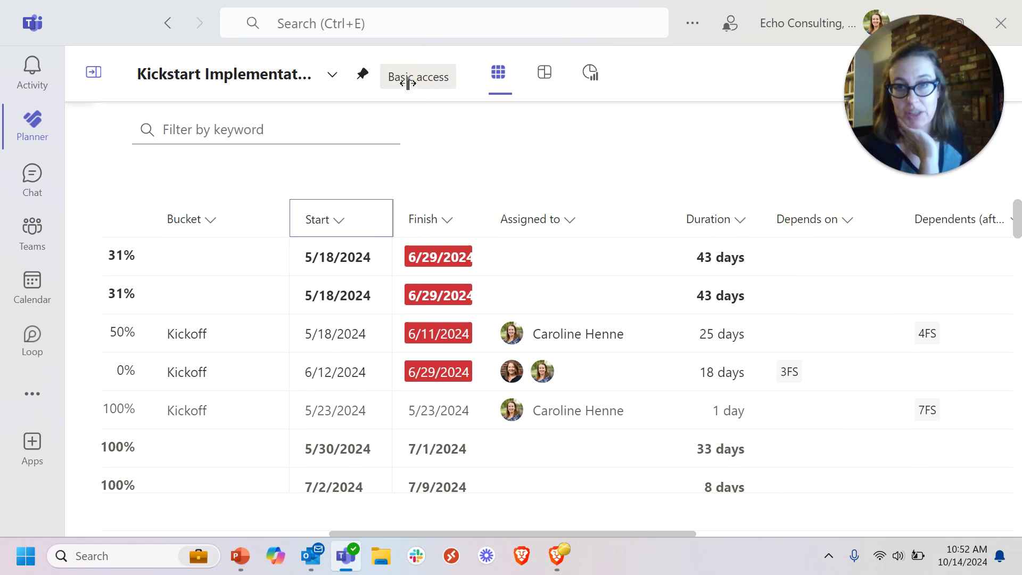
mouse_move(393, 84)
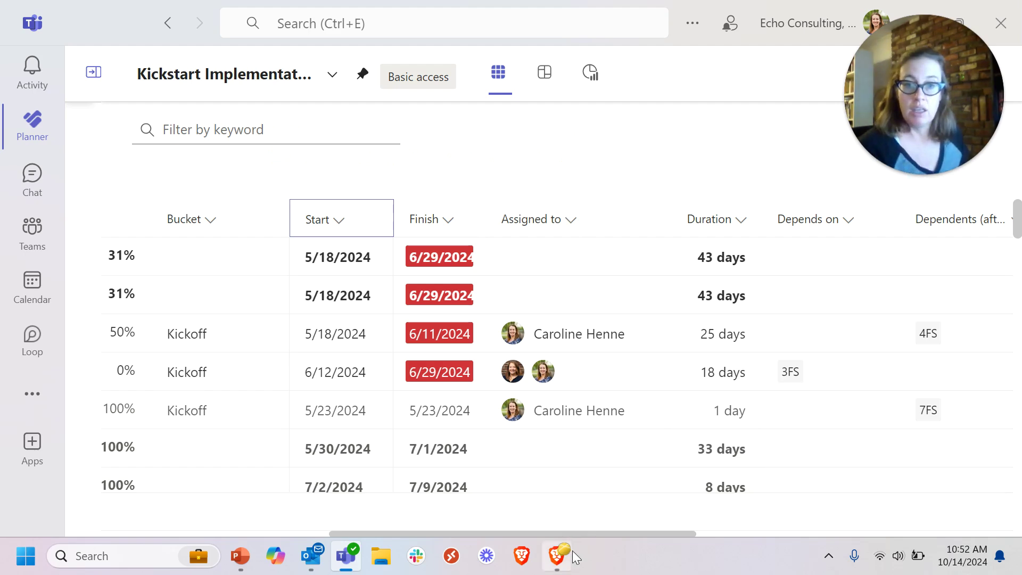
drag(583, 533, 894, 572)
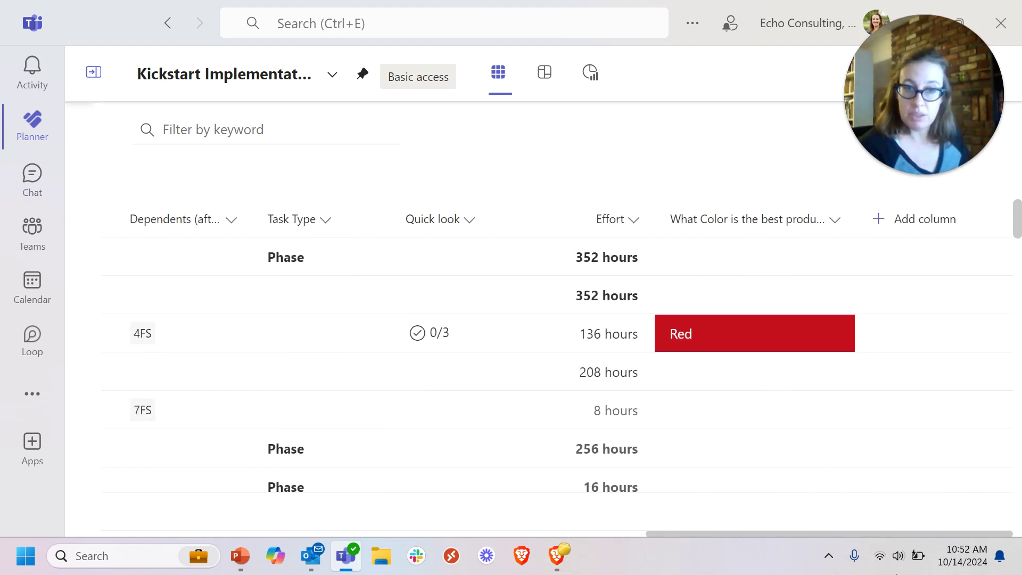
drag(828, 533, 239, 530)
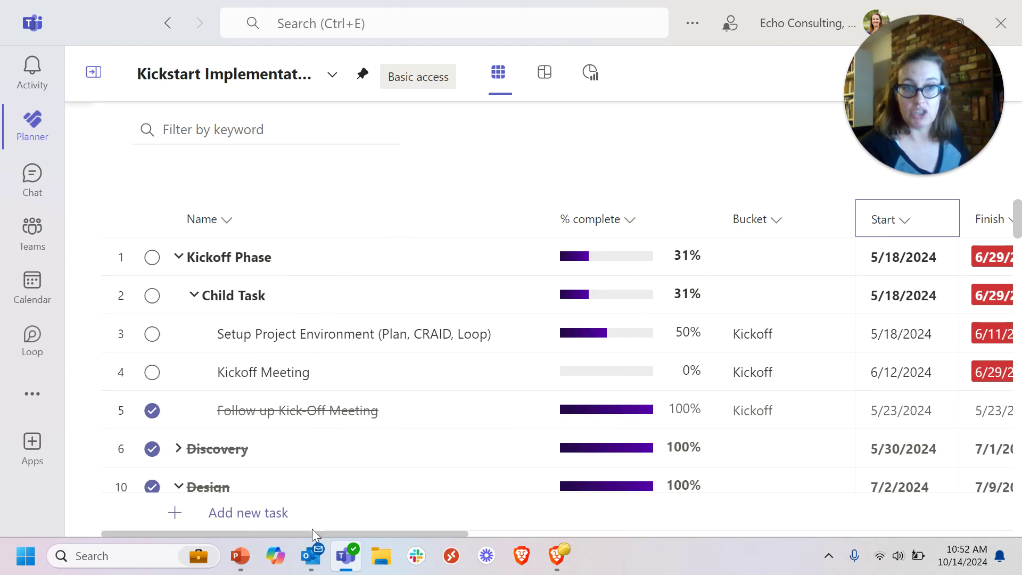
drag(314, 531, 929, 558)
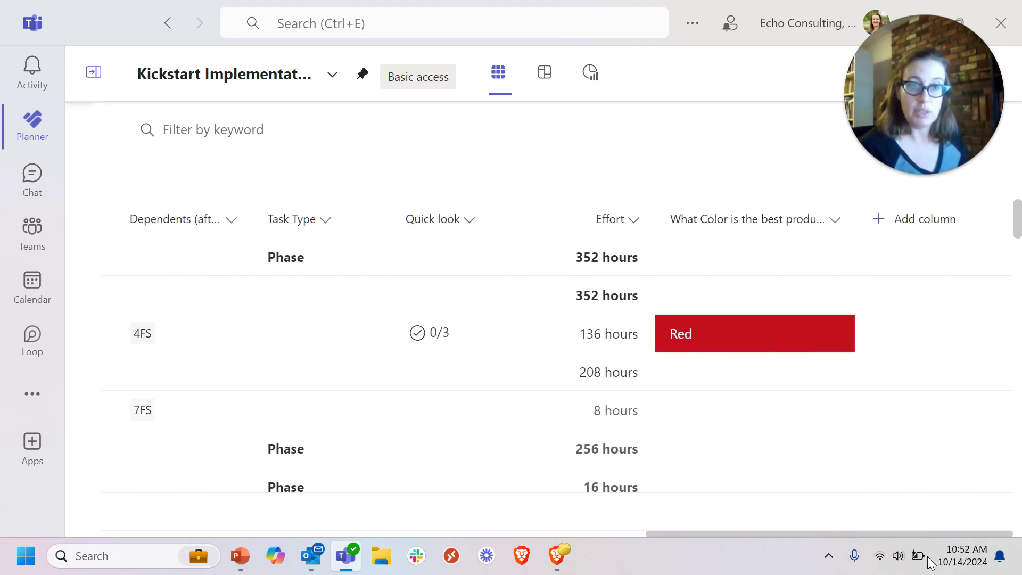
- Recheck the addable columns list, then expand the Planner navigation showing the pinned plans
click(878, 220)
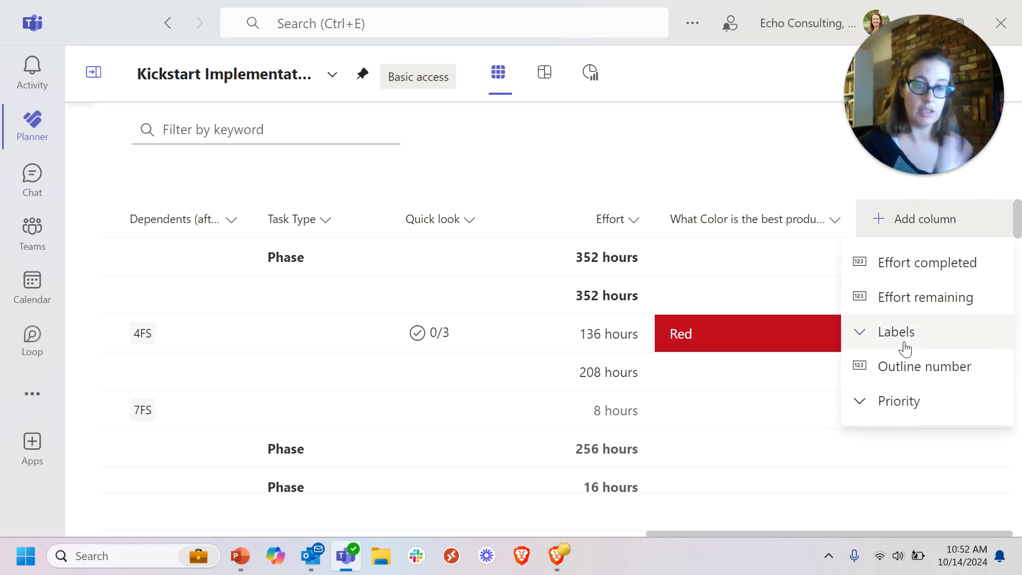
click(590, 162)
drag(685, 535, 34, 520)
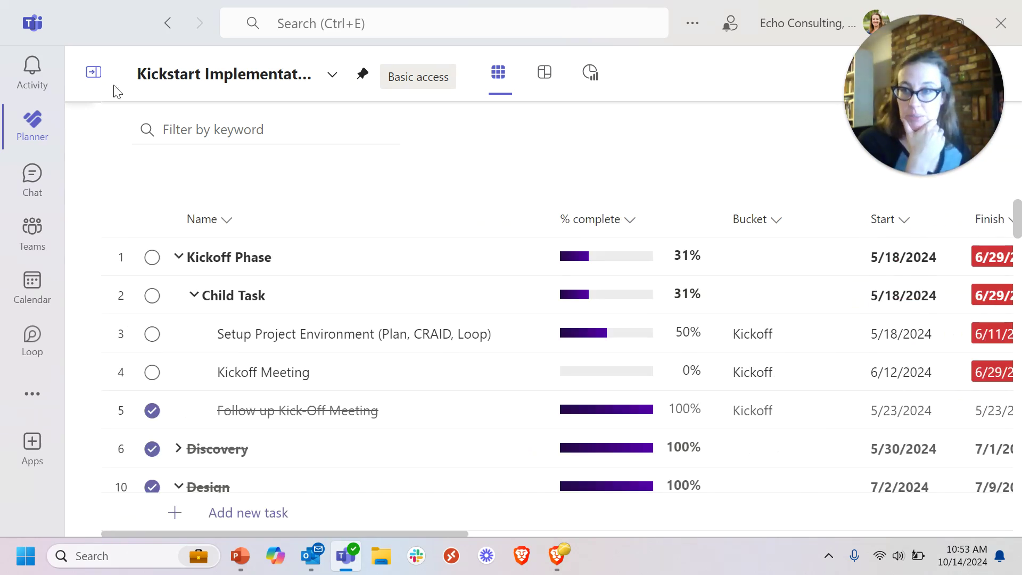
click(94, 74)
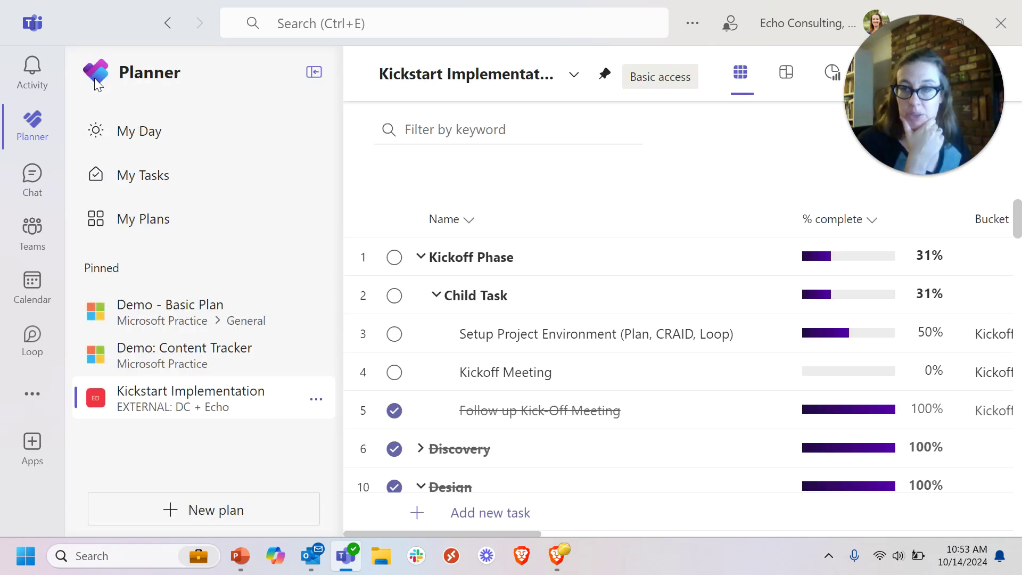
click(191, 367)
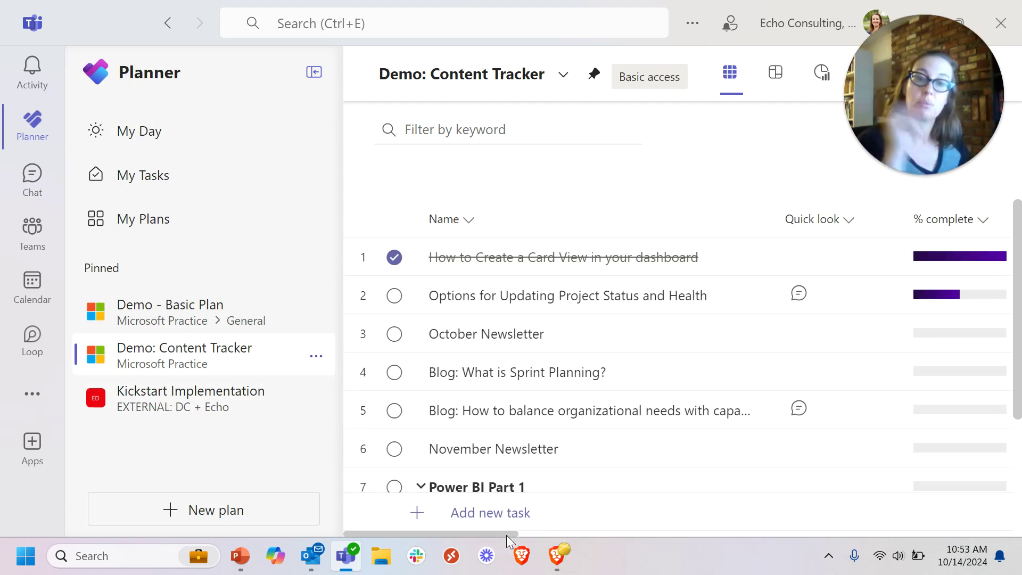
drag(506, 535, 565, 537)
click(314, 78)
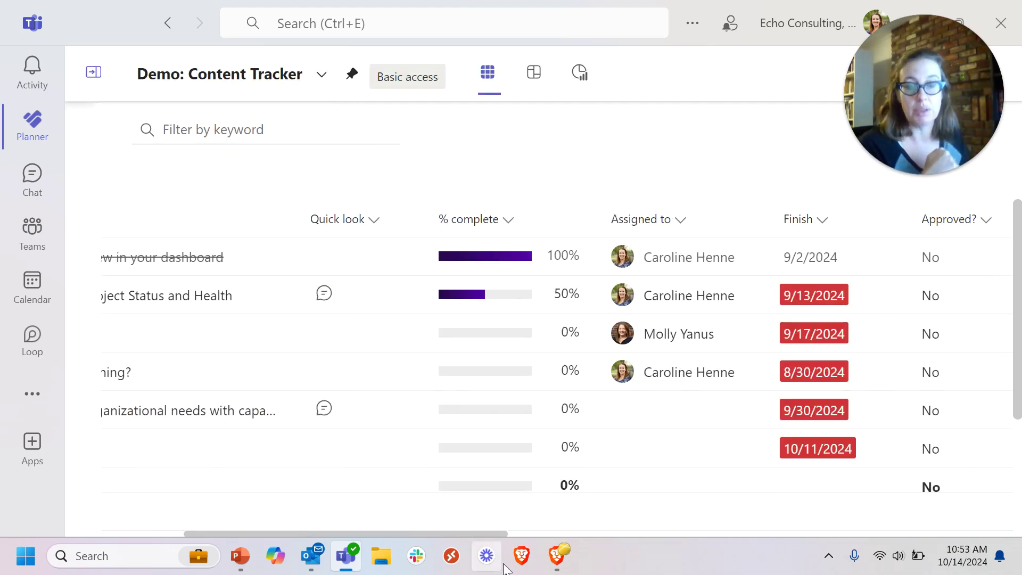
drag(490, 535, 308, 532)
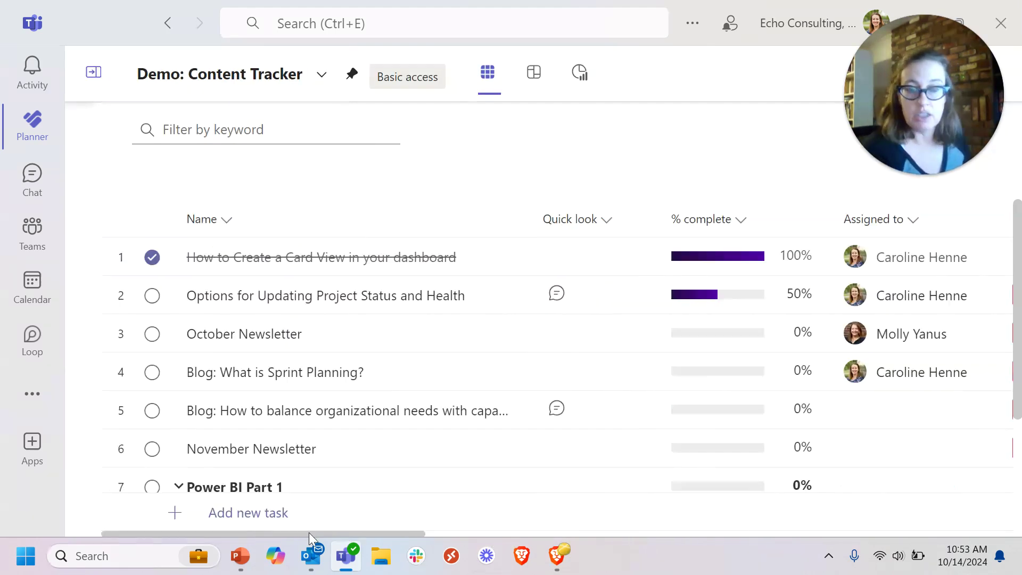
scroll(313, 349, down, 2)
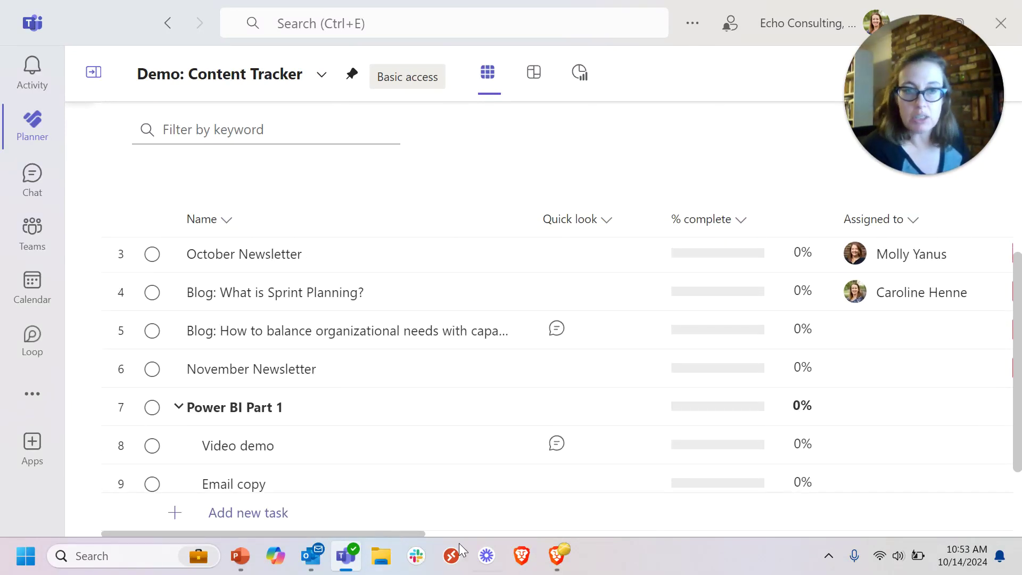
drag(410, 534, 745, 544)
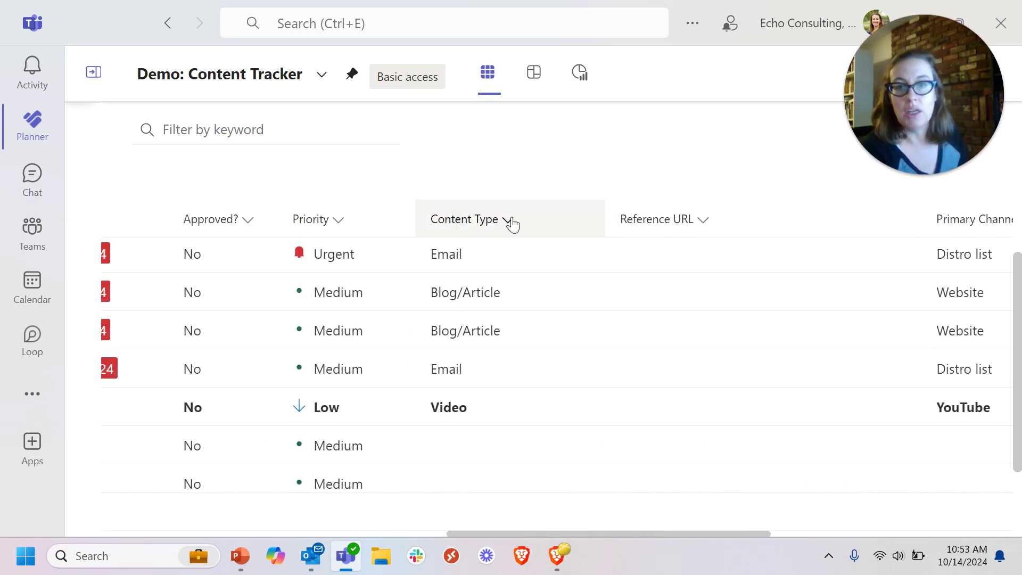
click(513, 221)
key(Escape)
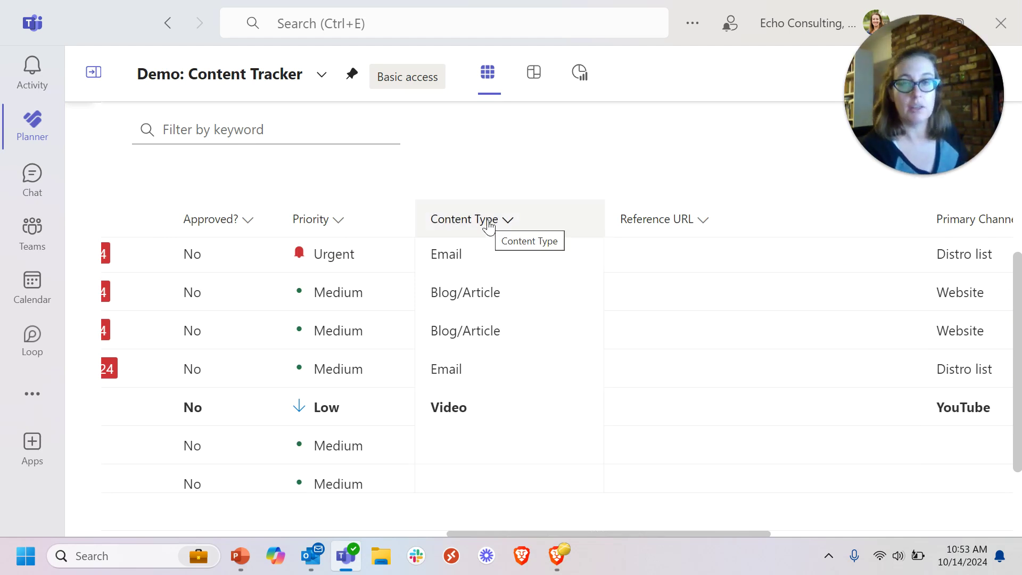
scroll(819, 385, up, 3)
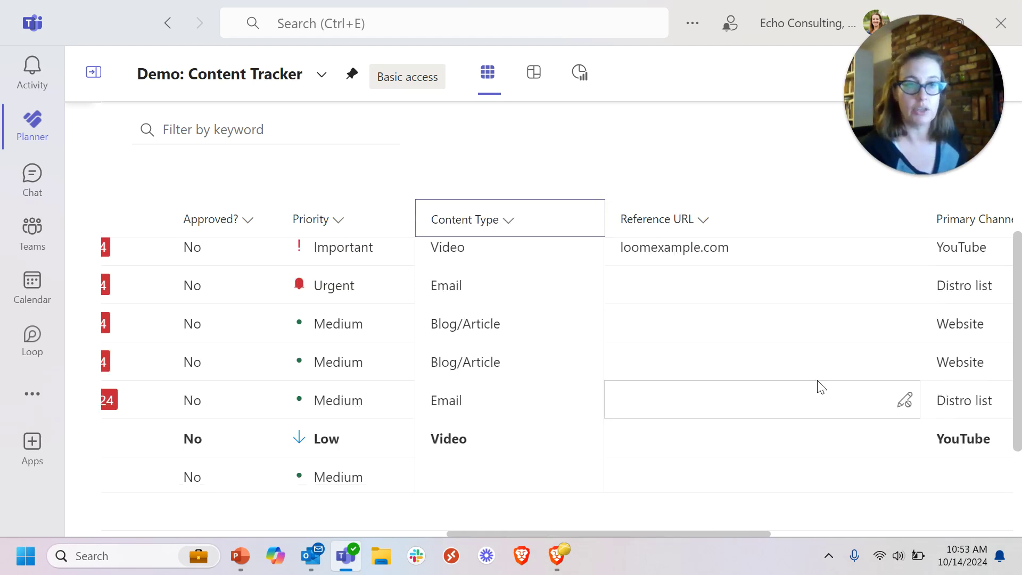
scroll(741, 536, right, 5)
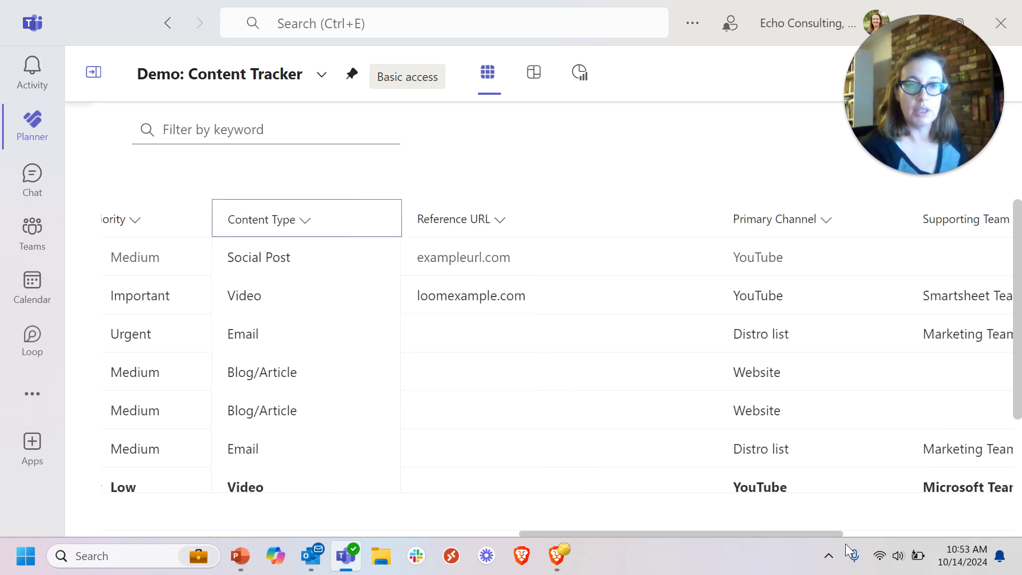
- Hide the Primary Channel column from the task grid
click(729, 223)
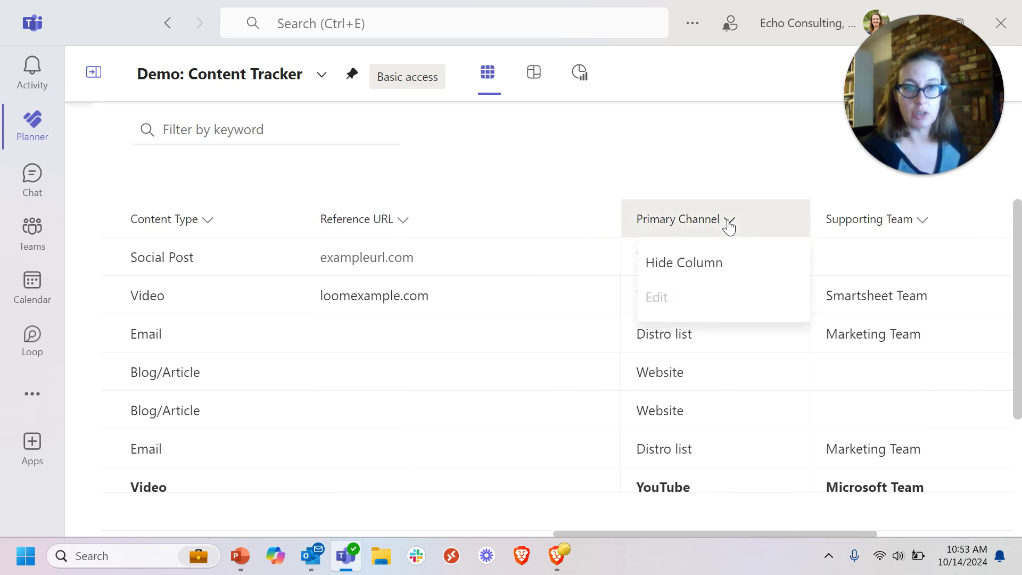
click(712, 270)
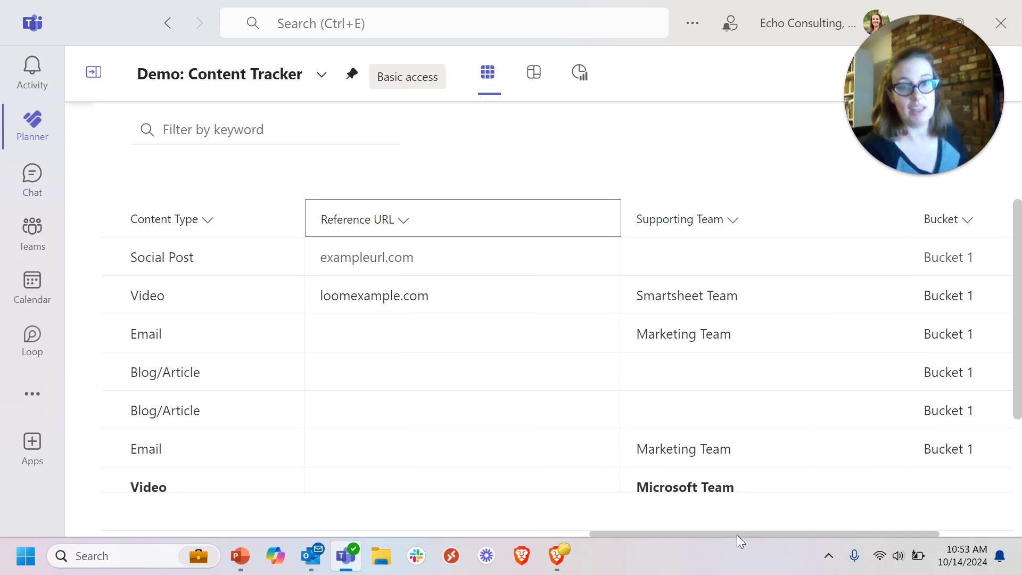
drag(737, 534, 810, 535)
- Add the Primary Channel column back so it appears after Bucket, then scroll left
click(893, 230)
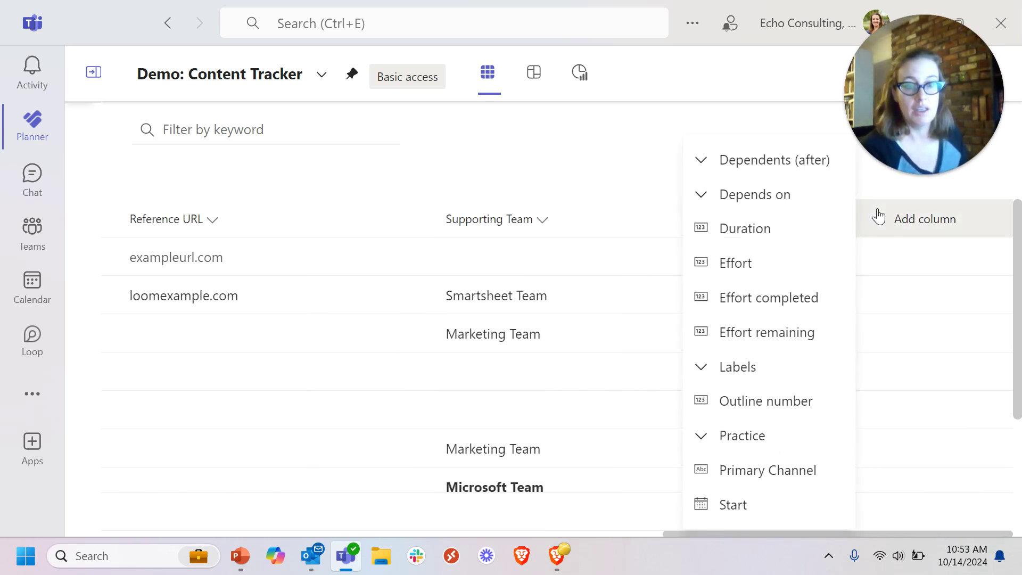
click(783, 472)
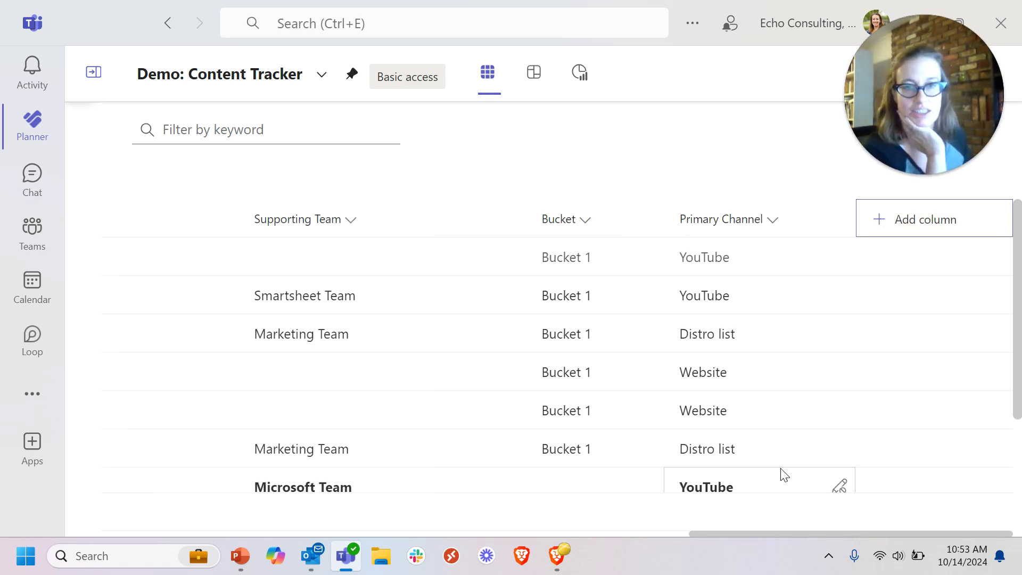
drag(749, 224, 520, 216)
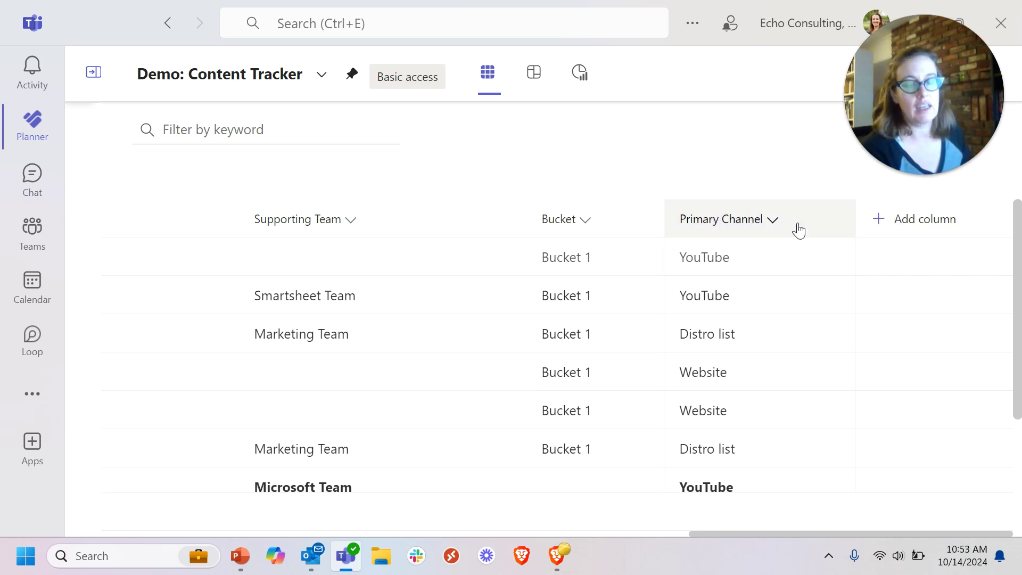
drag(759, 535, 803, 258)
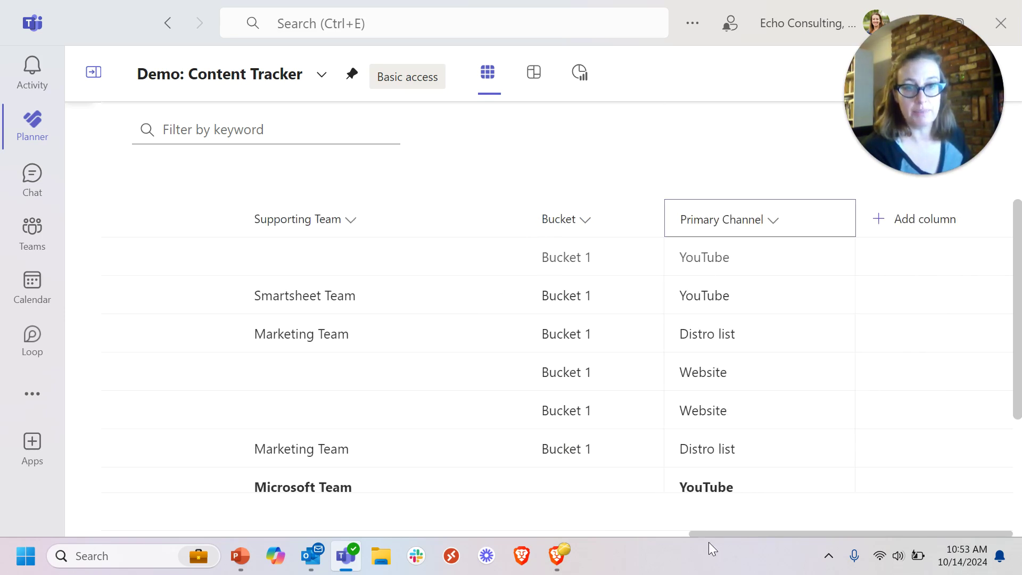
drag(723, 531, 63, 479)
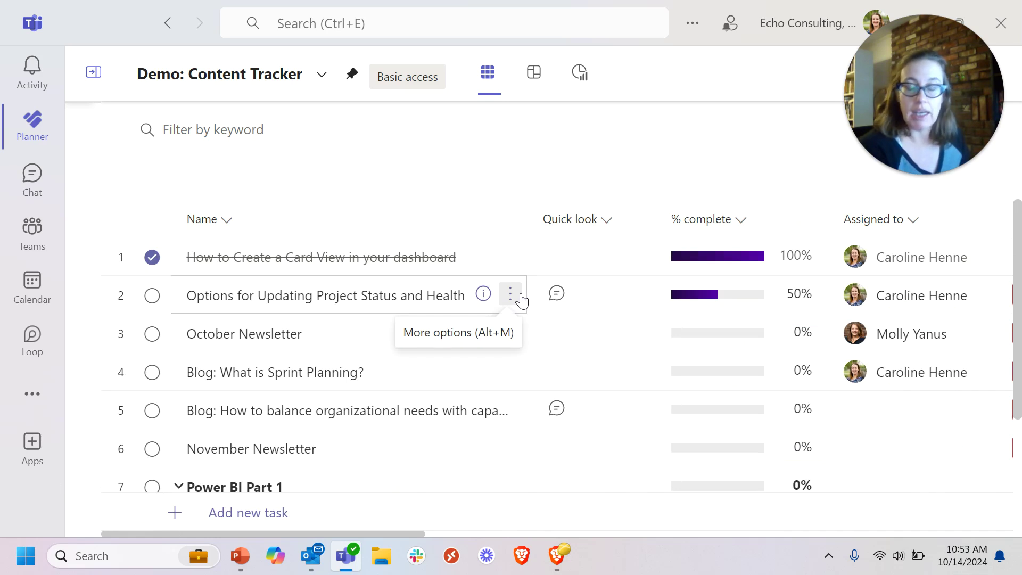
- Open the details of the Options for Updating Project Status and Health task
click(511, 296)
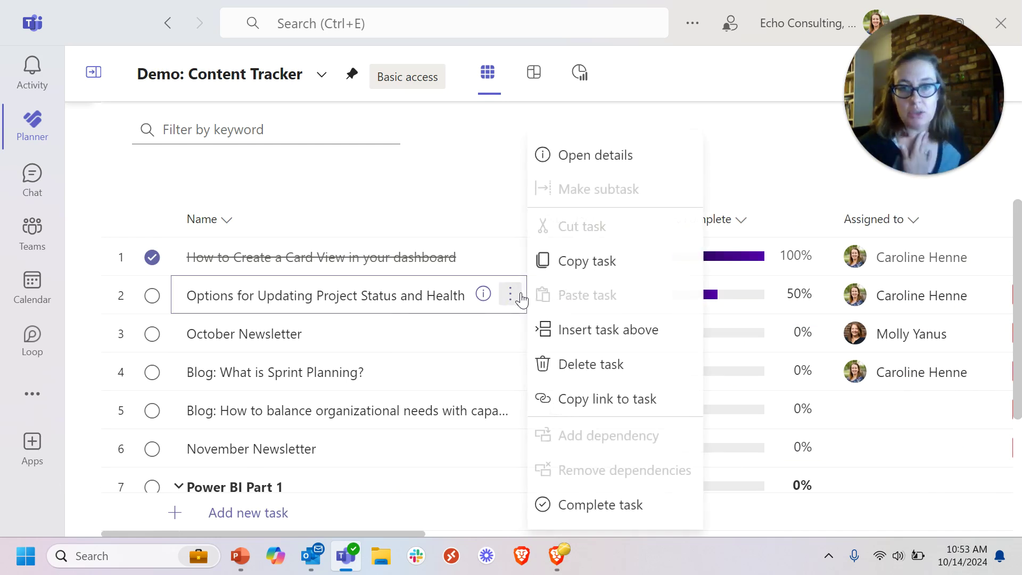
key(Return)
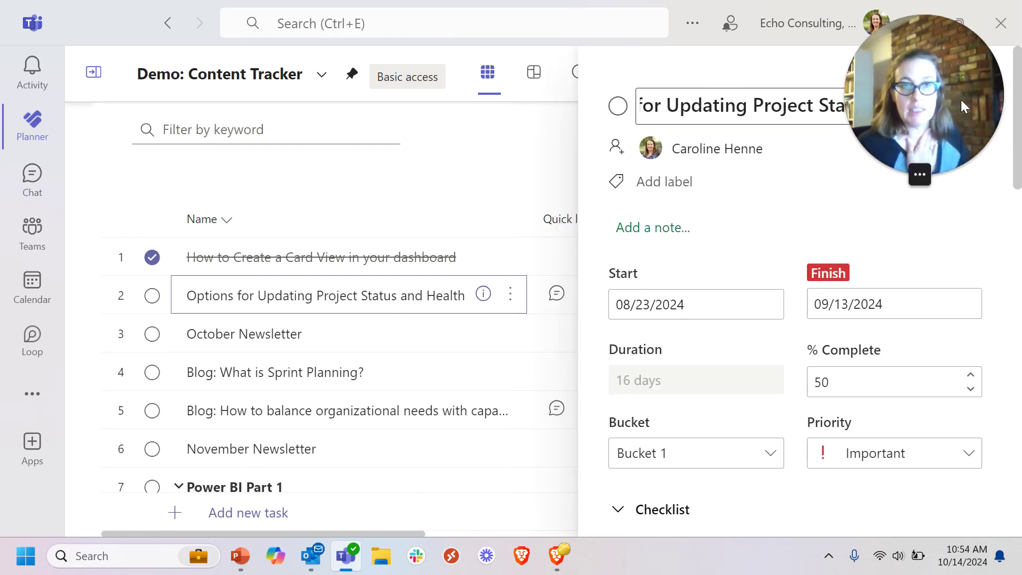
drag(960, 100, 97, 44)
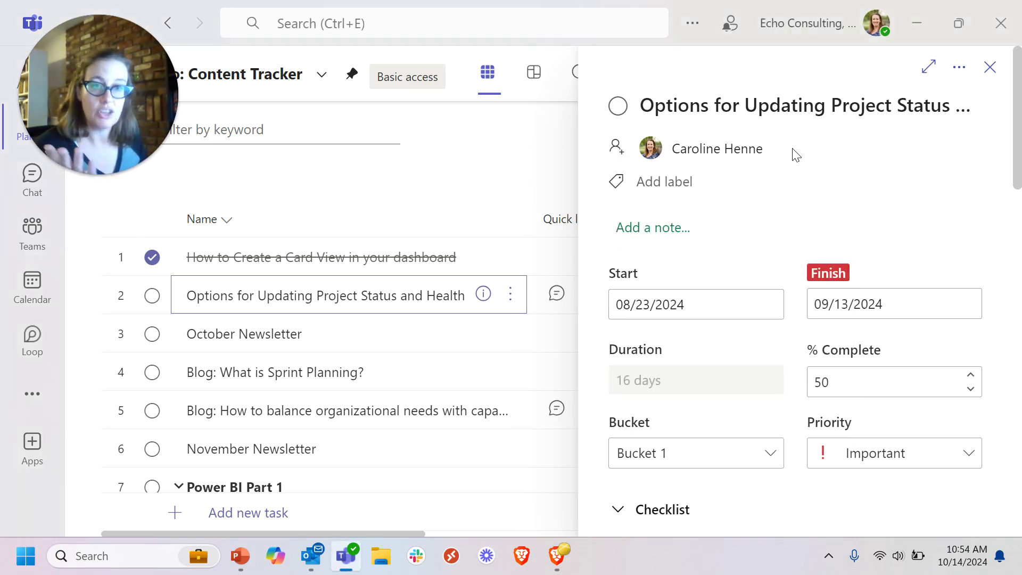
- Apply the Blue label to the task
click(727, 169)
click(858, 164)
click(718, 148)
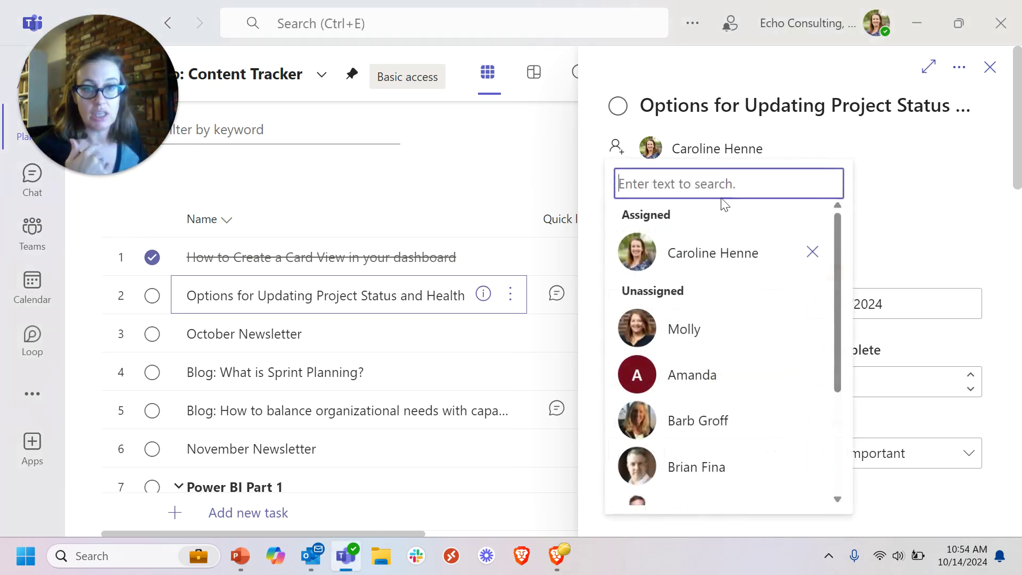
click(949, 193)
click(671, 183)
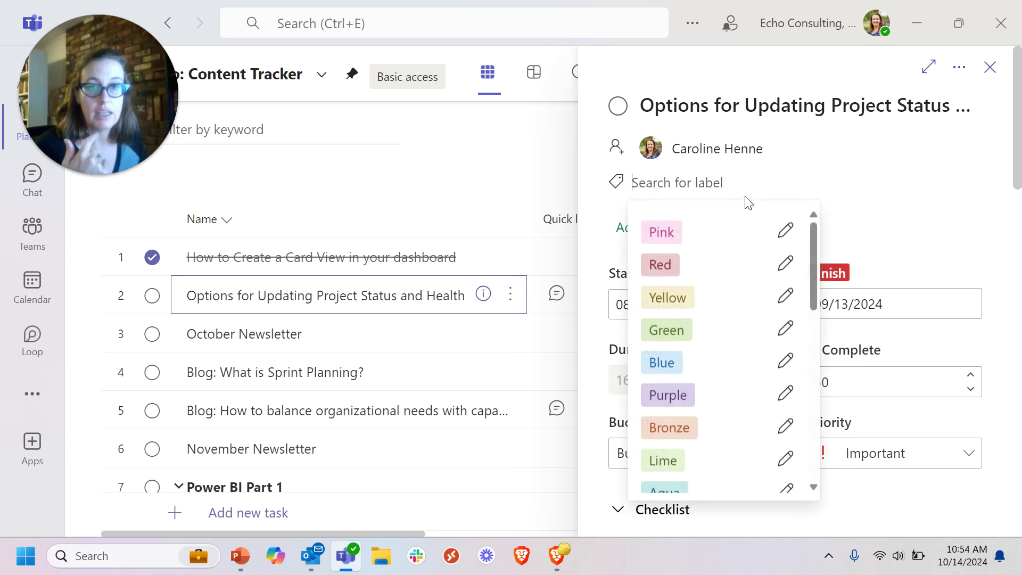
click(662, 363)
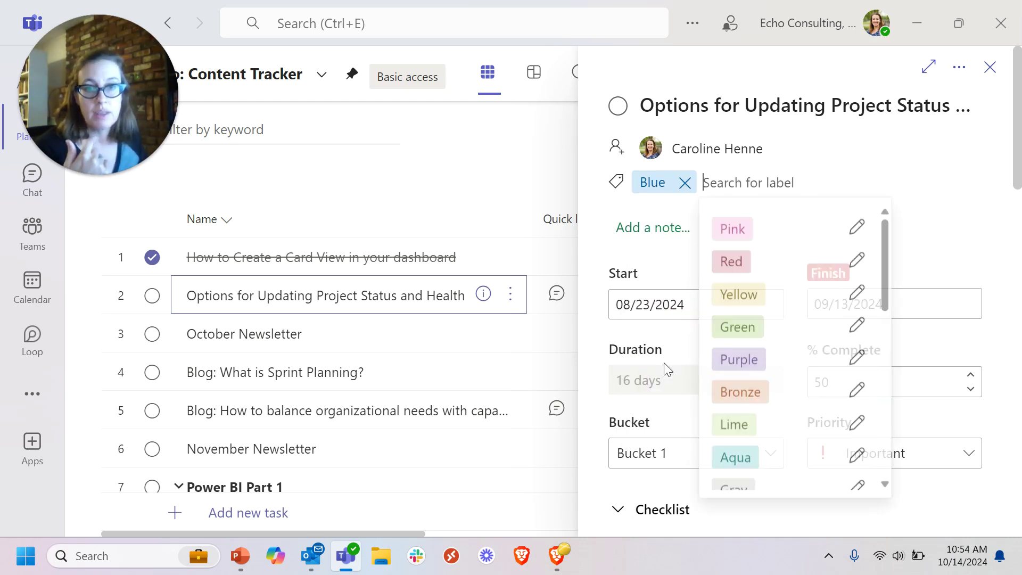
- Rename the Pink label to Custom and apply it to the task
click(857, 230)
key(BackSpace)
key(BackSpace)
key(BackSpace)
key(BackSpace)
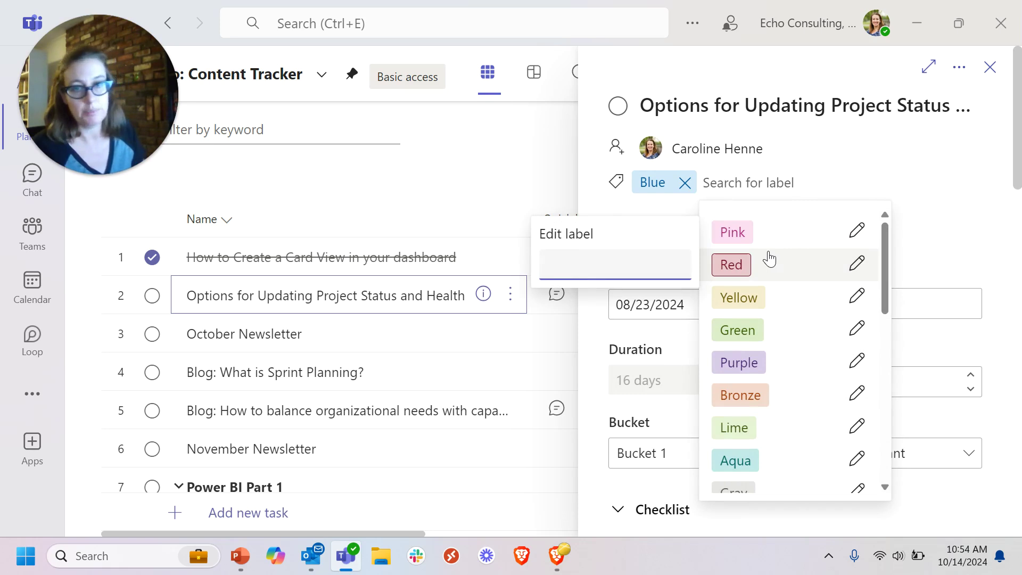
key(Return)
click(661, 232)
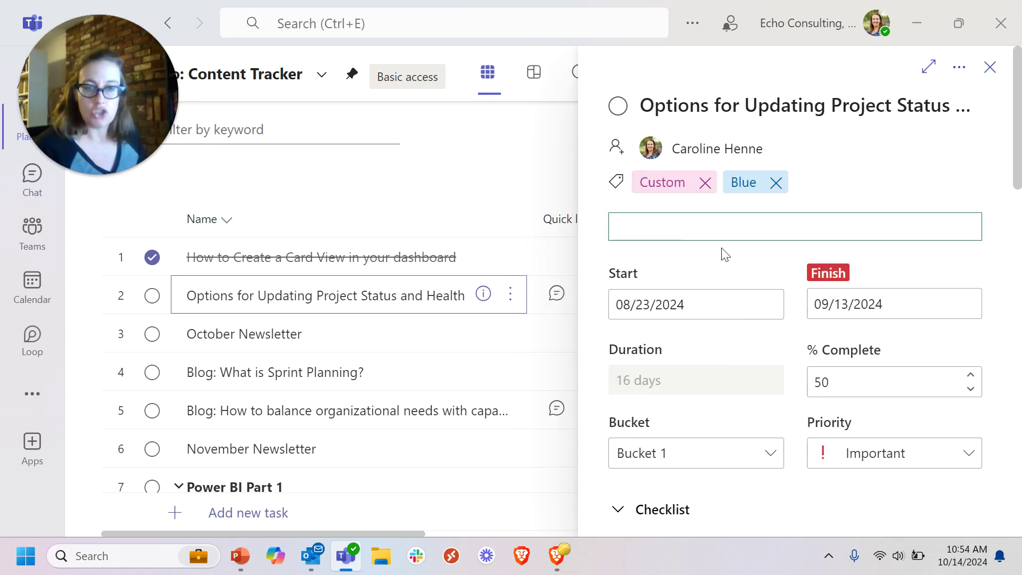
scroll(727, 320, down, 1)
scroll(830, 468, down, 3)
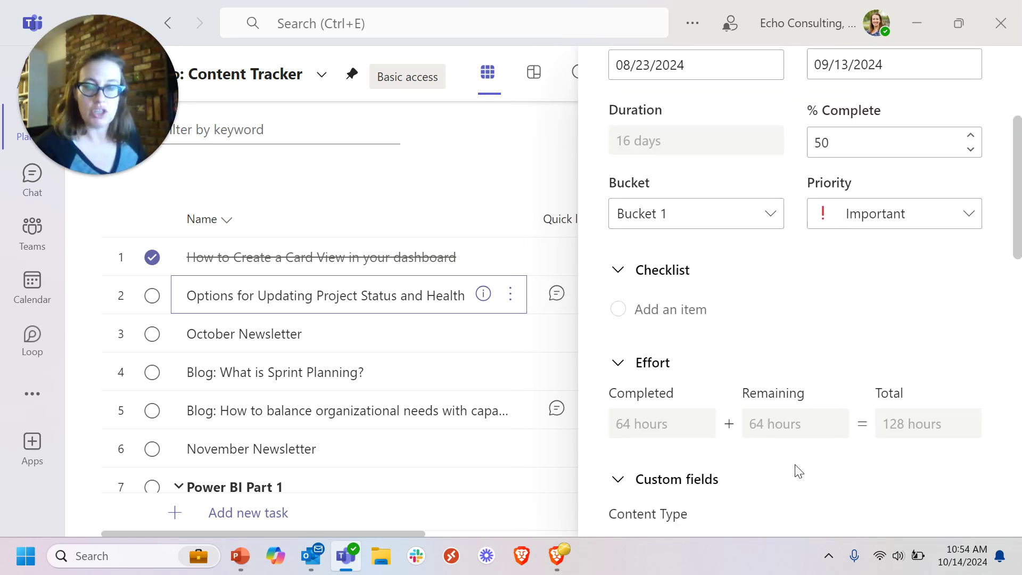
click(766, 216)
click(838, 300)
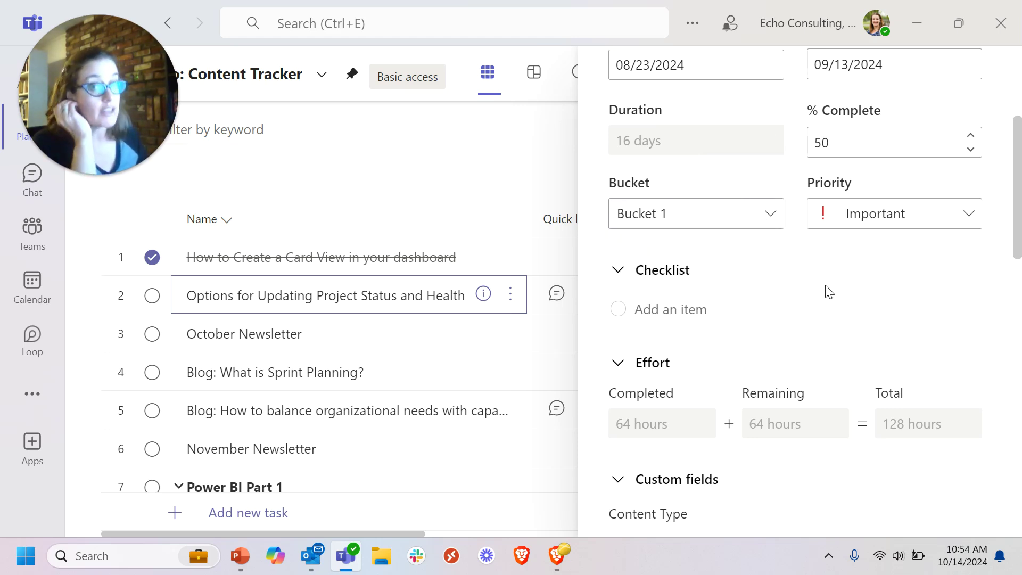
scroll(823, 290, down, 2)
scroll(889, 320, down, 3)
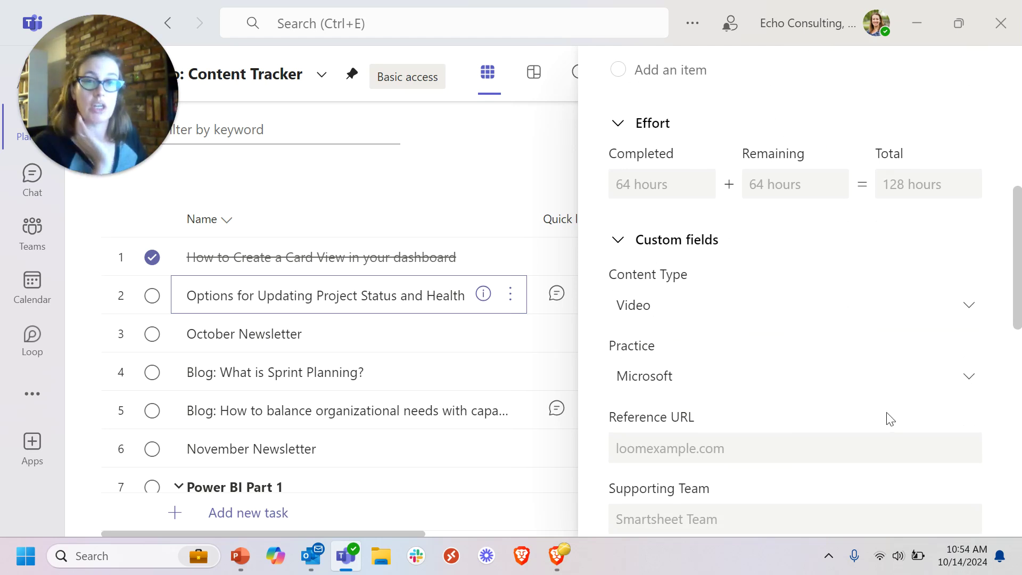
scroll(665, 278, up, 3)
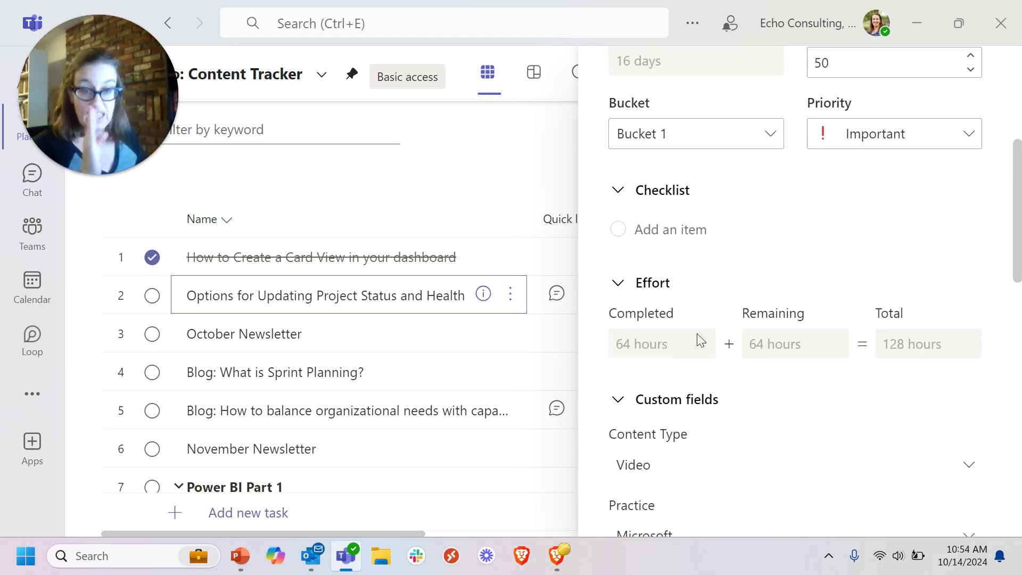
scroll(764, 380, down, 3)
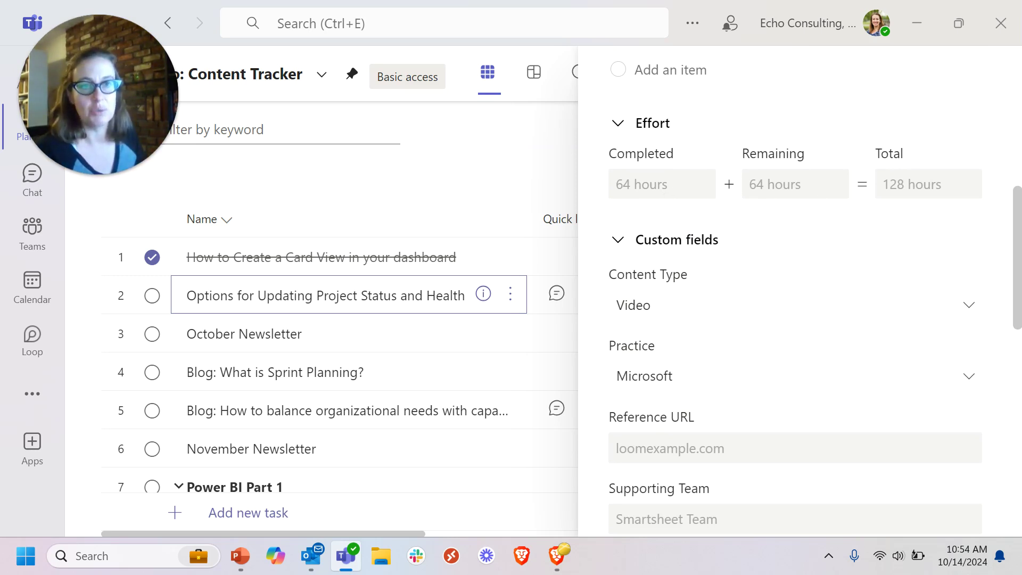
scroll(773, 287, down, 2)
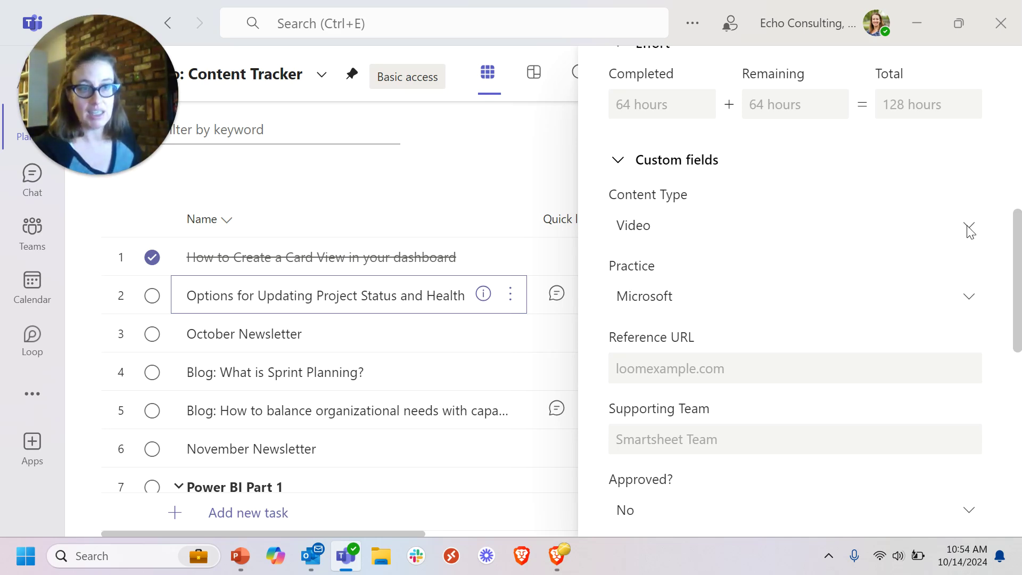
scroll(676, 298, down, 2)
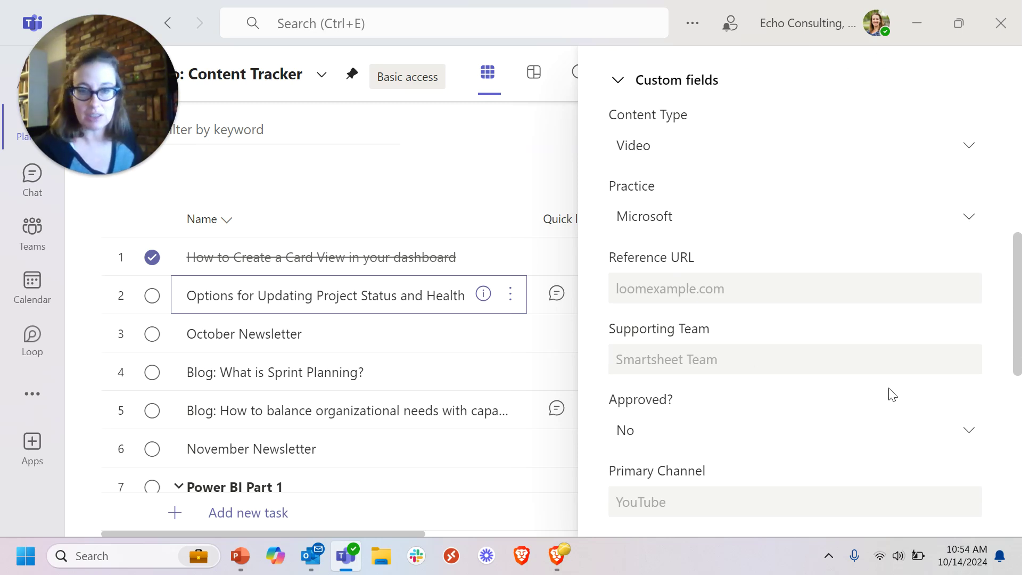
scroll(892, 394, down, 6)
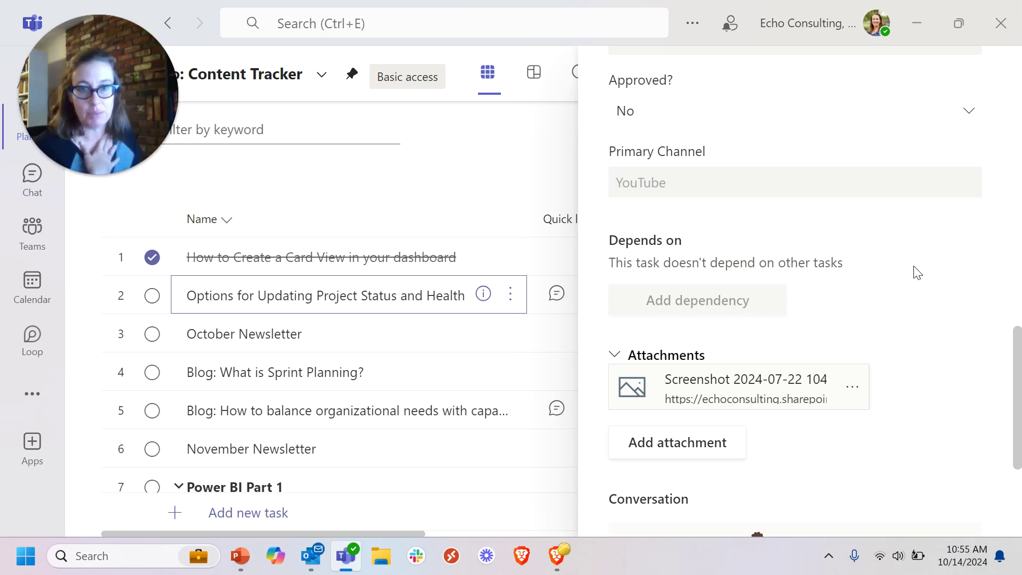
scroll(918, 273, down, 4)
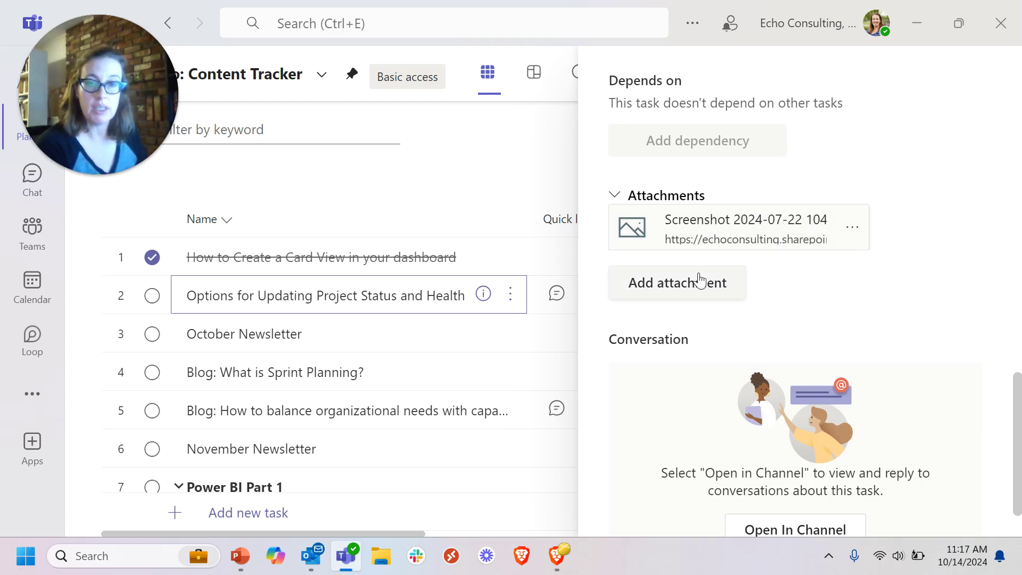
click(853, 229)
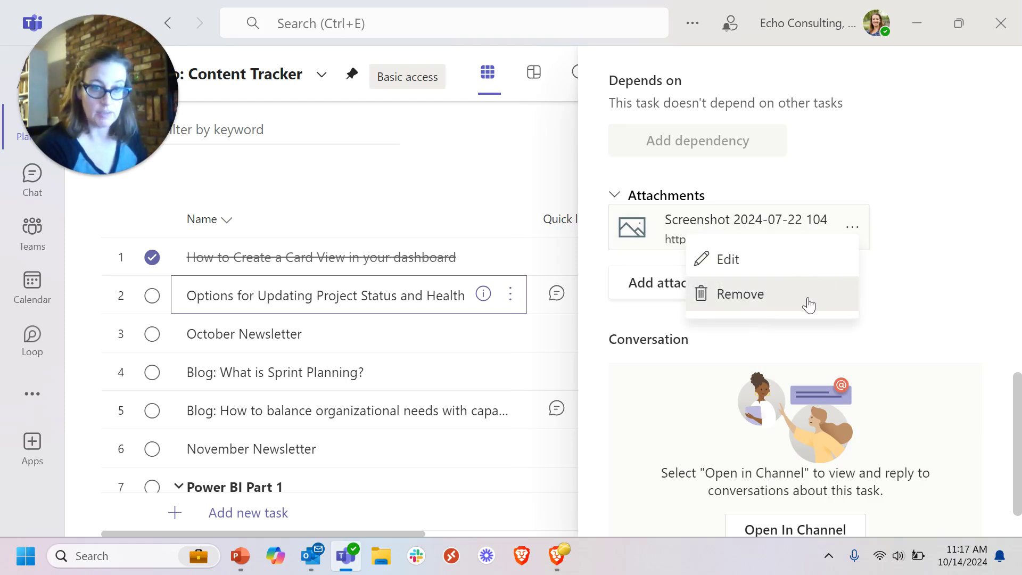
click(969, 299)
scroll(1001, 294, down, 2)
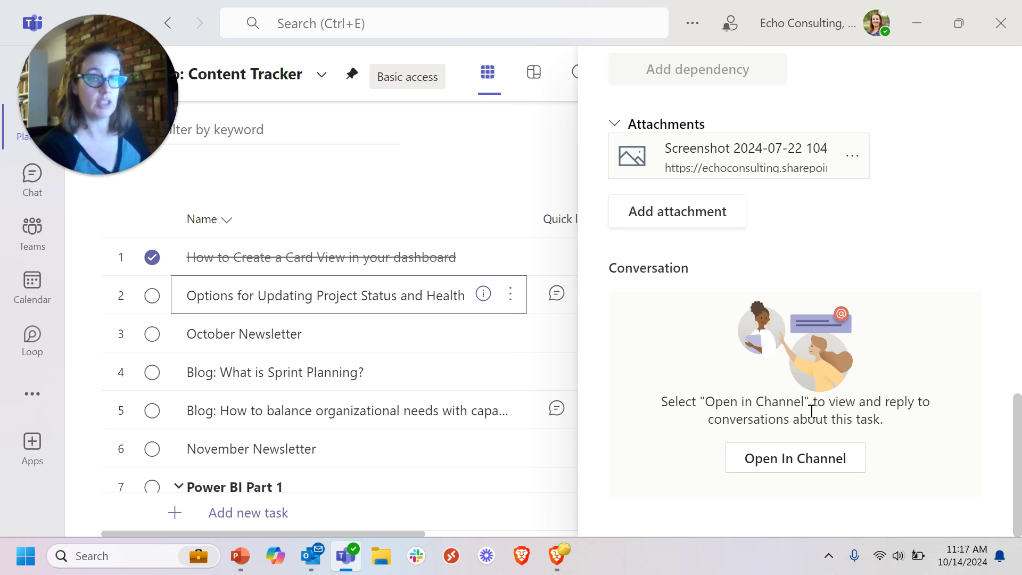
- Show Demo: Content Tracker as a General channel tab with the task's details still open
click(787, 461)
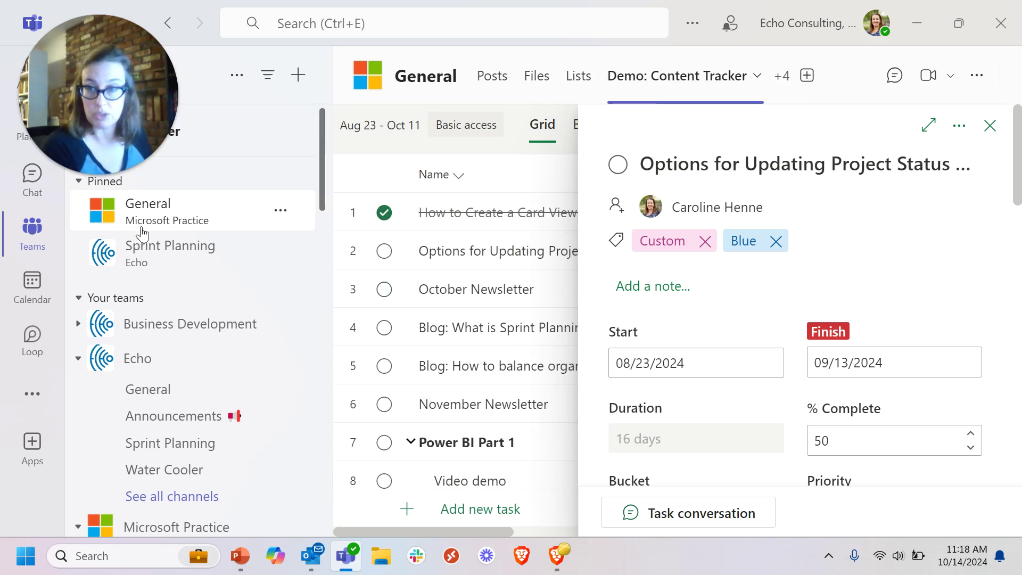
mouse_move(113, 169)
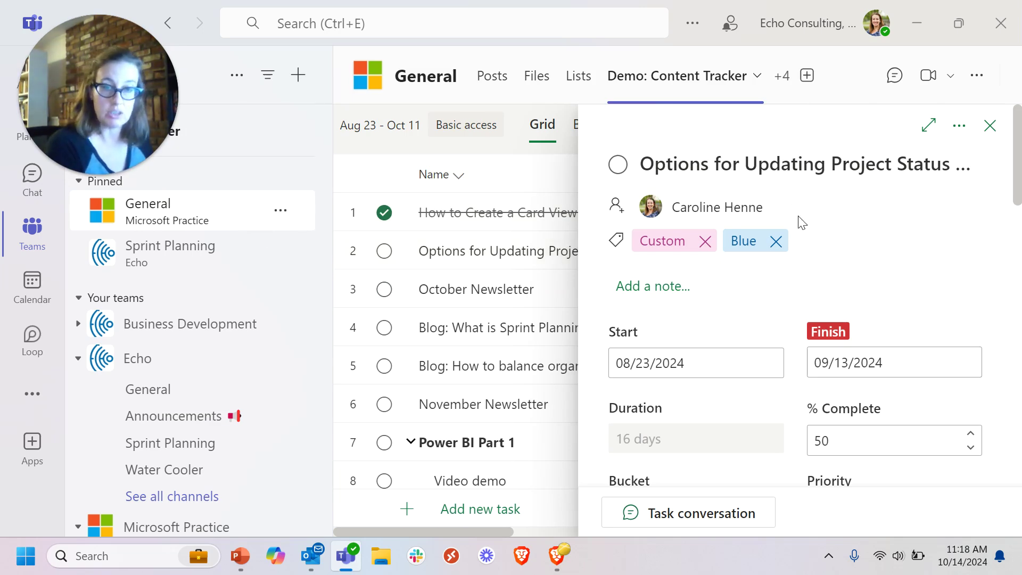
scroll(777, 259, down, 10)
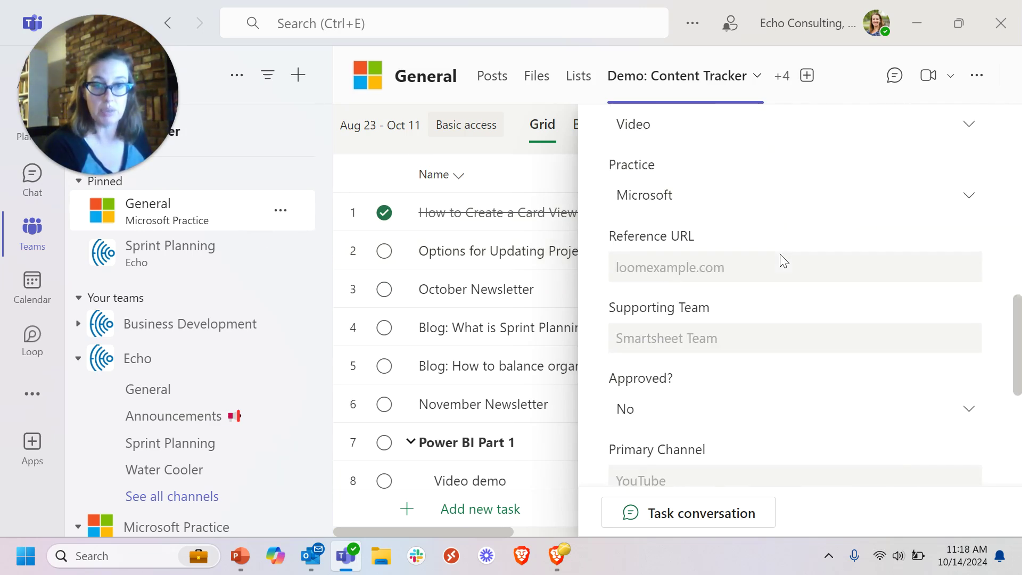
scroll(781, 261, down, 5)
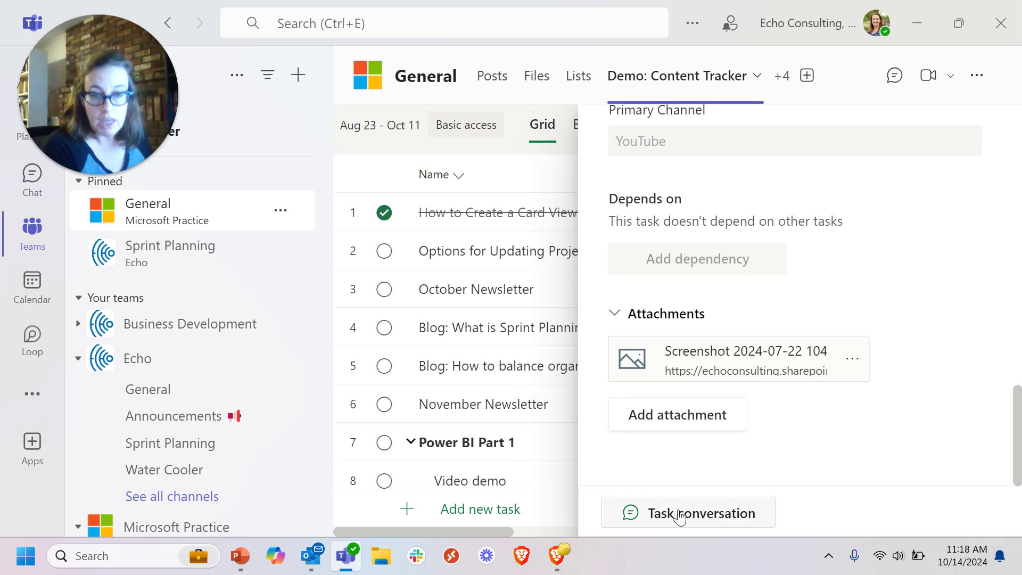
click(654, 514)
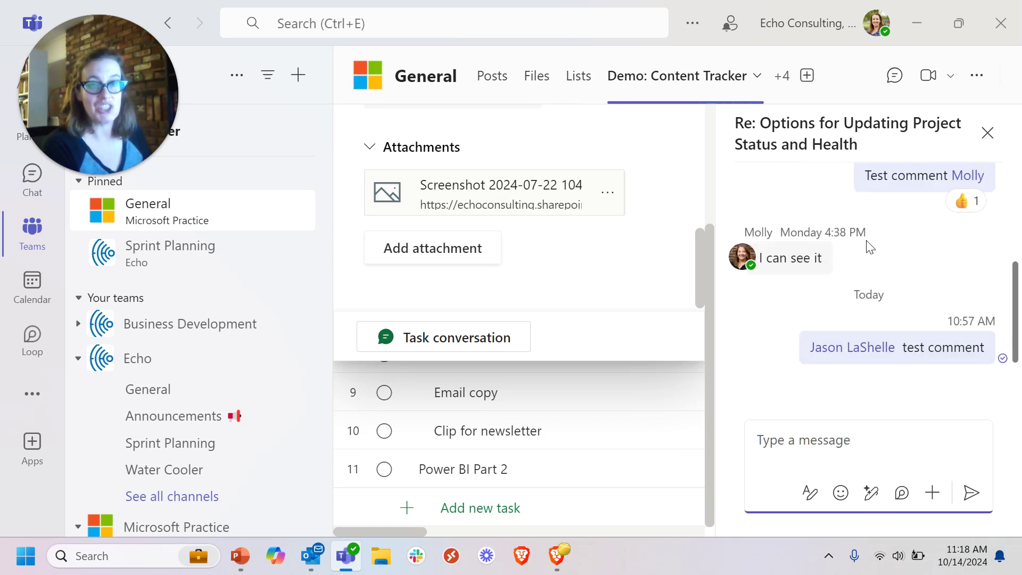
scroll(870, 234, up, 3)
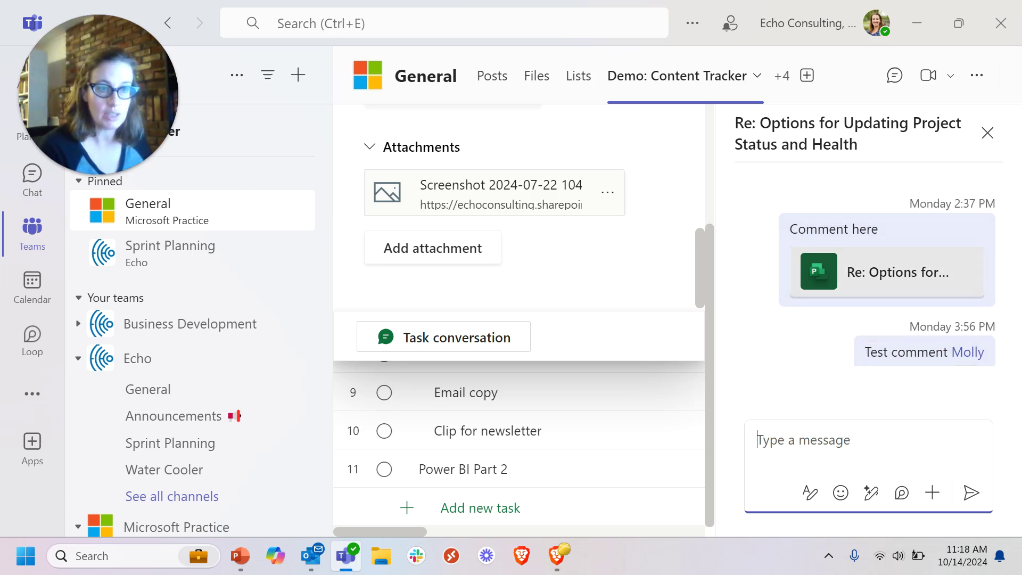
scroll(905, 266, down, 3)
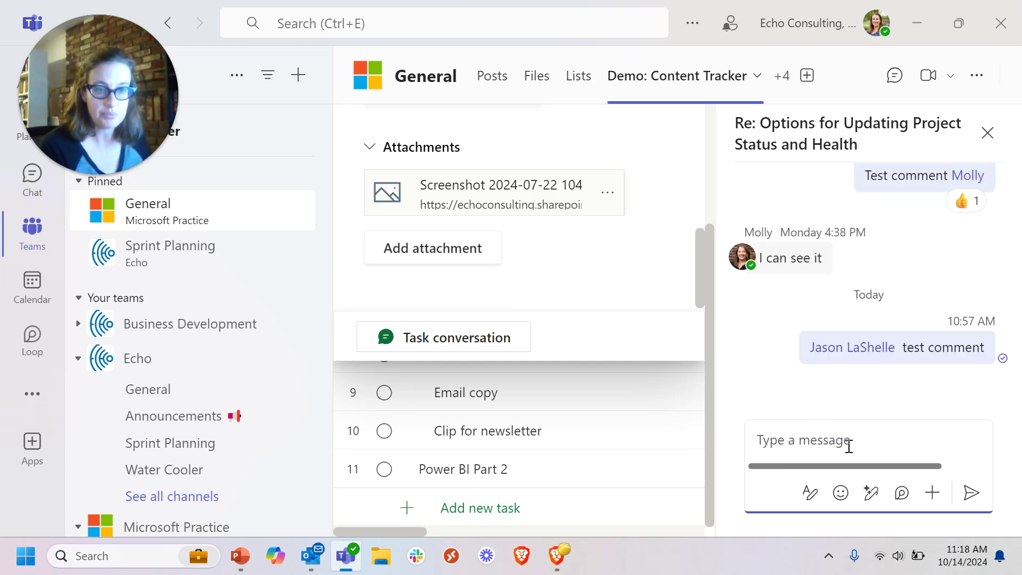
text(Another )
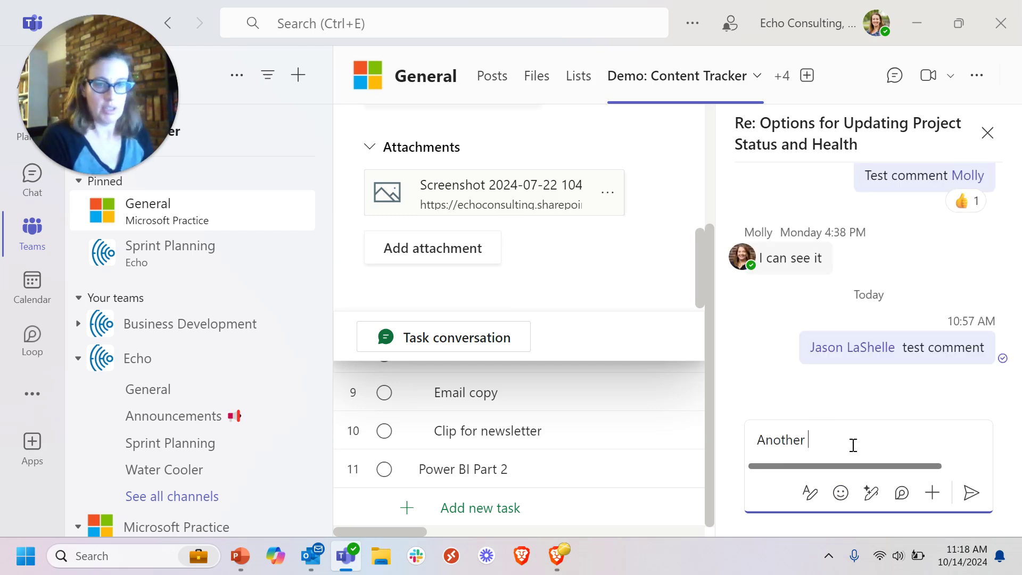
text(test comment @Mo)
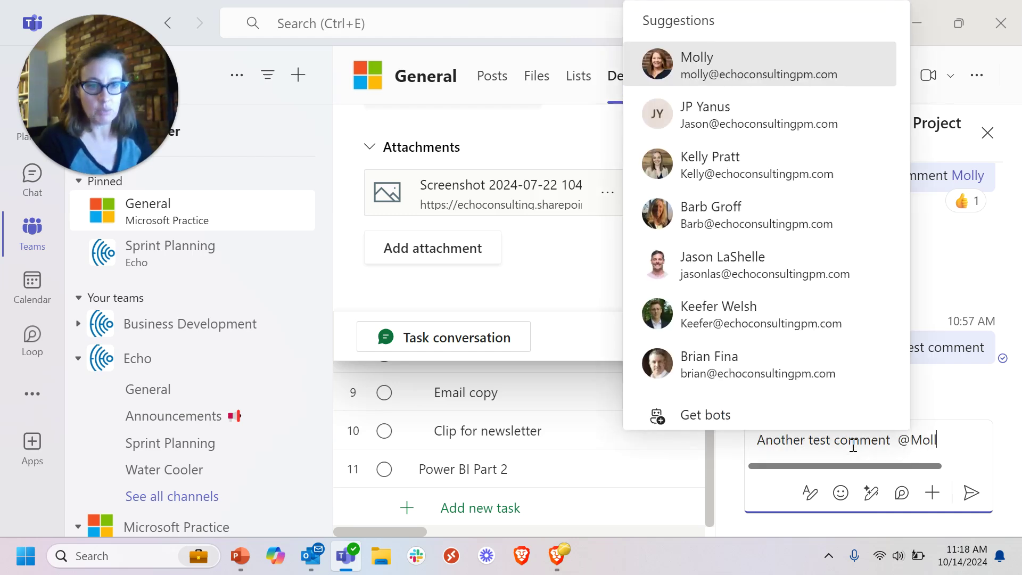
text(l)
key(Return)
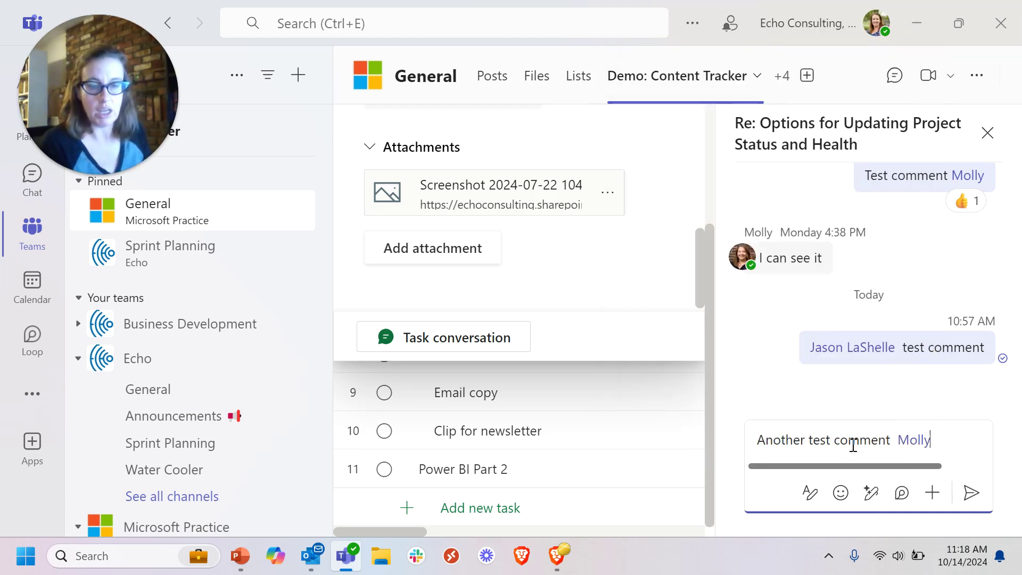
key(BackSpace)
click(971, 492)
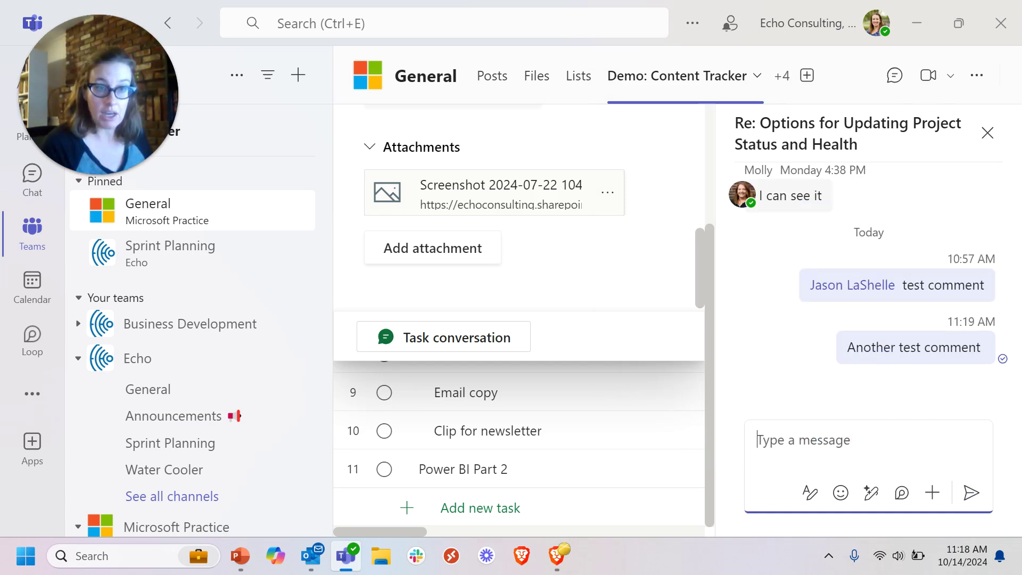
- Close the conversation panel and scroll through the new comment in the channel's Posts
click(987, 134)
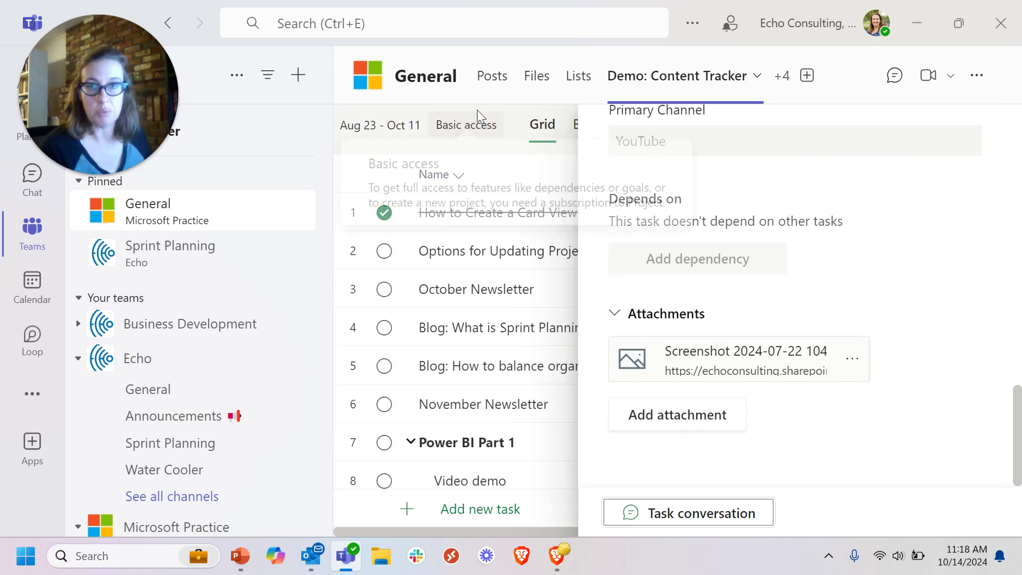
click(492, 88)
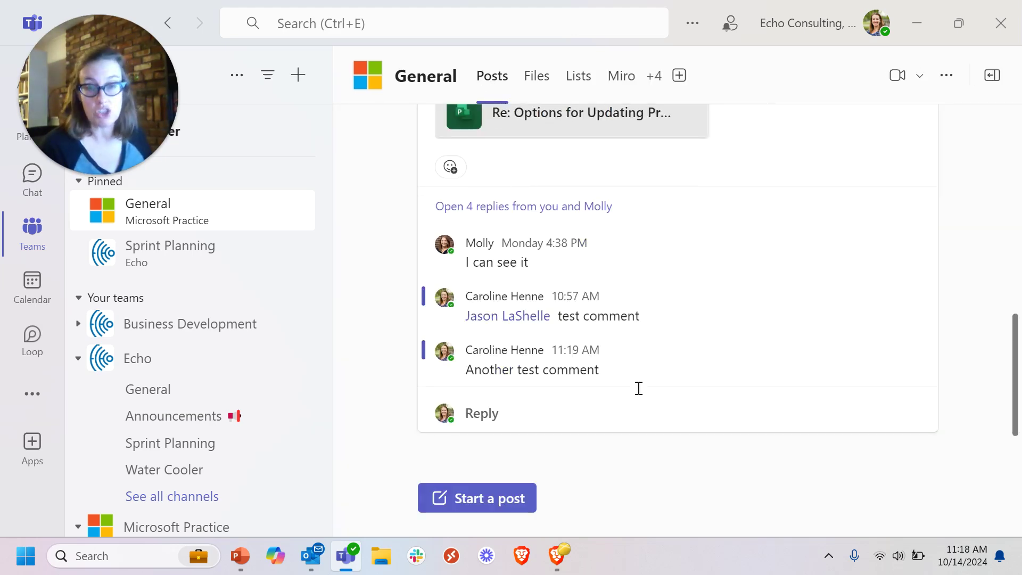
scroll(804, 412, up, 3)
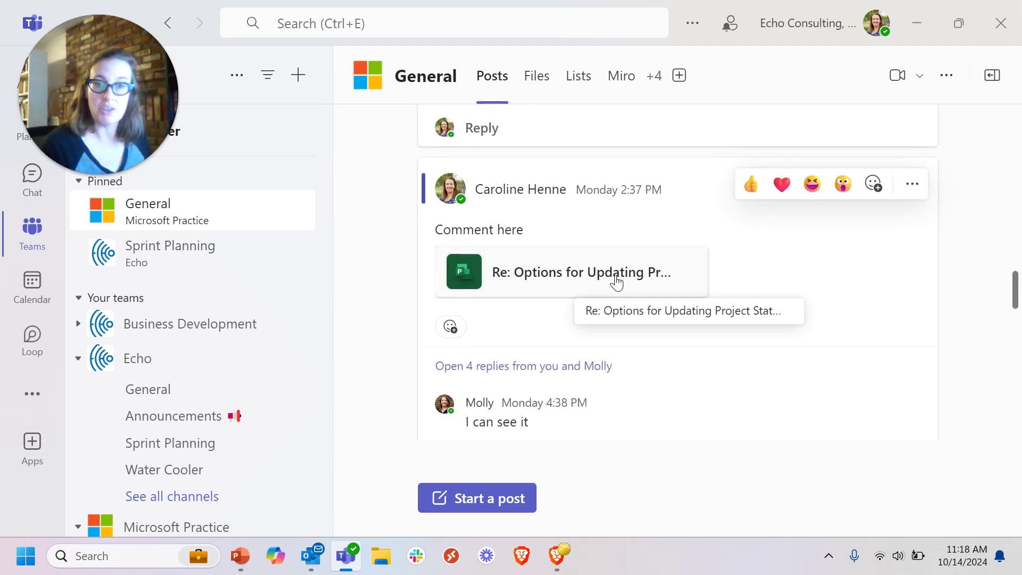
scroll(614, 298, down, 3)
scroll(601, 425, up, 2)
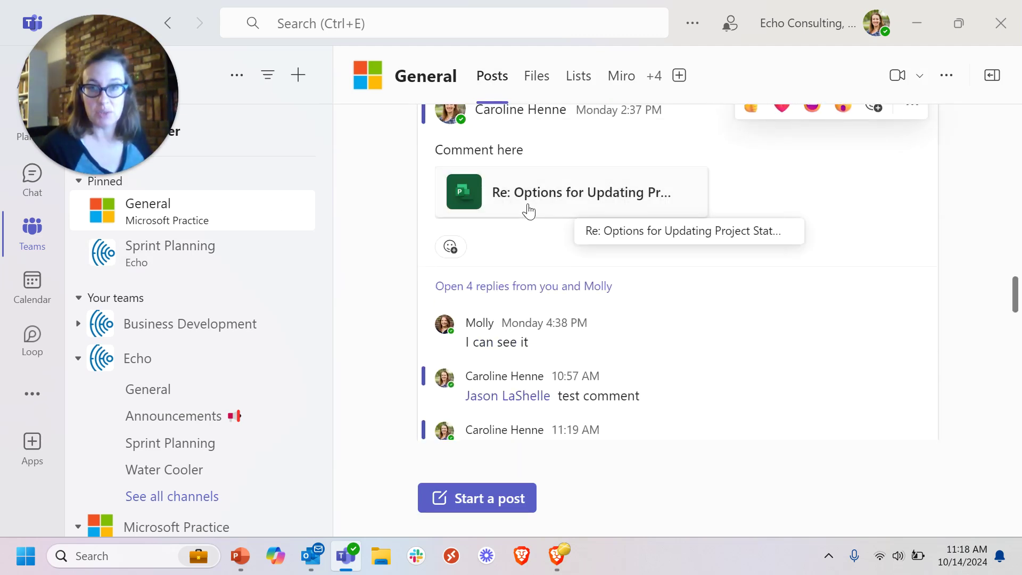
scroll(752, 412, down, 1)
scroll(752, 412, down, 1)
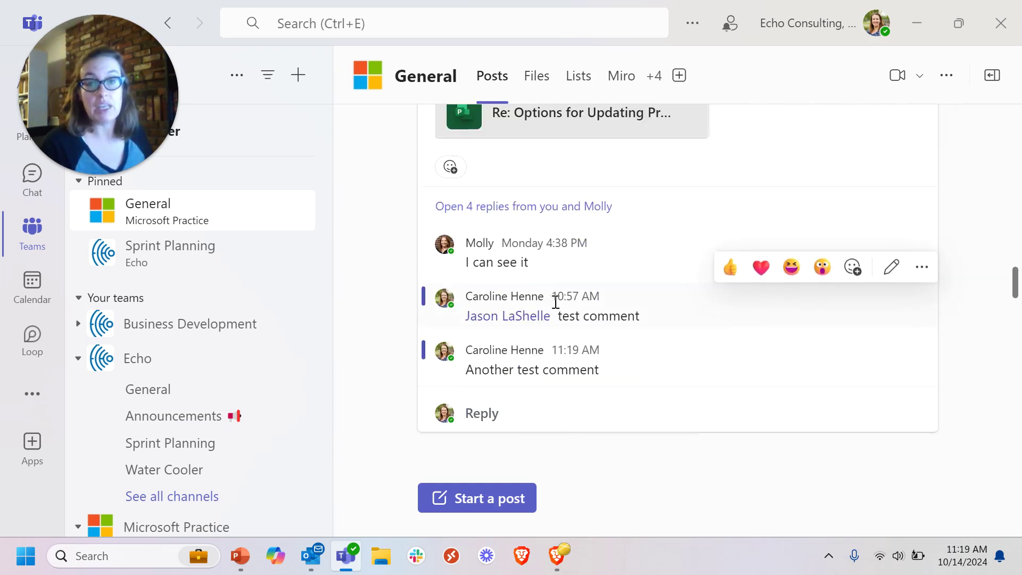
scroll(538, 266, up, 2)
- Return to the Demo: Content Tracker task from the post's Planner card
click(527, 194)
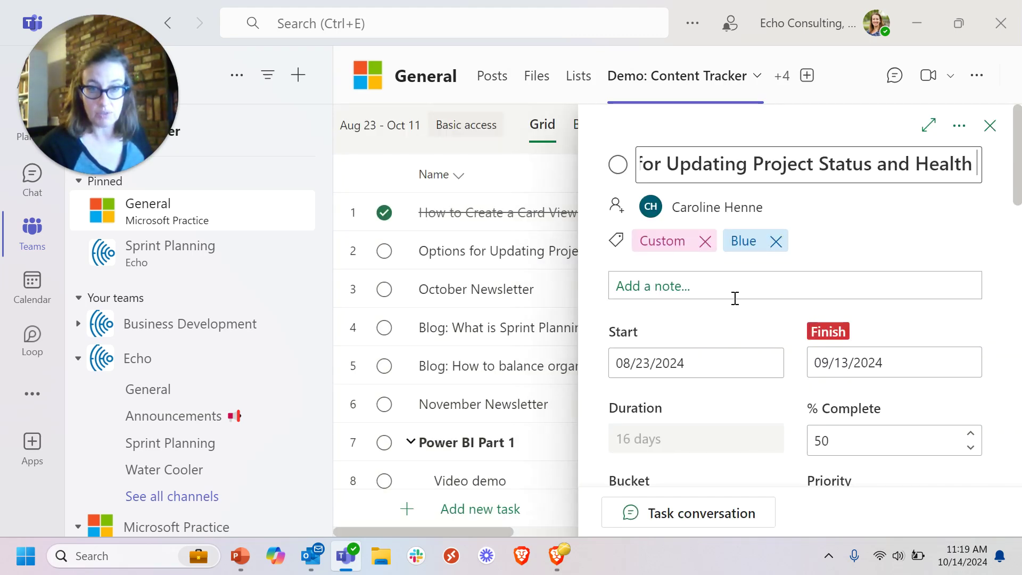
scroll(799, 368, down, 2)
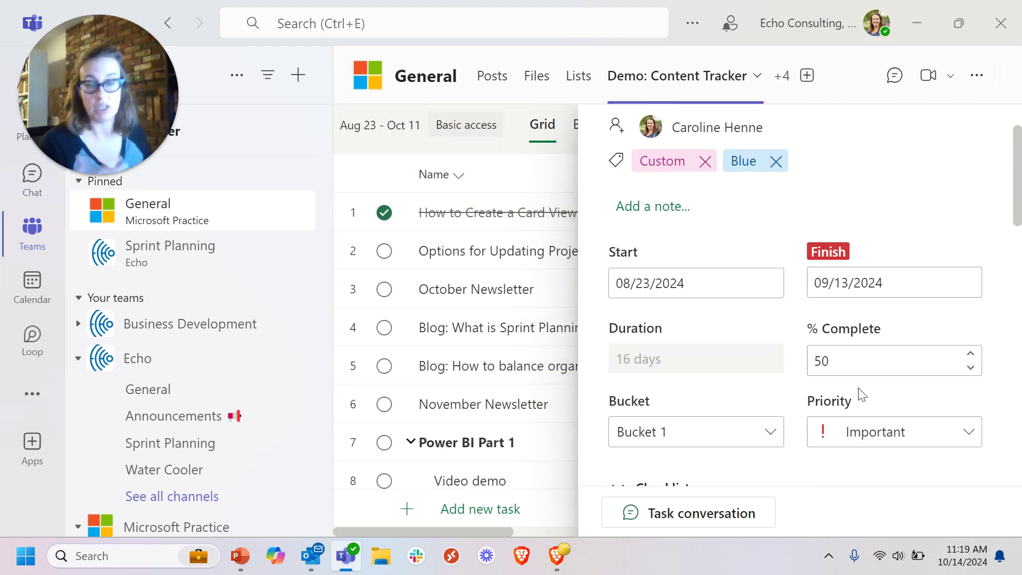
scroll(737, 355, down, 5)
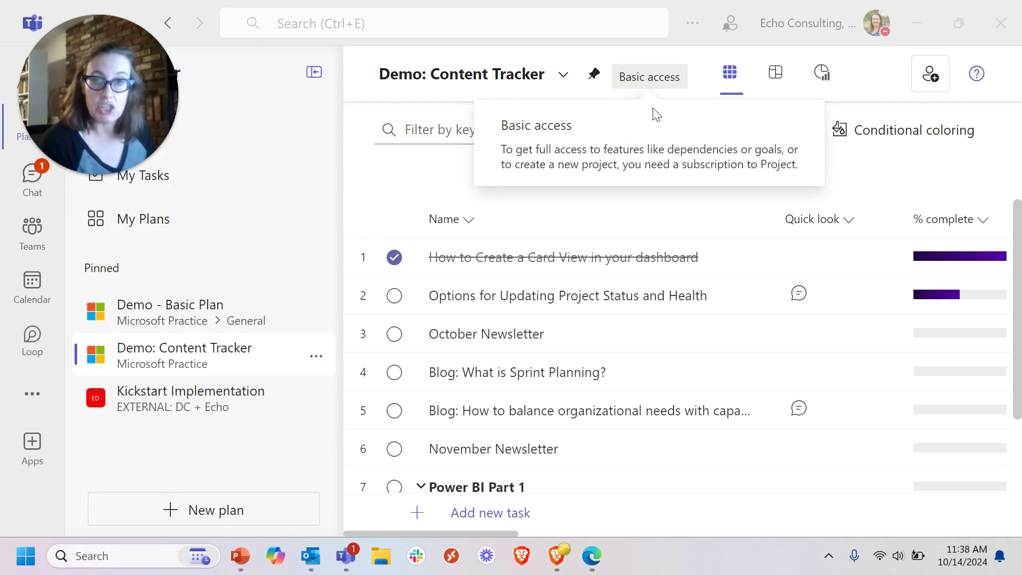
- Glance at the New plan dialog, then switch to the 'What can Basic Users Do in Premium Plans?' slide
mouse_move(669, 84)
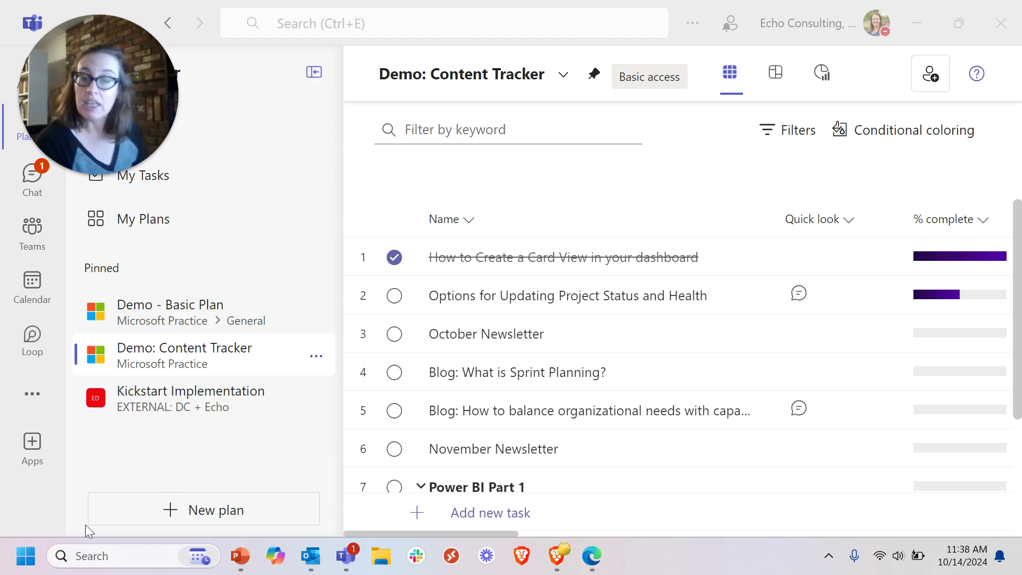
click(218, 511)
click(218, 511)
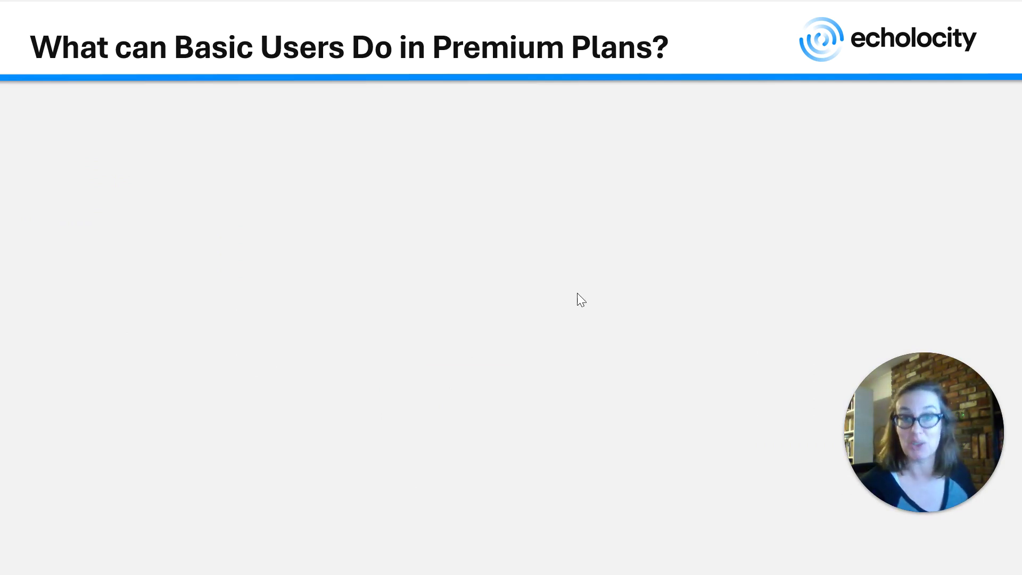
- Reveal the checkmarks for task hierarchy and predecessors, Premium columns, and channel posts on tasks
click(257, 164)
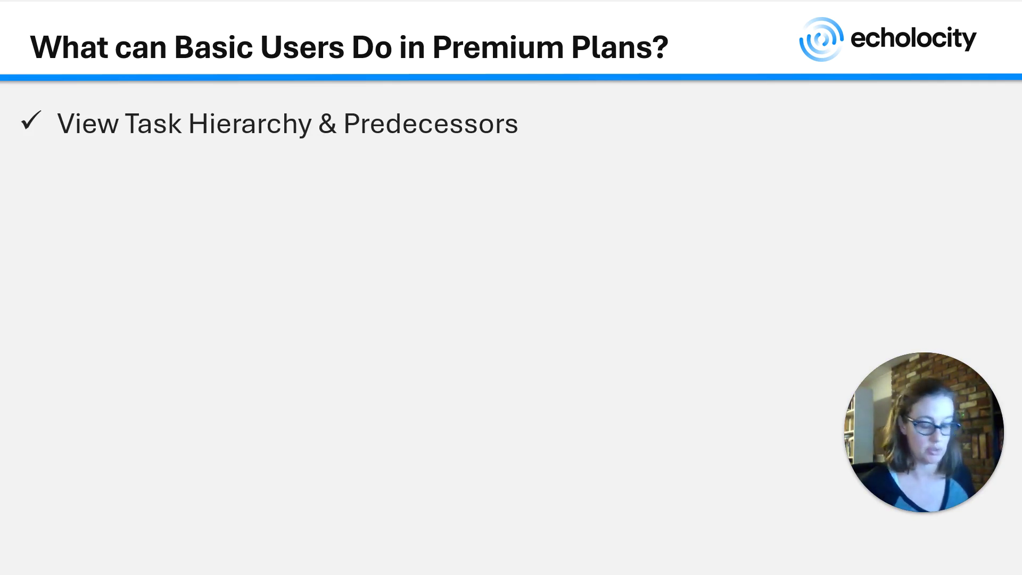
click(313, 166)
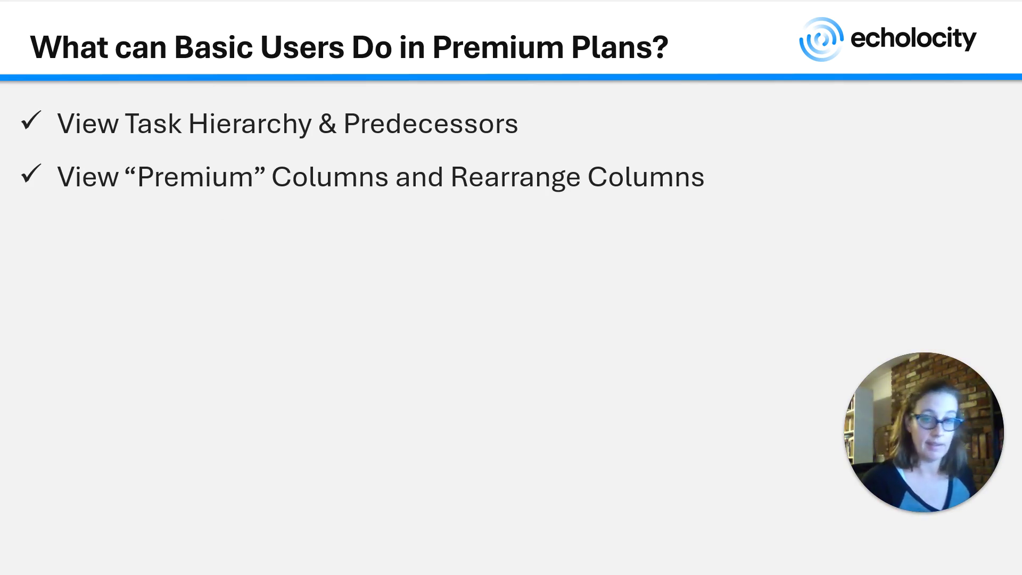
click(140, 235)
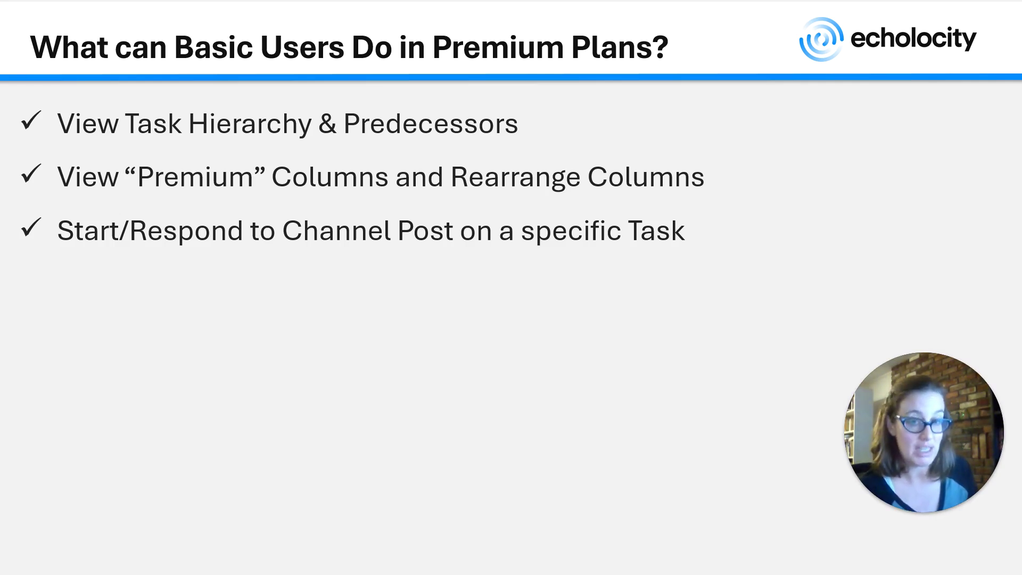
- Bring in the note that Basic users needn't top licensing to see plans and update key fields
click(312, 290)
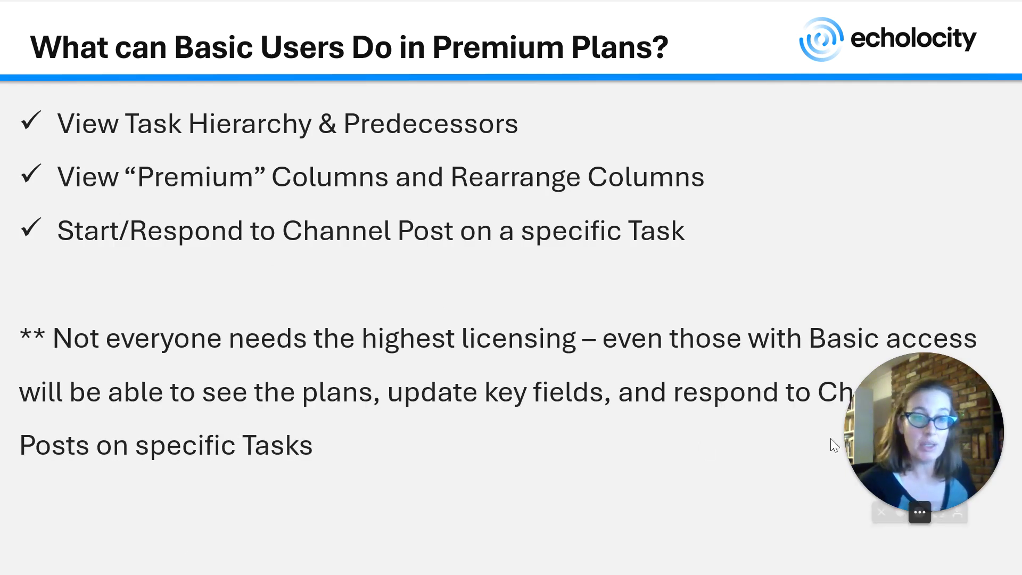